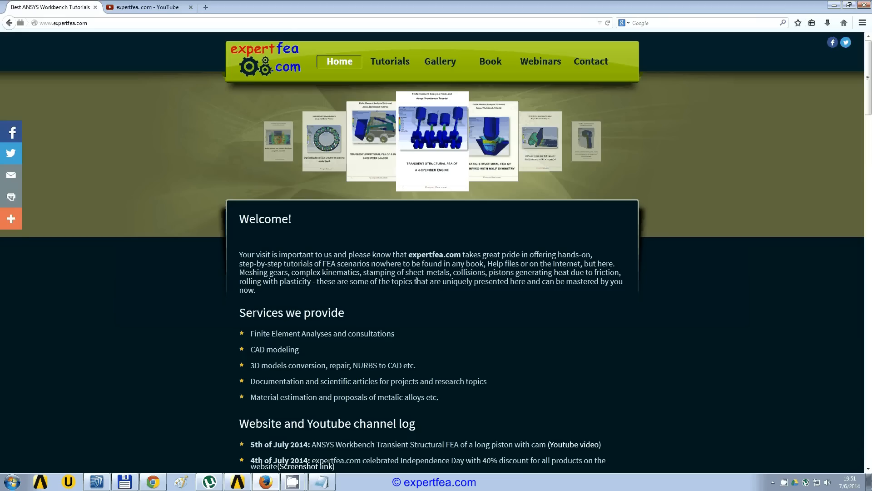
Look through the expertfea.com home page, including the services and the website and YouTube channel log.
{"action": "scroll", "coordinate": [416, 280], "scroll_direction": "down", "scroll_amount": 1}
{"action": "scroll", "coordinate": [416, 280], "scroll_direction": "down", "scroll_amount": 2}
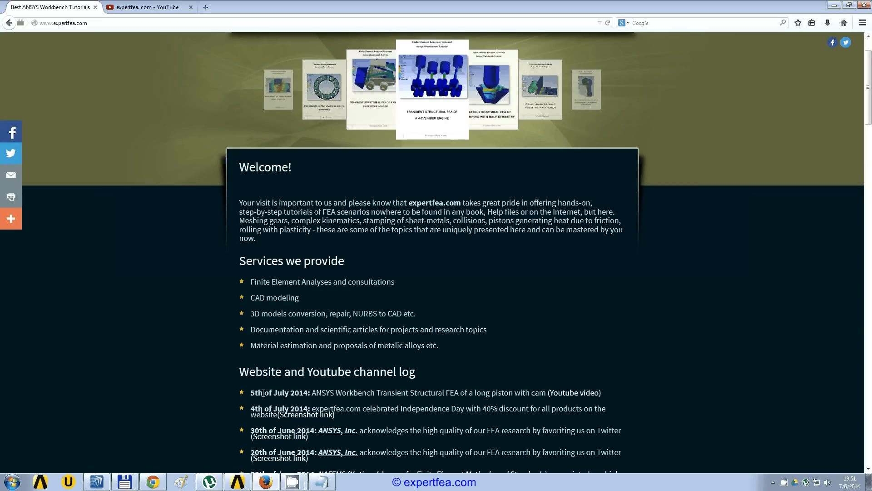
{"action": "scroll", "coordinate": [394, 396], "scroll_direction": "down", "scroll_amount": 3}
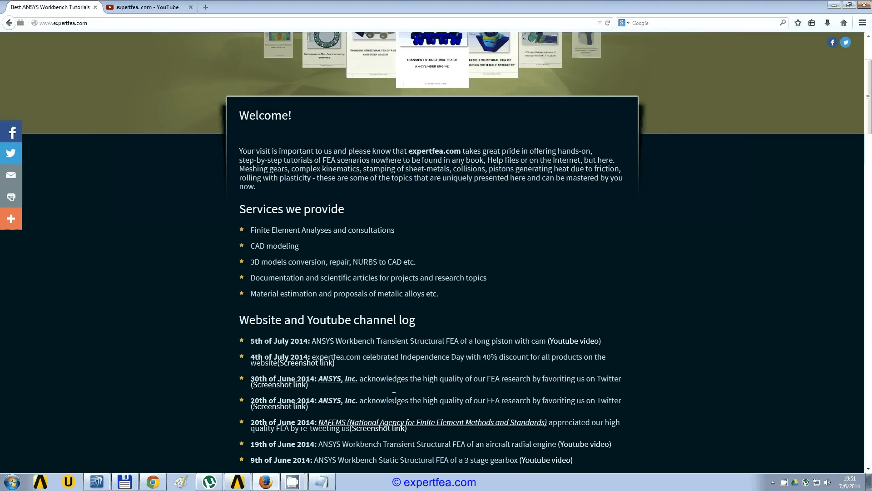
{"action": "scroll", "coordinate": [394, 396], "scroll_direction": "up", "scroll_amount": 5}
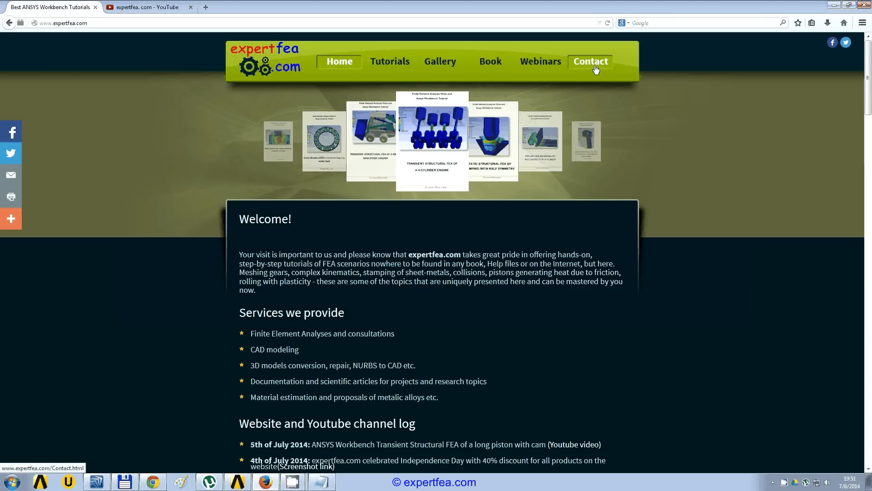
Browse the expertfea.com YouTube channel's uploaded videos, loading the older ones as well.
{"action": "left_click", "coordinate": [146, 6]}
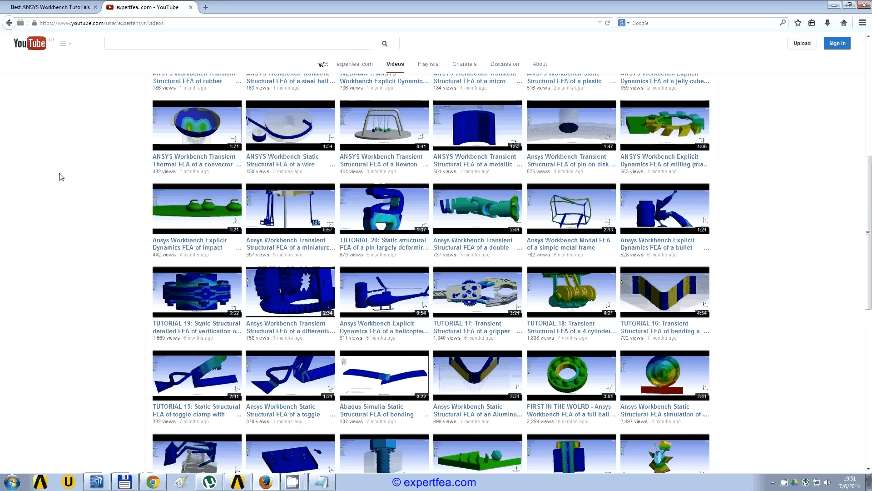
{"action": "scroll", "coordinate": [821, 269], "scroll_direction": "up", "scroll_amount": 4}
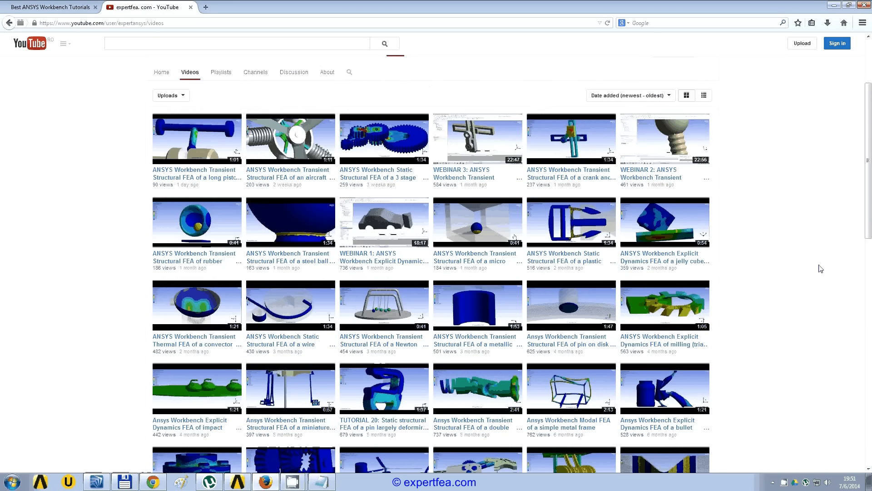
{"action": "scroll", "coordinate": [821, 268], "scroll_direction": "up", "scroll_amount": 1}
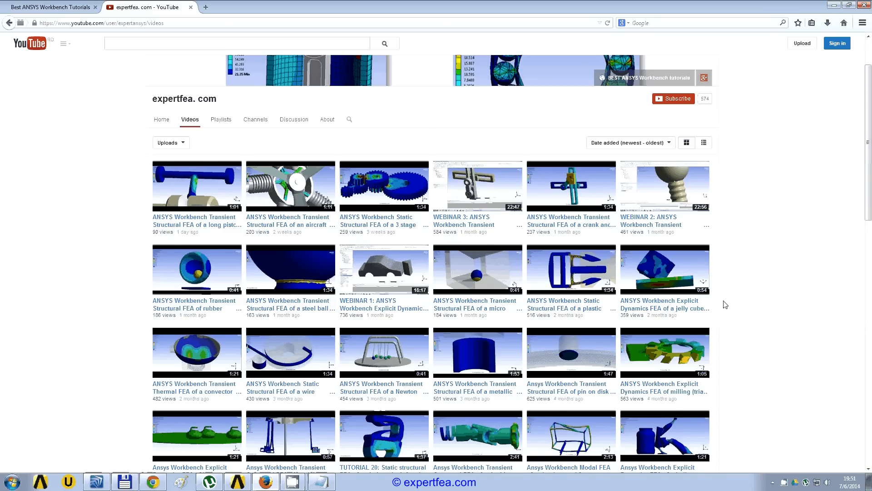
{"action": "scroll", "coordinate": [726, 304], "scroll_direction": "down", "scroll_amount": 10}
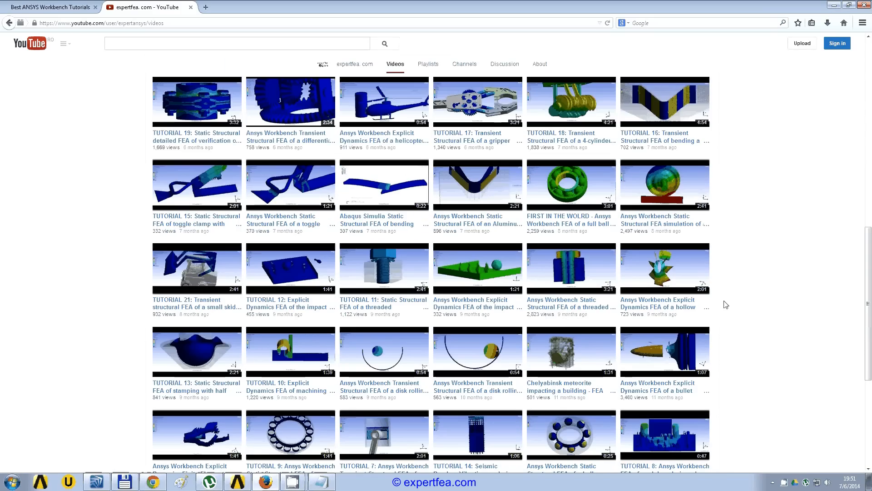
{"action": "scroll", "coordinate": [725, 305], "scroll_direction": "down", "scroll_amount": 5}
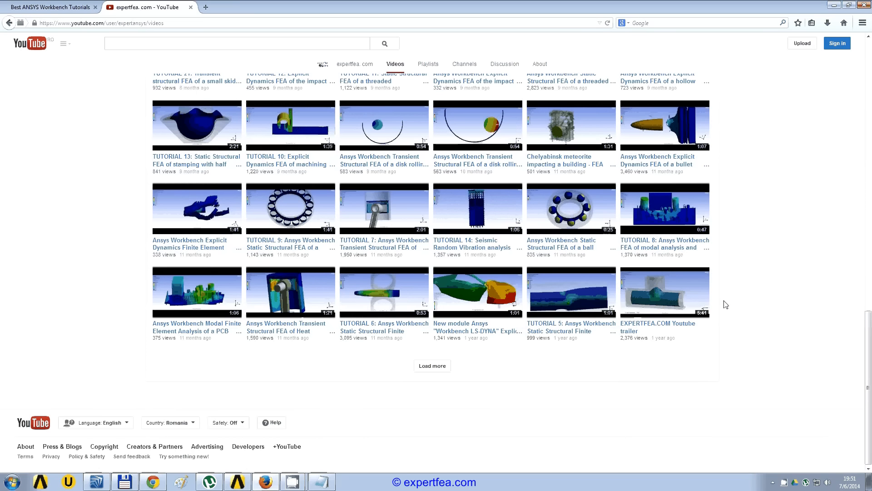
{"action": "left_click", "coordinate": [439, 371]}
{"action": "scroll", "coordinate": [673, 244], "scroll_direction": "down", "scroll_amount": 5}
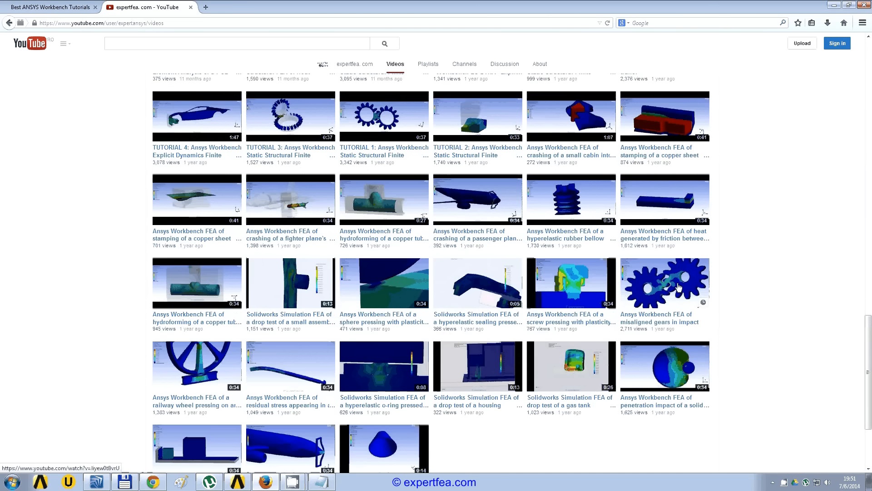
{"action": "scroll", "coordinate": [678, 287], "scroll_direction": "up", "scroll_amount": 10}
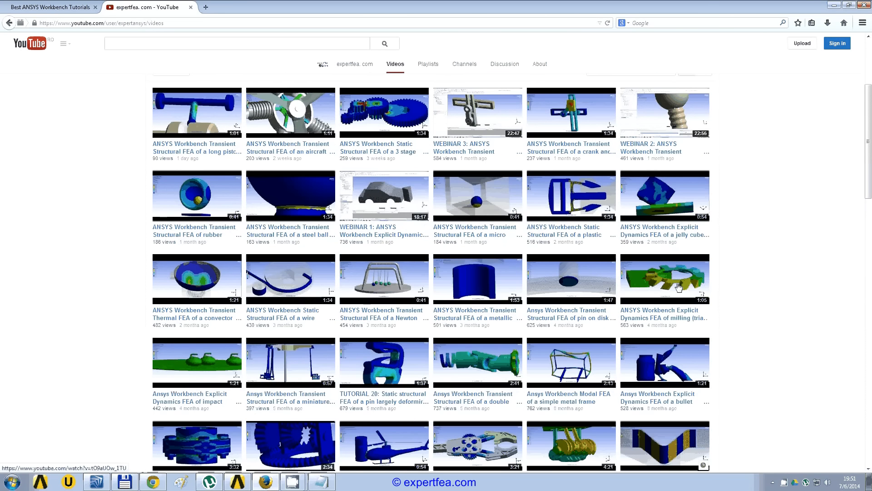
Switch to ANSYS Workbench and add a second Explicit Dynamics system beside the existing one in the project schematic.
{"action": "left_click", "coordinate": [836, 5]}
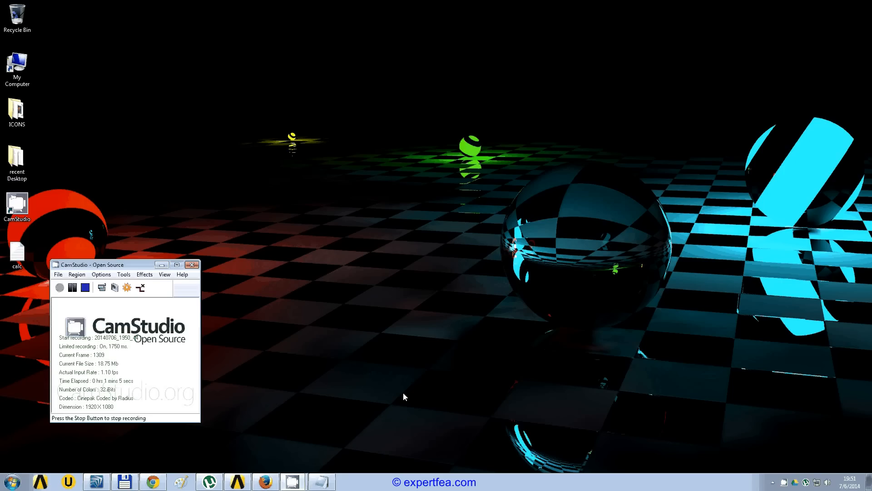
{"action": "left_click", "coordinate": [236, 482]}
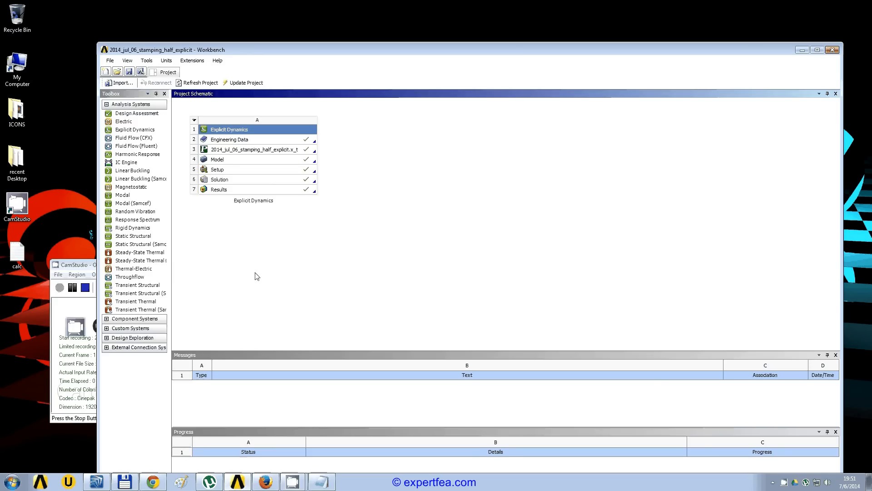
{"action": "left_click_drag", "start_coordinate": [130, 133], "coordinate": [375, 154]}
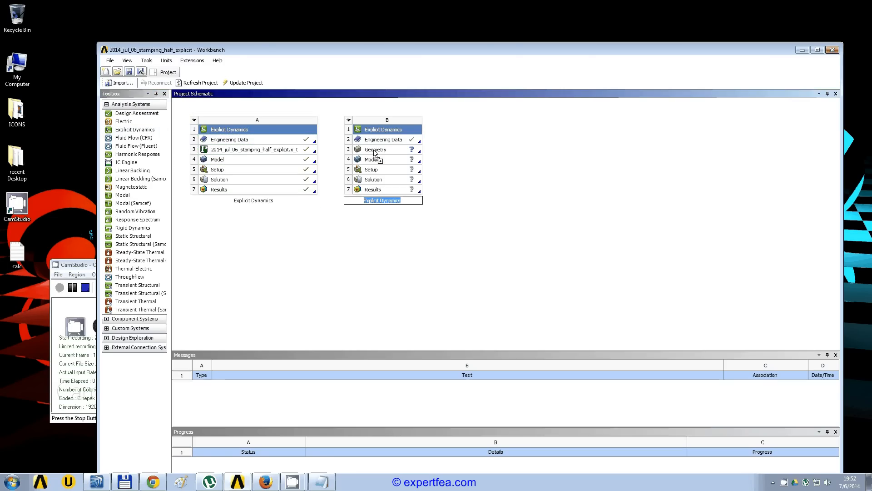
{"action": "left_click_drag", "start_coordinate": [476, 51], "coordinate": [411, 53]}
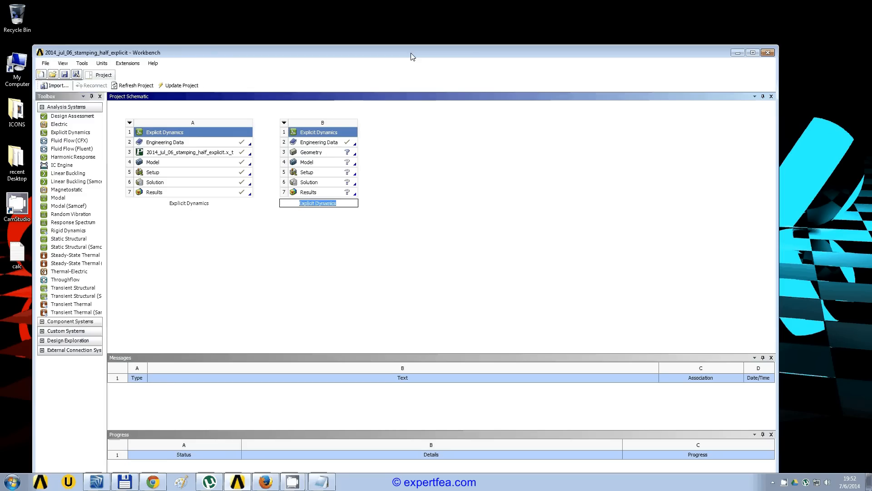
Add Aluminum Alloy NL and Copper Alloy NL from General Non-linear Materials to the new system's engineering data.
{"action": "double_click", "coordinate": [341, 143]}
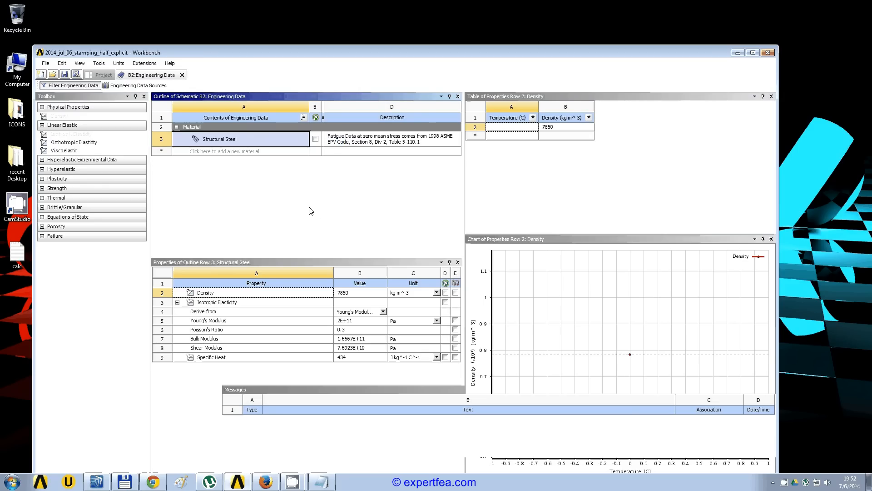
{"action": "left_click", "coordinate": [133, 85]}
{"action": "left_click", "coordinate": [234, 155]}
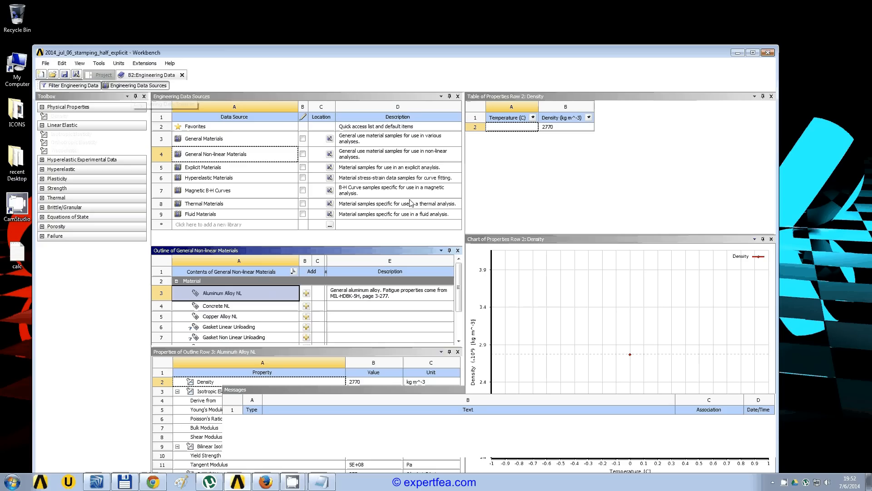
{"action": "left_click", "coordinate": [235, 154]}
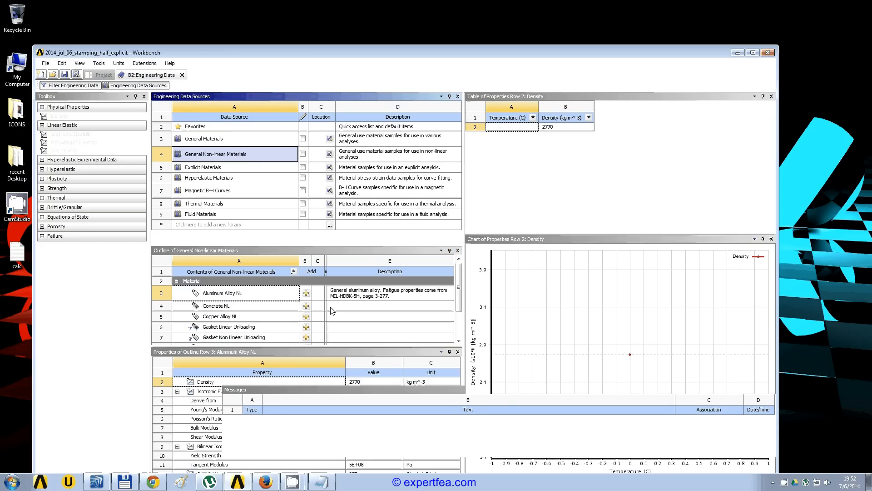
{"action": "left_click", "coordinate": [307, 294]}
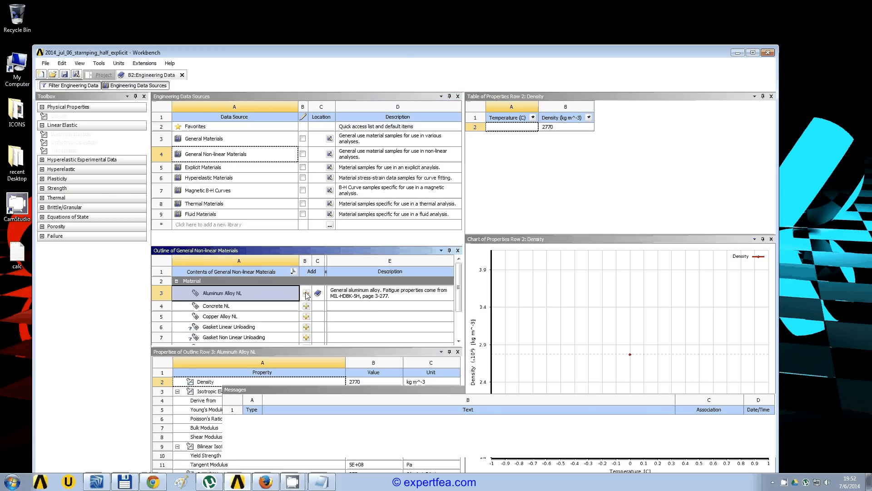
{"action": "left_click", "coordinate": [307, 319]}
{"action": "left_click", "coordinate": [182, 75]}
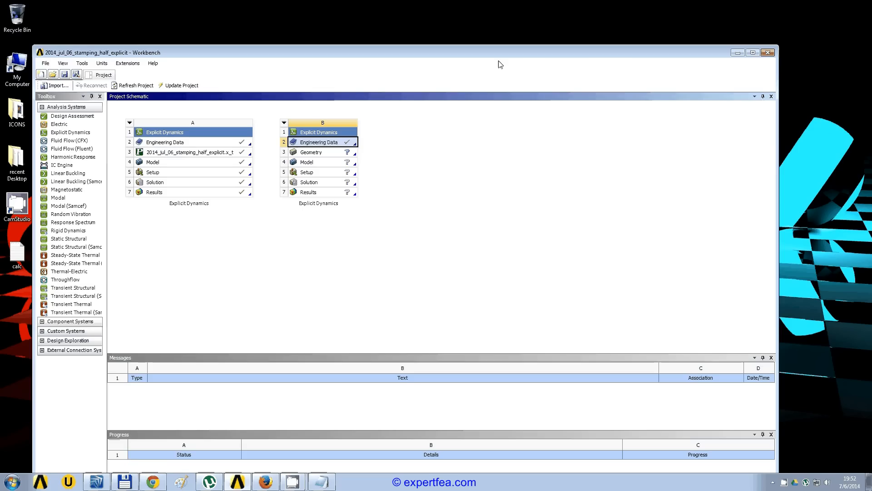
Import the geometry file 2014_jul_06_stamping_half_explicit.x_t into the second Explicit Dynamics system.
{"action": "left_click", "coordinate": [346, 155]}
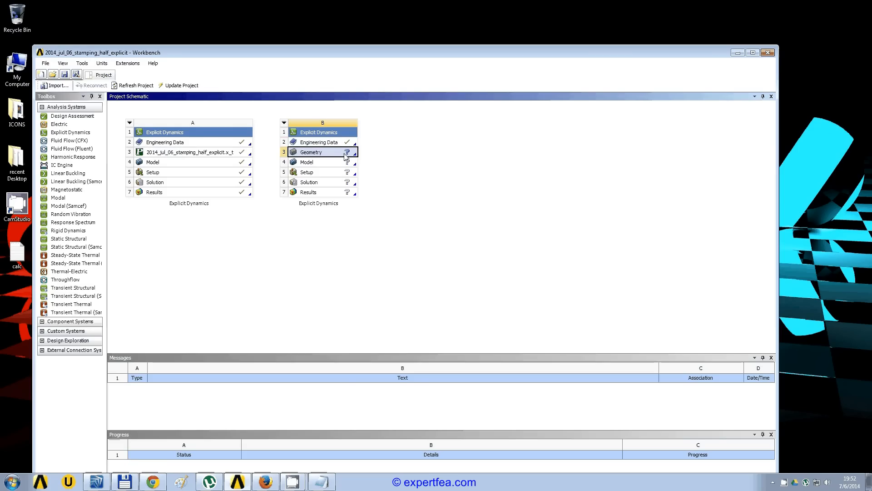
{"action": "right_click", "coordinate": [345, 155]}
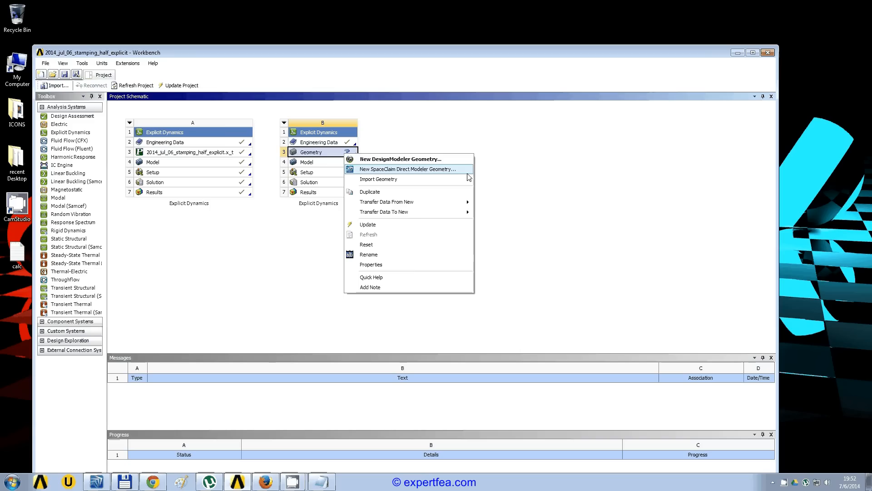
{"action": "mouse_move", "coordinate": [468, 179]}
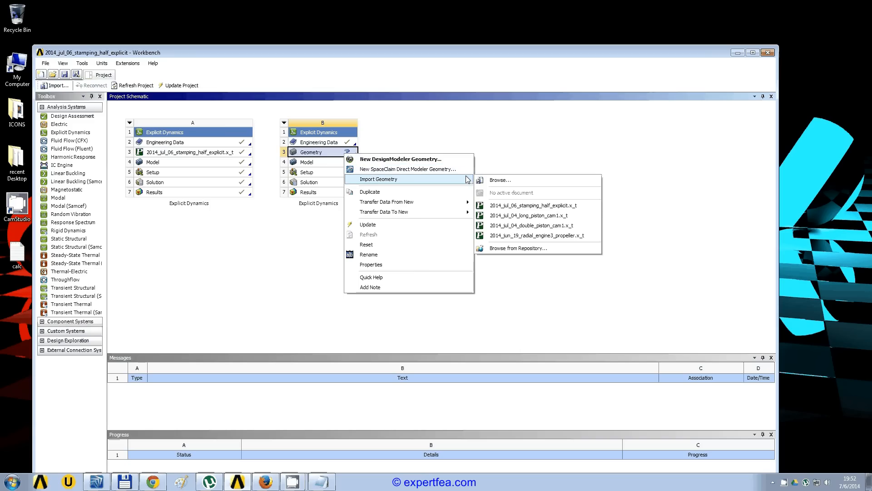
{"action": "left_click", "coordinate": [579, 206]}
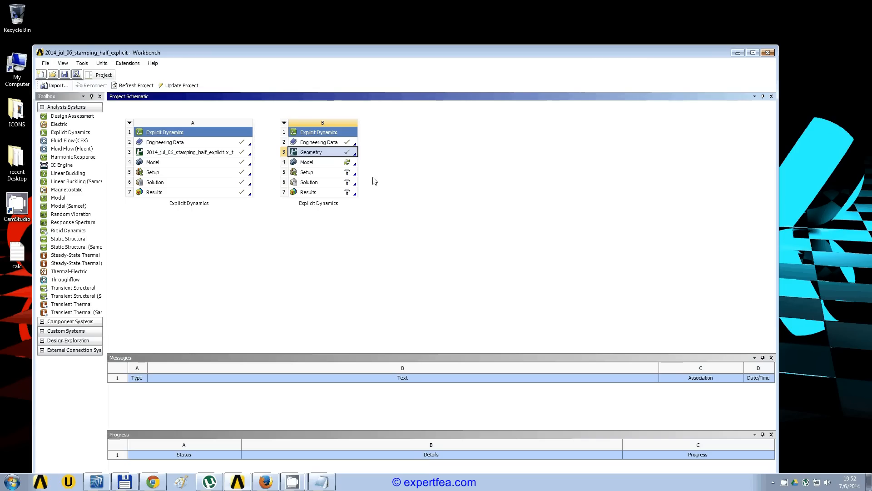
Open the second system's model in Mechanical and cut the assembly with a horizontal section plane through the disc's centre, seen along Z.
{"action": "double_click", "coordinate": [330, 165]}
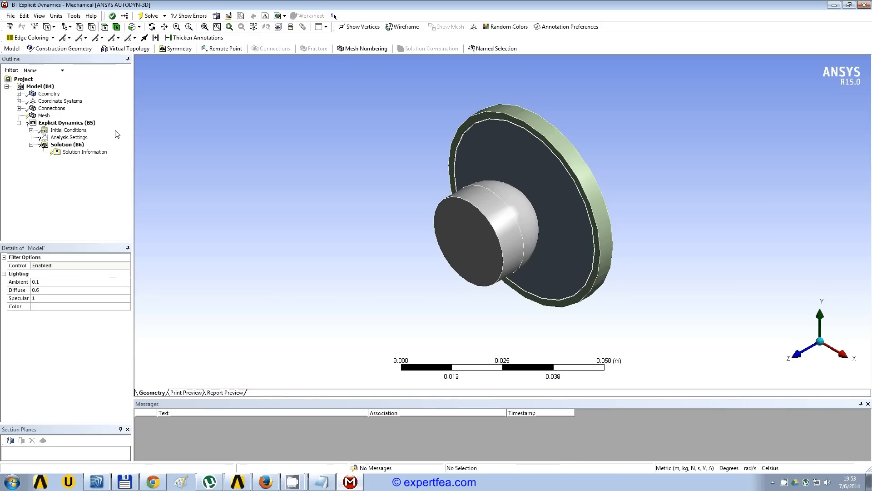
{"action": "middle_click_drag", "start_coordinate": [365, 222], "coordinate": [801, 267]}
{"action": "left_click", "coordinate": [827, 313]}
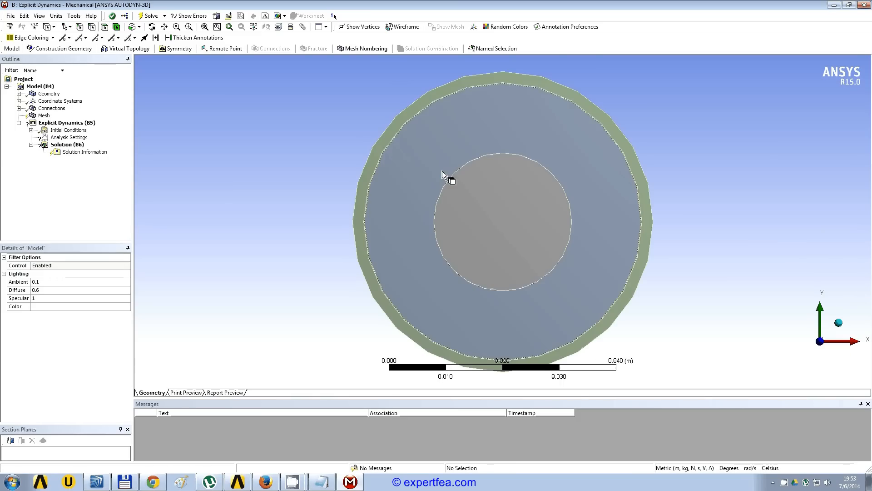
{"action": "left_click", "coordinate": [218, 17]}
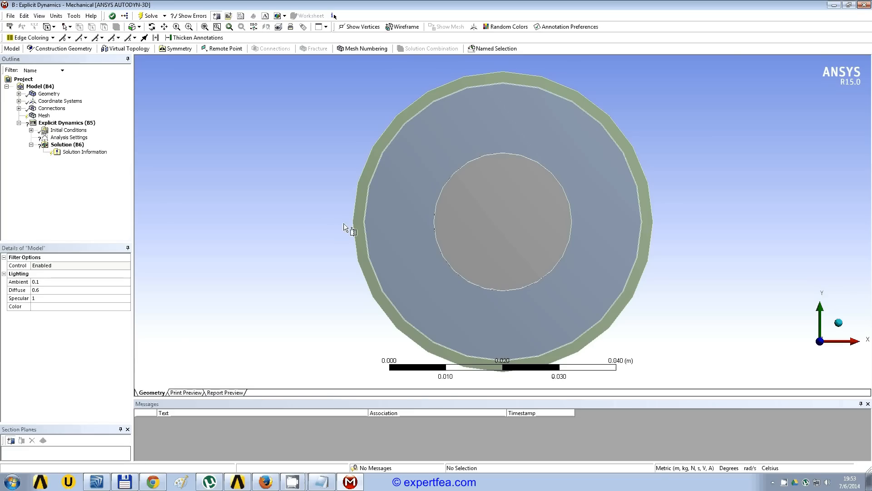
{"action": "left_click_drag", "start_coordinate": [355, 223], "coordinate": [694, 222]}
{"action": "middle_click_drag", "start_coordinate": [693, 222], "coordinate": [415, 187]}
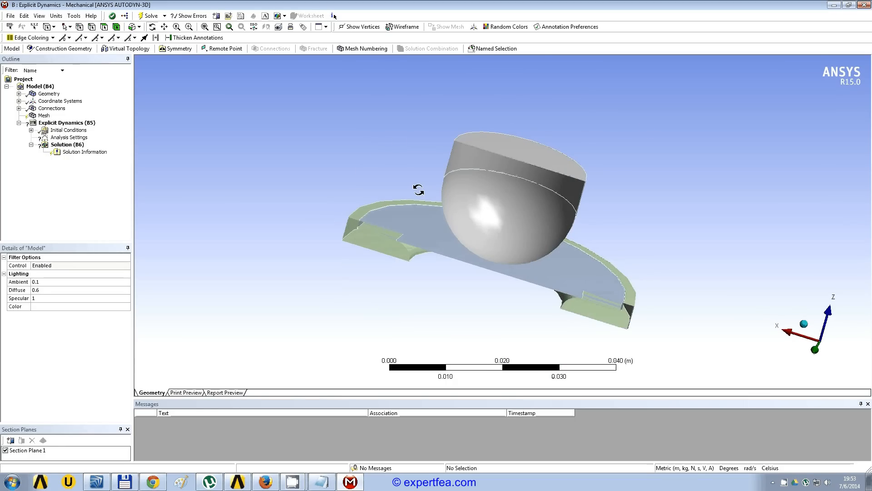
Examine the punch, piece and die bodies of the geometry one after another in the sectioned model.
{"action": "left_click", "coordinate": [19, 94]}
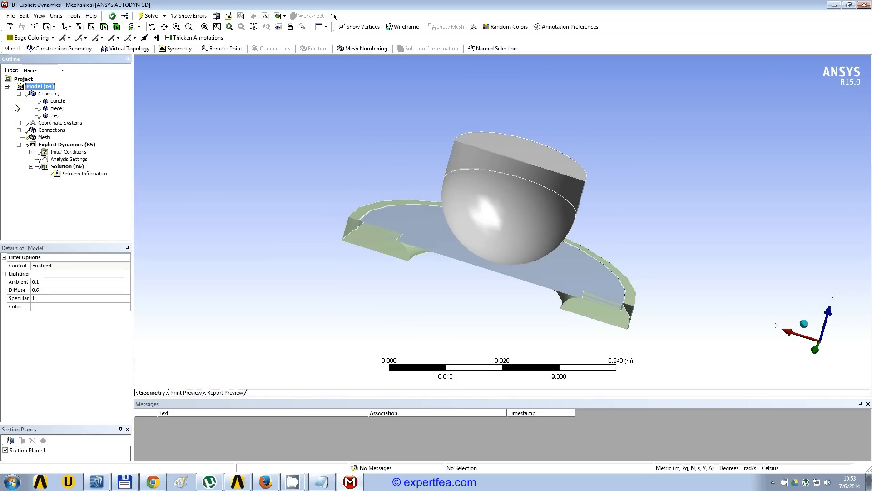
{"action": "left_click", "coordinate": [57, 101]}
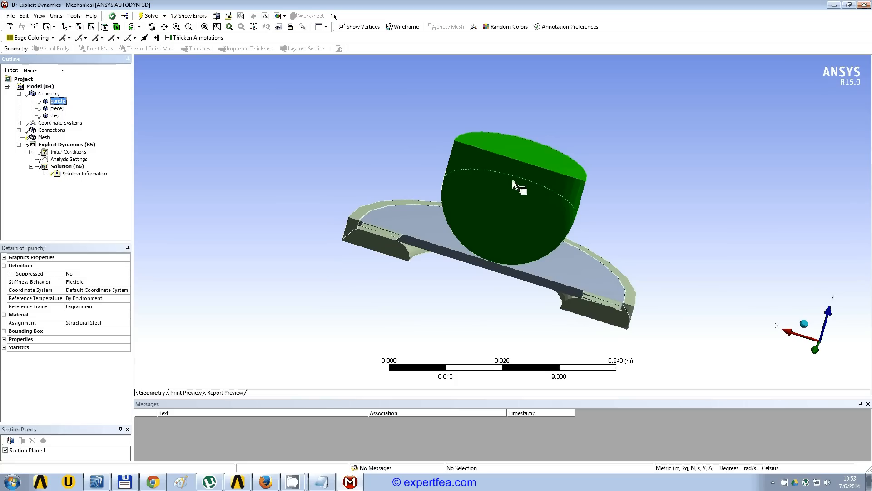
{"action": "left_click", "coordinate": [57, 108]}
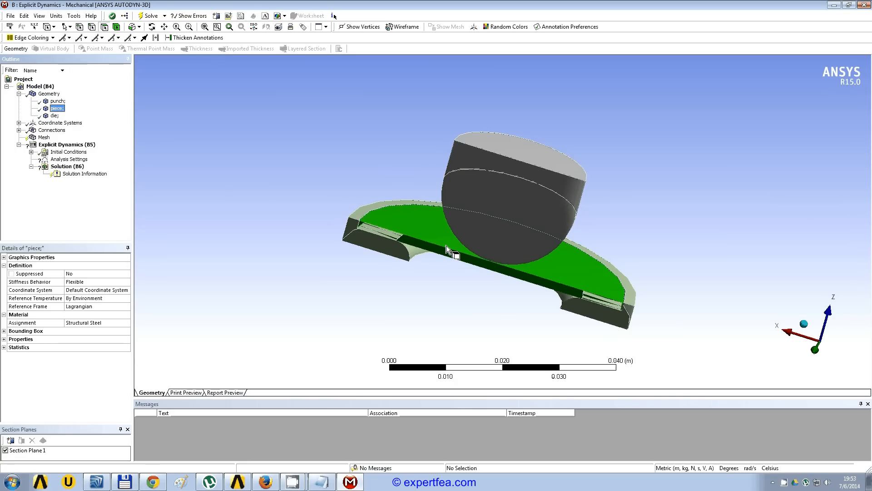
{"action": "left_click", "coordinate": [54, 116]}
{"action": "mouse_move", "coordinate": [394, 187]}
{"action": "middle_mouse_down"}
{"action": "mouse_move", "coordinate": [402, 167]}
{"action": "mouse_move", "coordinate": [403, 182]}
{"action": "middle_mouse_up"}
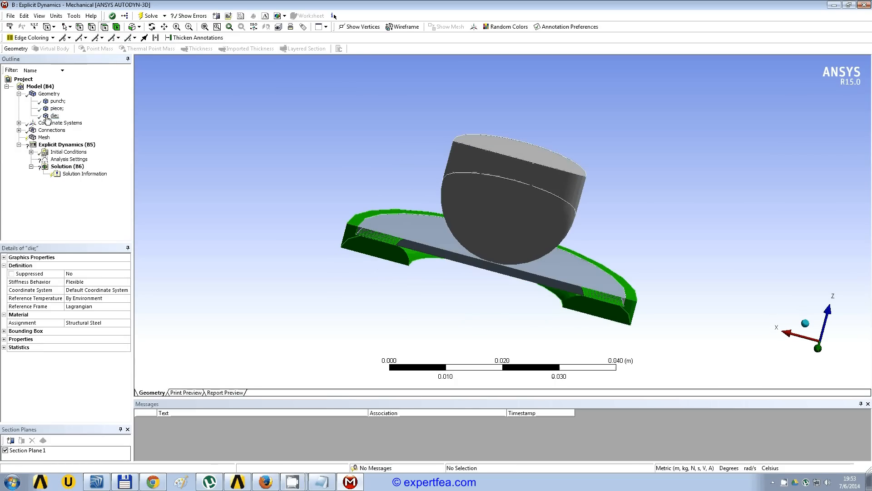
Assign the Copper Alloy NL material to the piece body and collapse the geometry branch.
{"action": "left_click", "coordinate": [58, 108]}
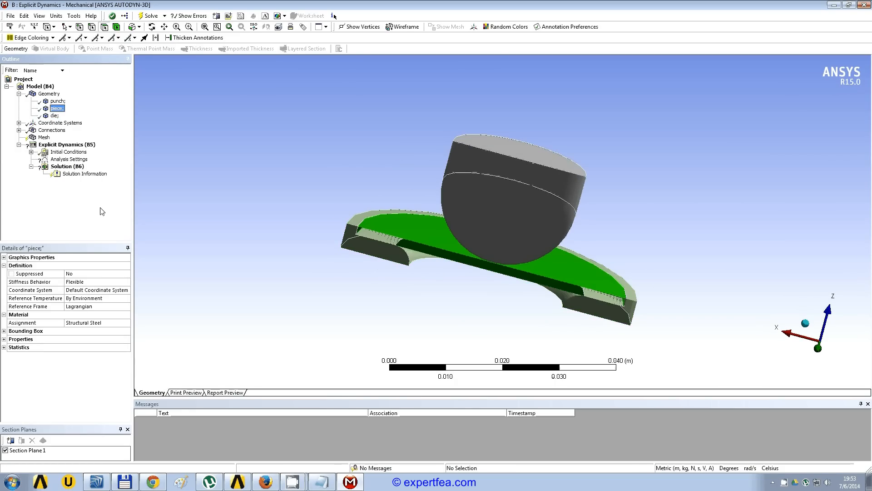
{"action": "left_click", "coordinate": [126, 323]}
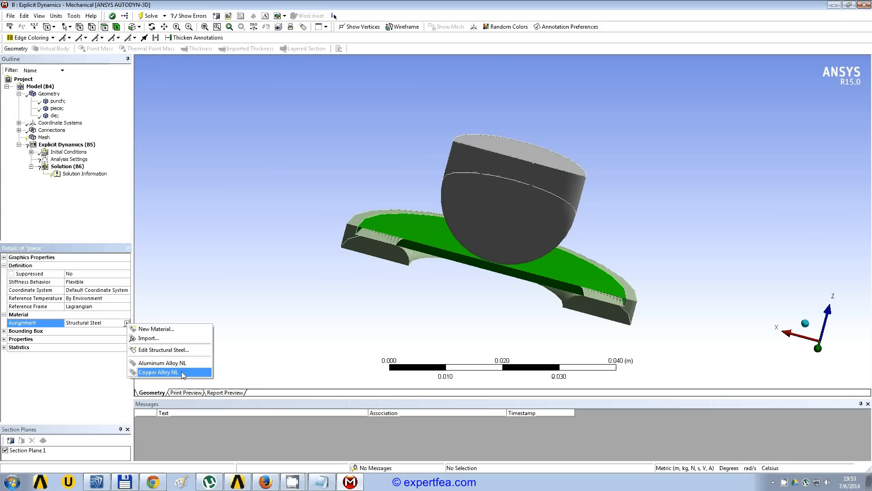
{"action": "left_click", "coordinate": [159, 372]}
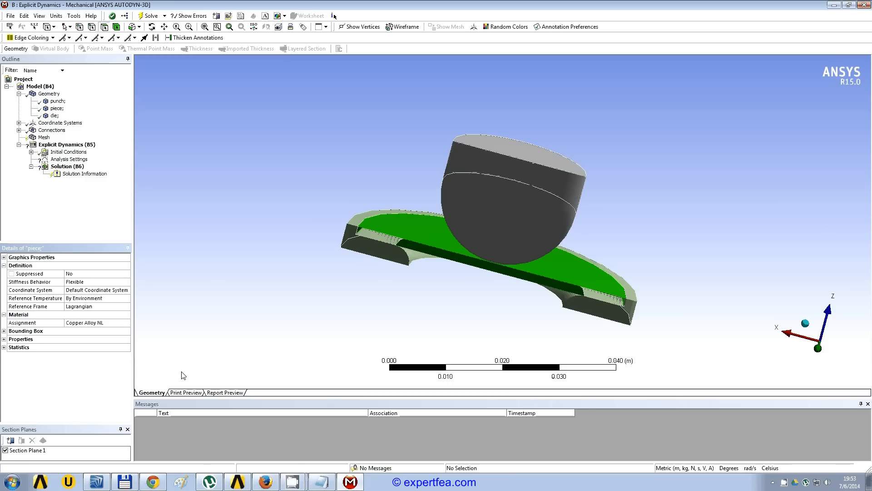
{"action": "left_click", "coordinate": [19, 93]}
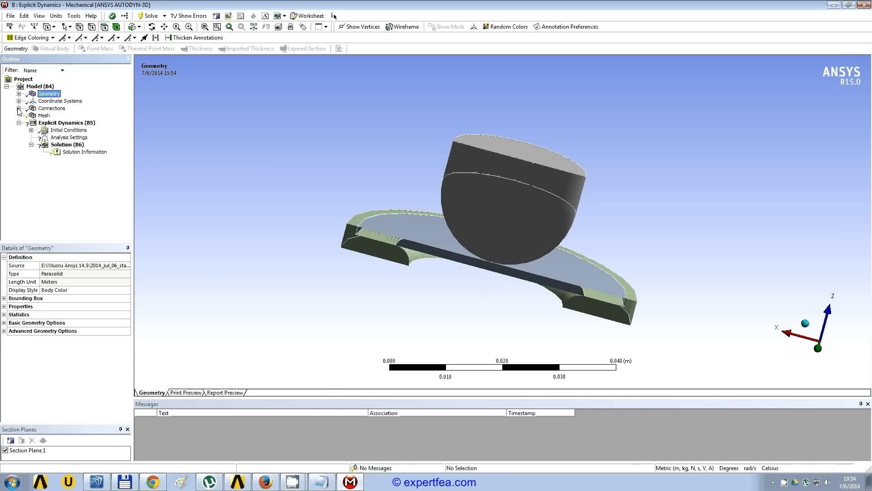
Rename the automatically created contact regions based on their definition.
{"action": "left_click", "coordinate": [18, 108]}
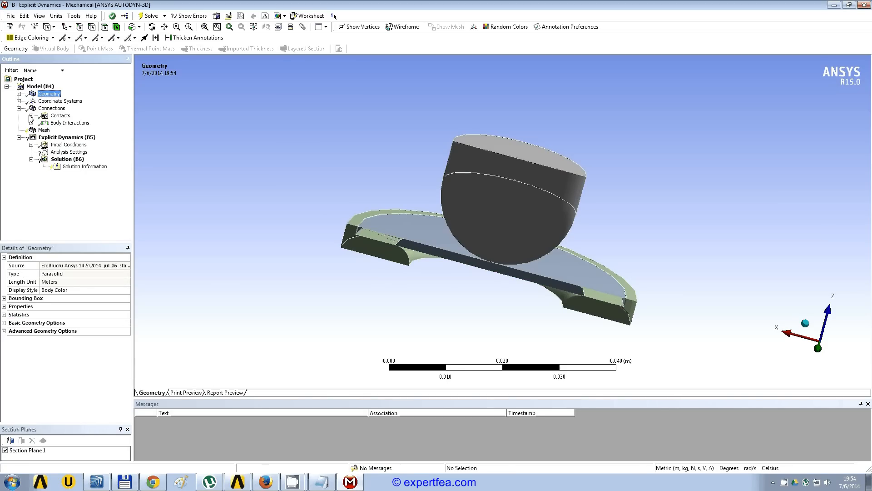
{"action": "left_click", "coordinate": [31, 116]}
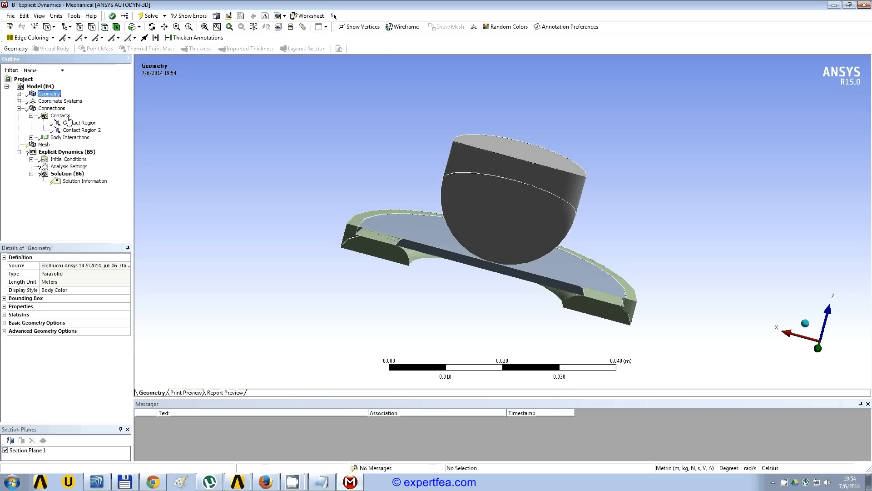
{"action": "right_click", "coordinate": [68, 117]}
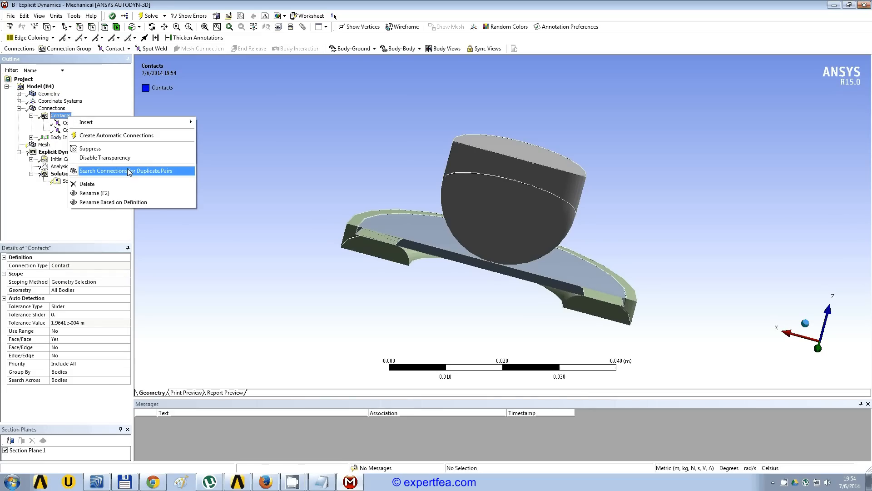
{"action": "left_click", "coordinate": [151, 203]}
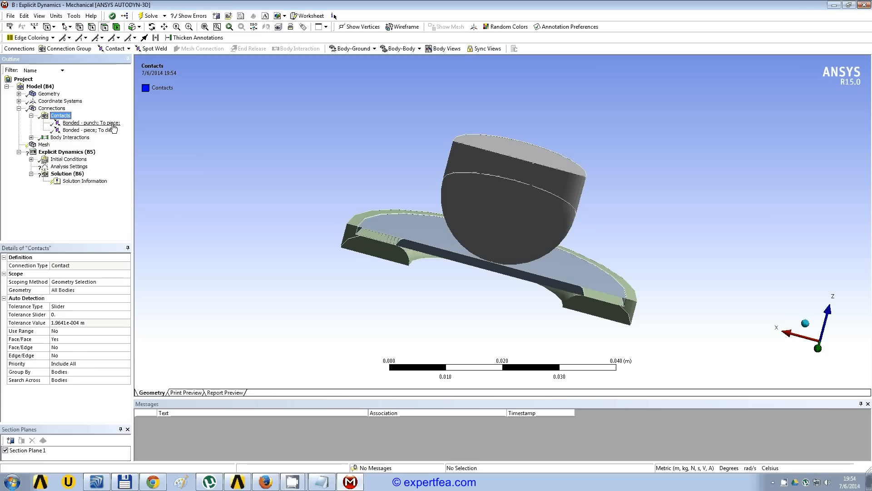
Examine the punch-to-piece contact with the section cut turned off, and check the type of the body interaction.
{"action": "left_click", "coordinate": [90, 123]}
{"action": "left_click_drag", "start_coordinate": [409, 214], "coordinate": [423, 277]}
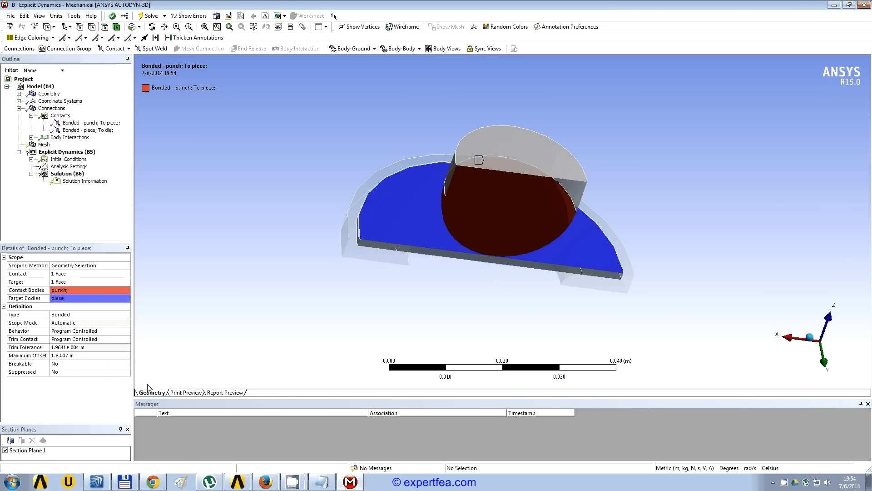
{"action": "left_click", "coordinate": [5, 451]}
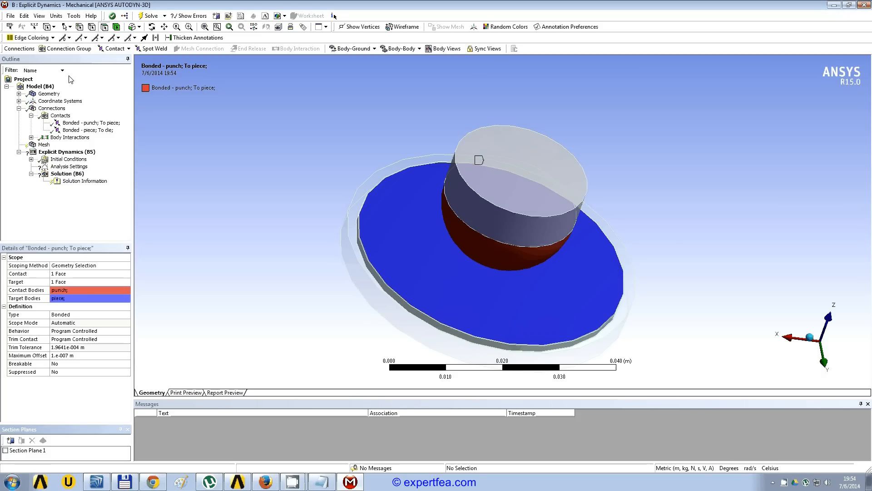
{"action": "left_click", "coordinate": [31, 137]}
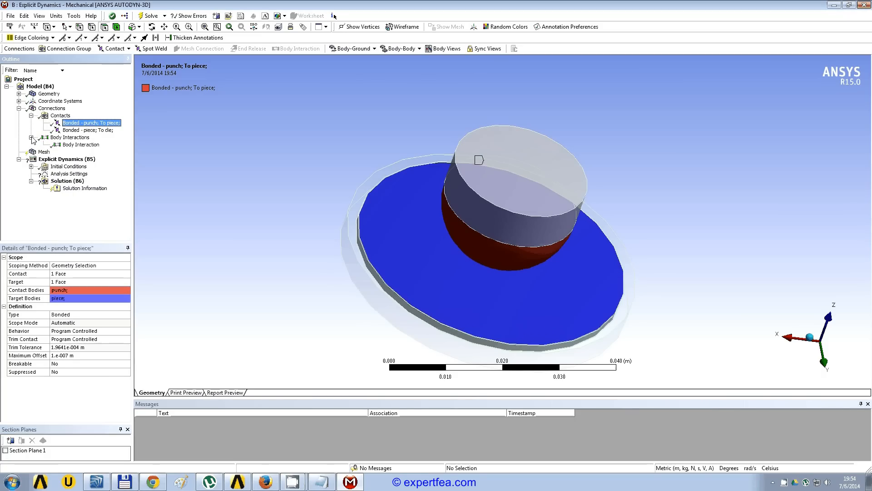
{"action": "left_click", "coordinate": [85, 145]}
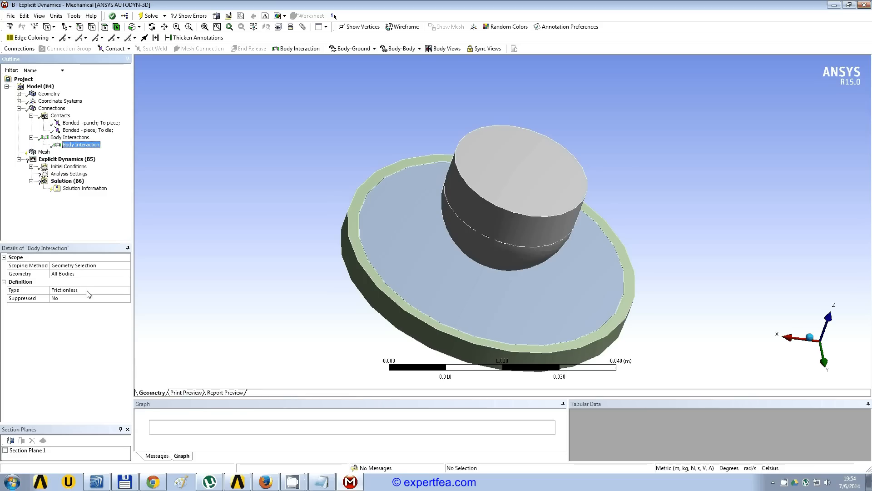
{"action": "left_click", "coordinate": [70, 290]}
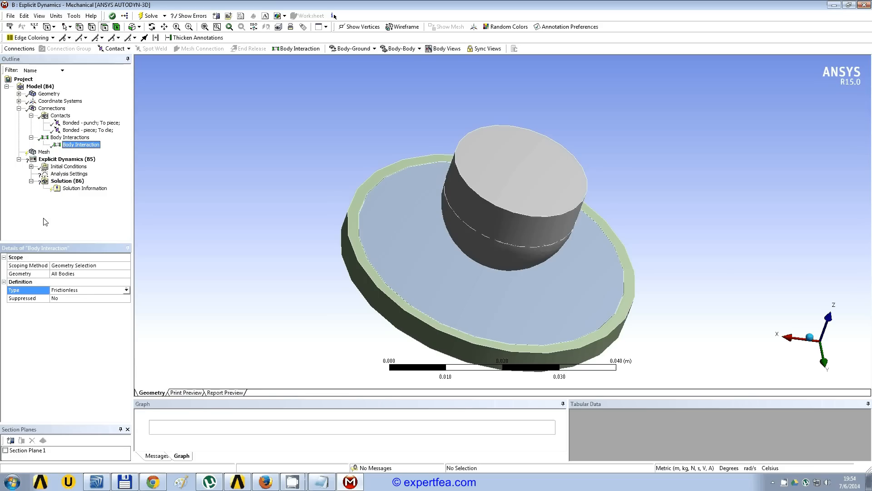
Delete the bonded contact between the punch and the piece.
{"action": "left_click", "coordinate": [104, 124]}
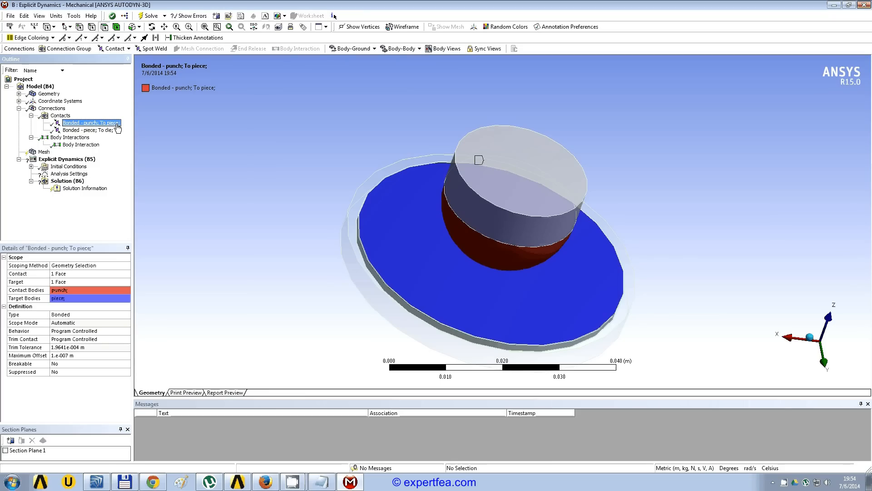
{"action": "right_click", "coordinate": [118, 127]}
{"action": "left_click", "coordinate": [136, 268]}
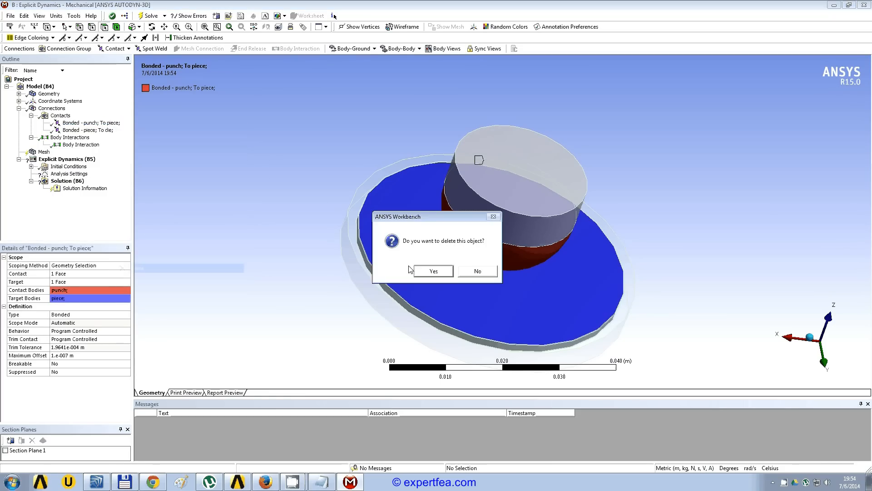
{"action": "left_click", "coordinate": [415, 271]}
Remove the rounded face of the die's opening from the piece-to-die contact's target, keeping the other two faces, and collapse the connections branch.
{"action": "mouse_move", "coordinate": [484, 179]}
{"action": "middle_mouse_down"}
{"action": "mouse_move", "coordinate": [492, 132]}
{"action": "mouse_move", "coordinate": [488, 165]}
{"action": "middle_mouse_up"}
{"action": "middle_click_drag", "start_coordinate": [548, 228], "coordinate": [463, 168], "text": "ctrl"}
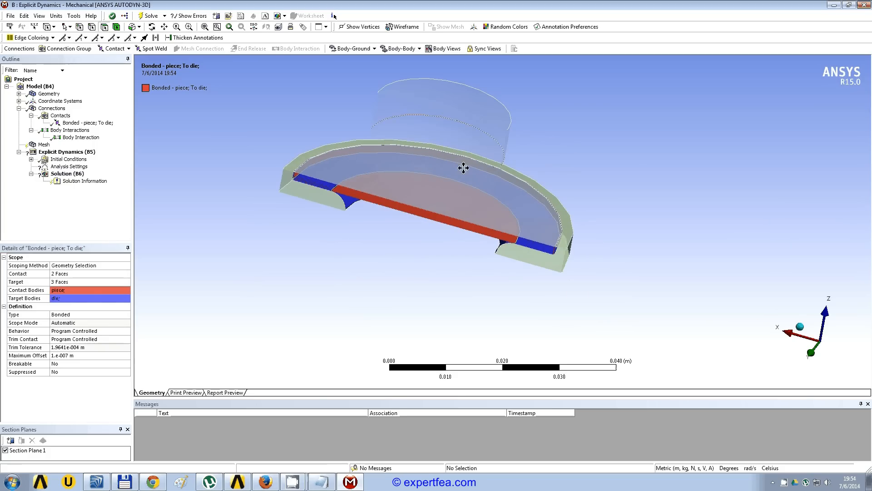
{"action": "left_click", "coordinate": [5, 451]}
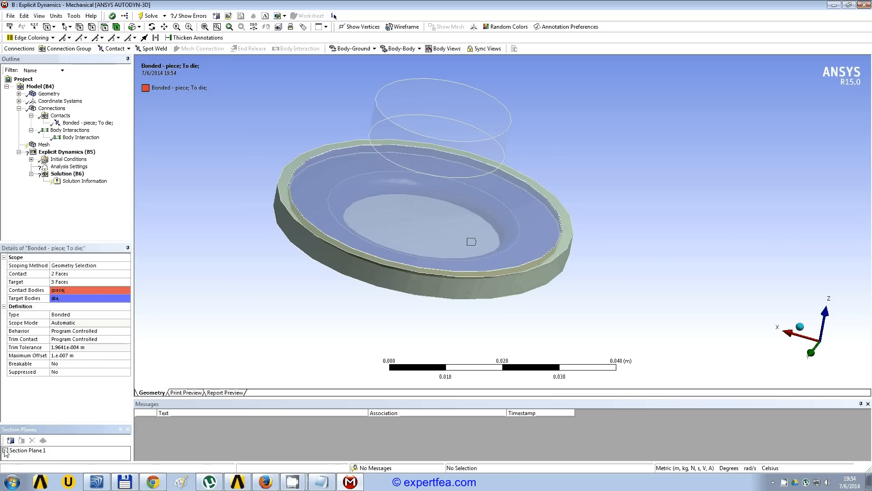
{"action": "middle_click_drag", "start_coordinate": [477, 255], "coordinate": [477, 225]}
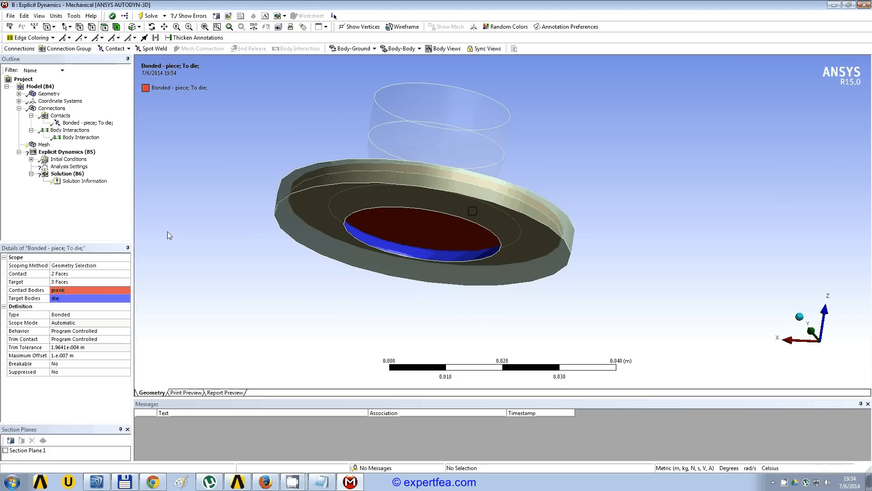
{"action": "left_click", "coordinate": [67, 282]}
{"action": "middle_click_drag", "start_coordinate": [249, 265], "coordinate": [257, 255]}
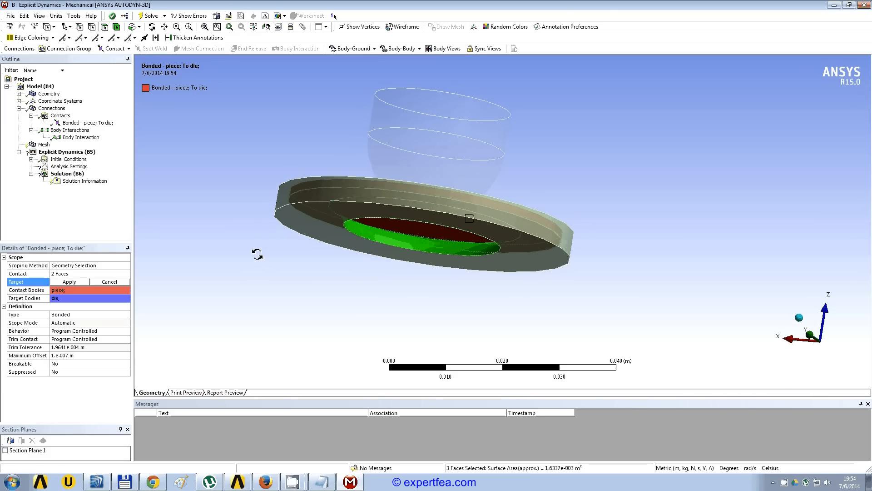
{"action": "left_click", "coordinate": [373, 236]}
{"action": "left_click", "coordinate": [372, 236], "text": "ctrl"}
{"action": "mouse_move", "coordinate": [333, 225]}
{"action": "middle_mouse_down"}
{"action": "mouse_move", "coordinate": [340, 265]}
{"action": "mouse_move", "coordinate": [337, 236]}
{"action": "middle_mouse_up"}
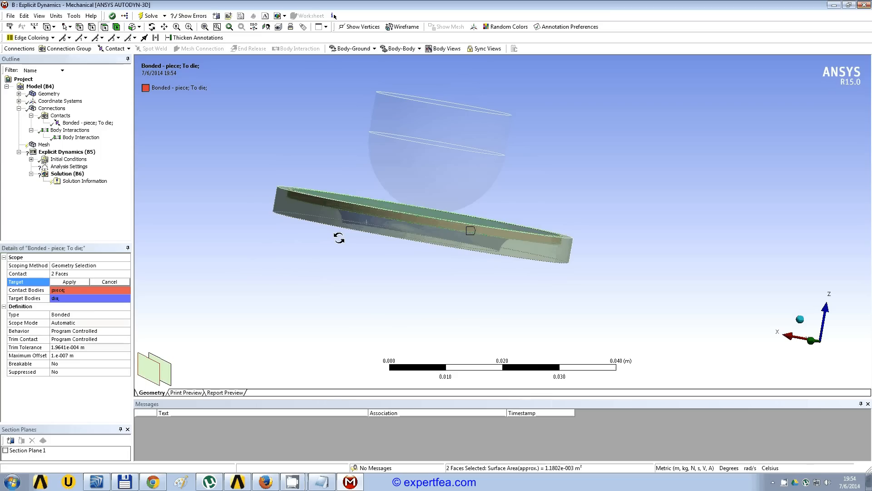
{"action": "left_click", "coordinate": [73, 282]}
{"action": "middle_click_drag", "start_coordinate": [282, 226], "coordinate": [373, 242]}
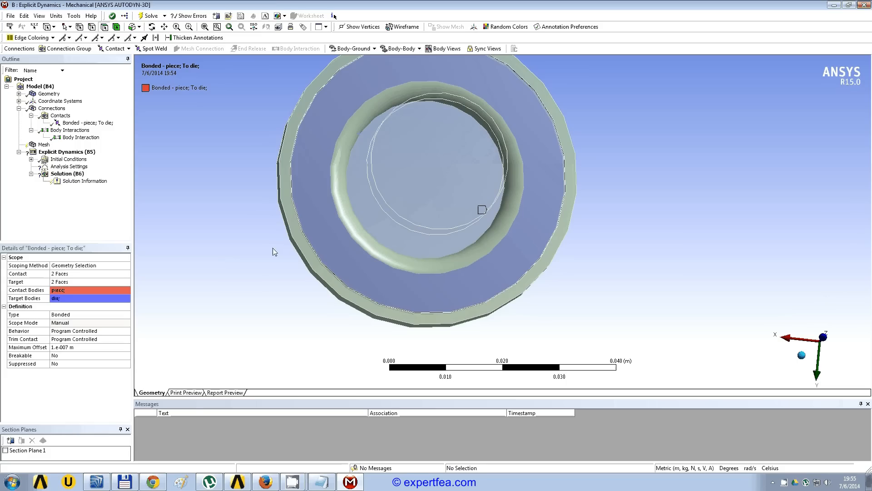
{"action": "left_click", "coordinate": [18, 108]}
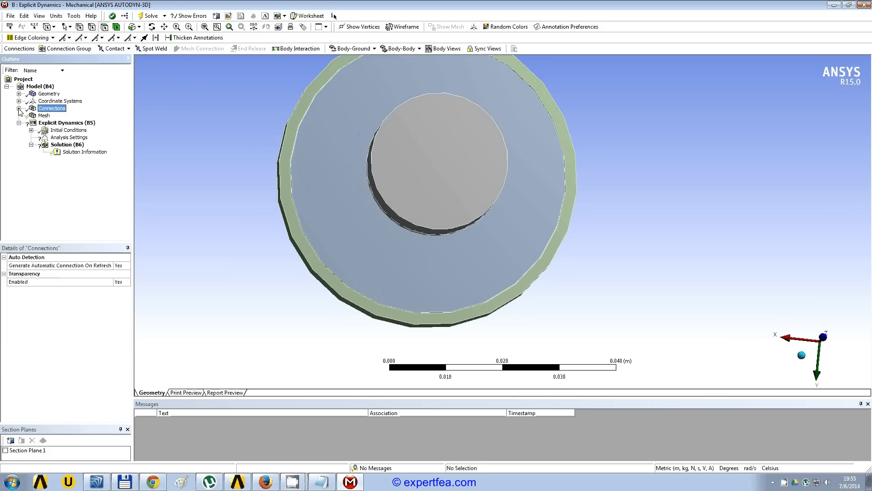
Set the mesh relevance to -100 and its smoothing to Low.
{"action": "left_click", "coordinate": [44, 116]}
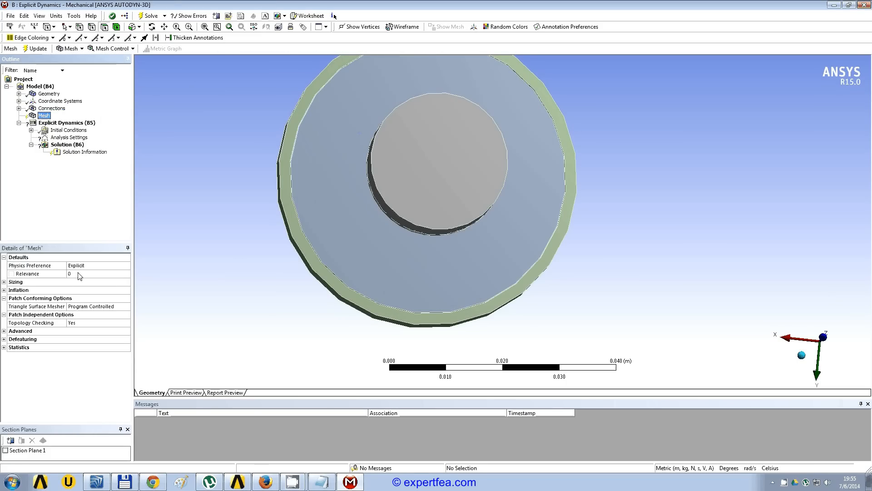
{"action": "left_click_drag", "start_coordinate": [132, 199], "coordinate": [124, 199]}
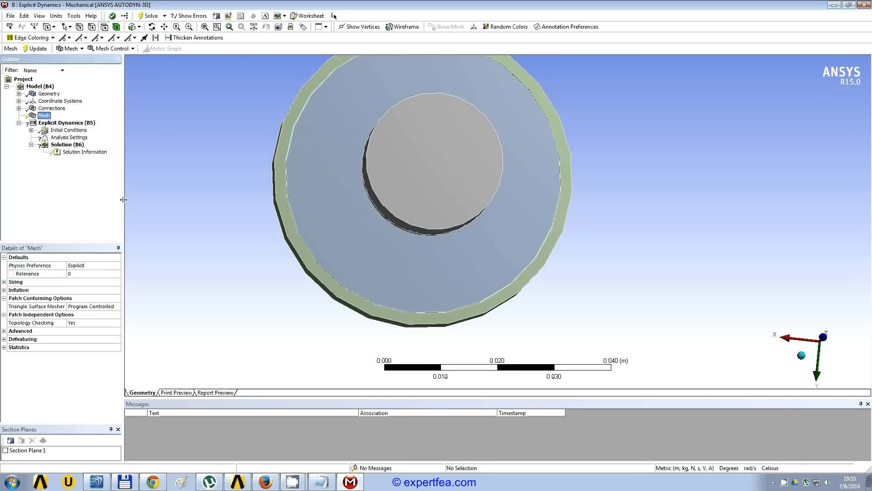
{"action": "left_click", "coordinate": [84, 274]}
{"action": "type", "text": "-100"}
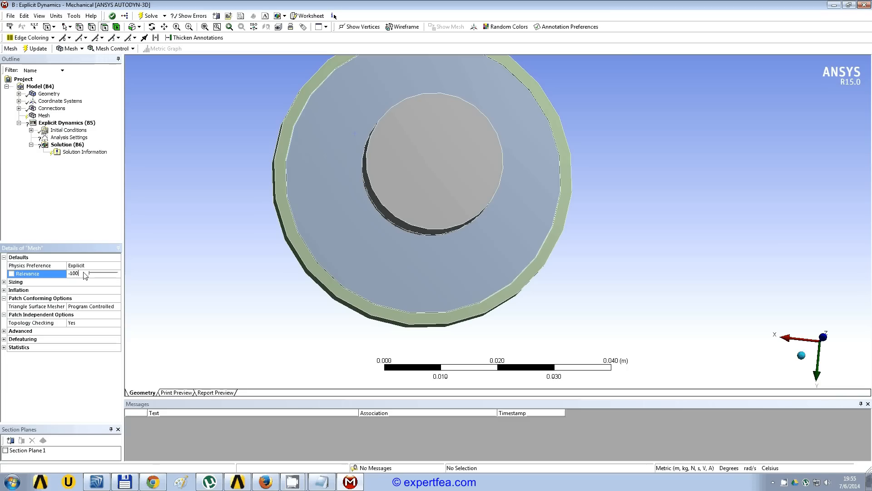
{"action": "key", "text": "Return"}
{"action": "left_click", "coordinate": [4, 282]}
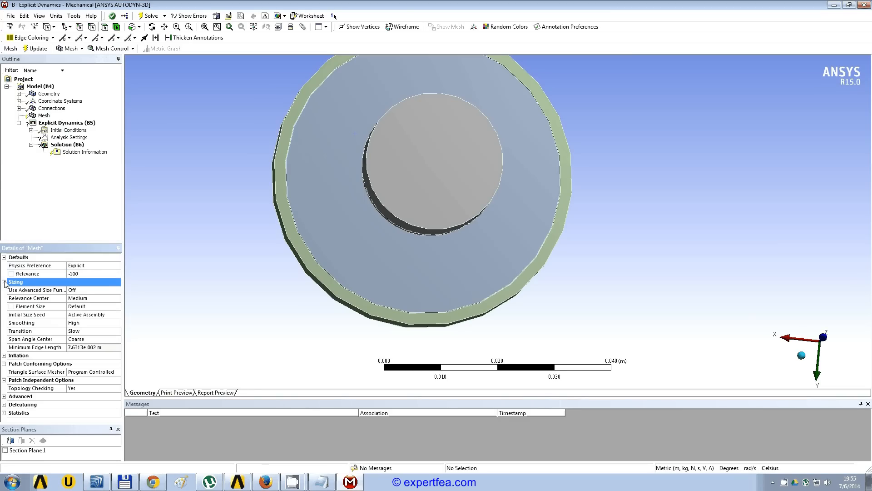
{"action": "left_click", "coordinate": [119, 323]}
{"action": "left_click", "coordinate": [118, 323]}
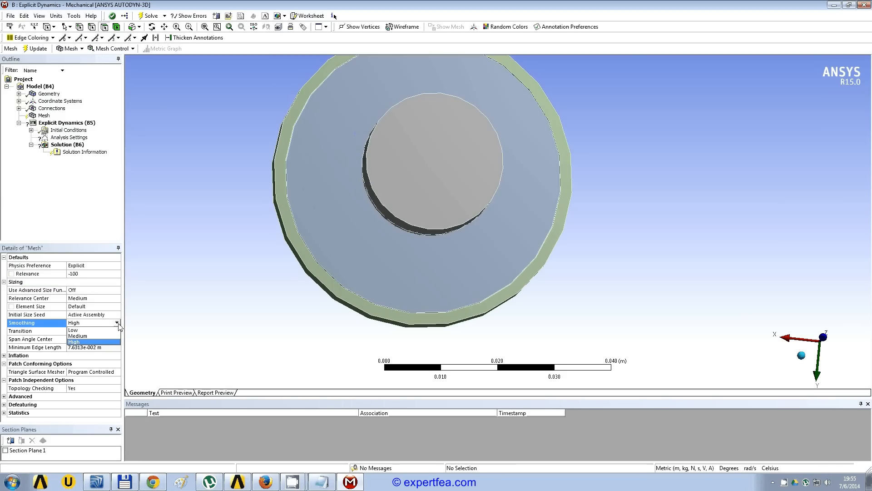
{"action": "left_click", "coordinate": [102, 331]}
Generate the mesh for the whole assembly and inspect it from the side.
{"action": "left_click_drag", "start_coordinate": [120, 137], "coordinate": [117, 137]}
{"action": "left_click", "coordinate": [44, 115]}
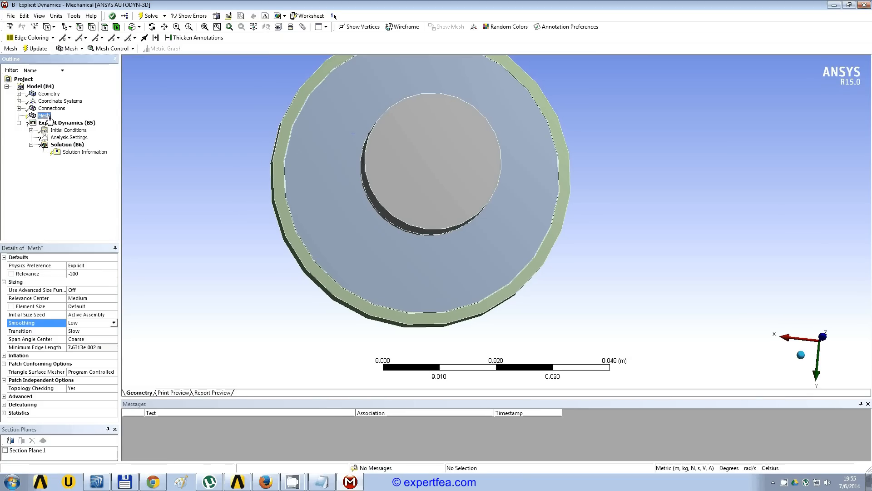
{"action": "right_click", "coordinate": [44, 116]}
{"action": "left_click", "coordinate": [99, 138]}
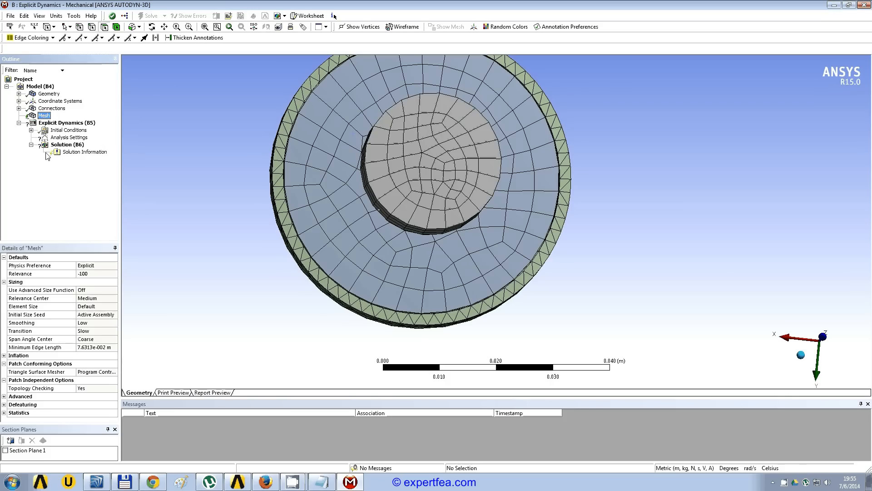
{"action": "left_click_drag", "start_coordinate": [391, 220], "coordinate": [363, 217]}
{"action": "mouse_move", "coordinate": [363, 217]}
{"action": "middle_mouse_down"}
{"action": "mouse_move", "coordinate": [360, 186]}
{"action": "mouse_move", "coordinate": [372, 221]}
{"action": "middle_mouse_up"}
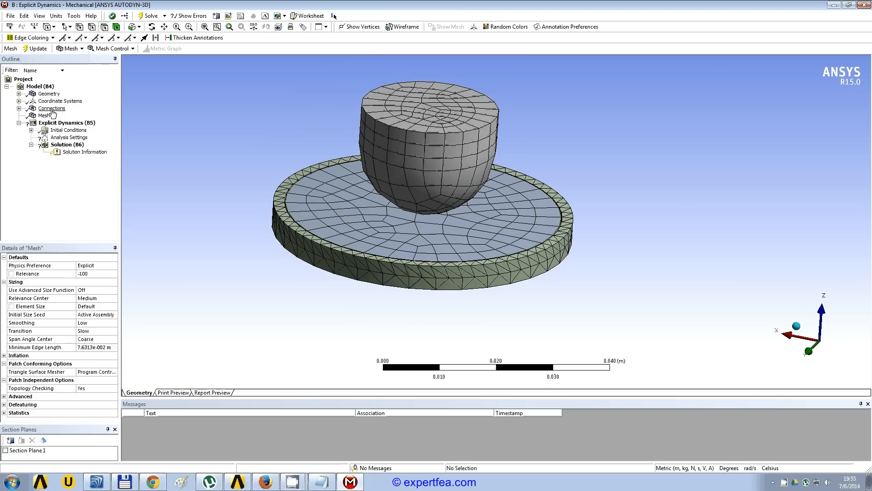
Add a mesh method scoped to the punch body and set it to Tetrahedrons.
{"action": "left_click", "coordinate": [111, 48]}
{"action": "left_click", "coordinate": [127, 63]}
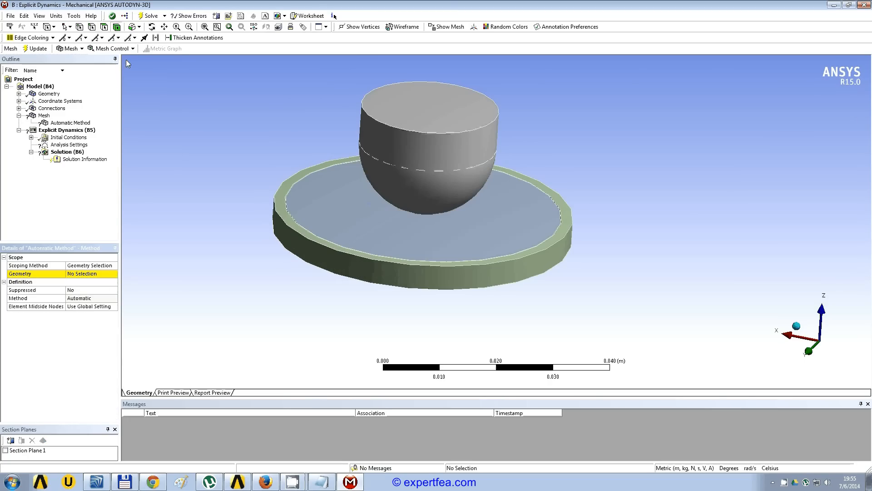
{"action": "left_click", "coordinate": [412, 153]}
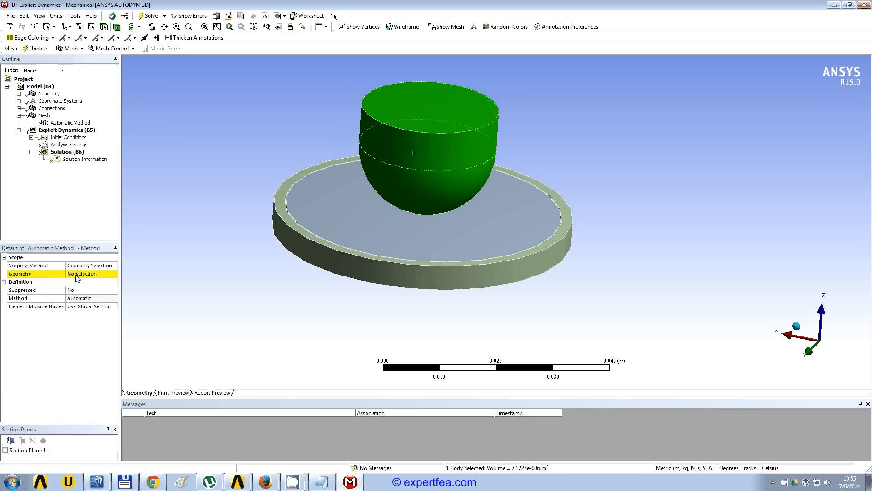
{"action": "left_click", "coordinate": [77, 274]}
{"action": "left_click", "coordinate": [91, 298]}
{"action": "left_click", "coordinate": [114, 298]}
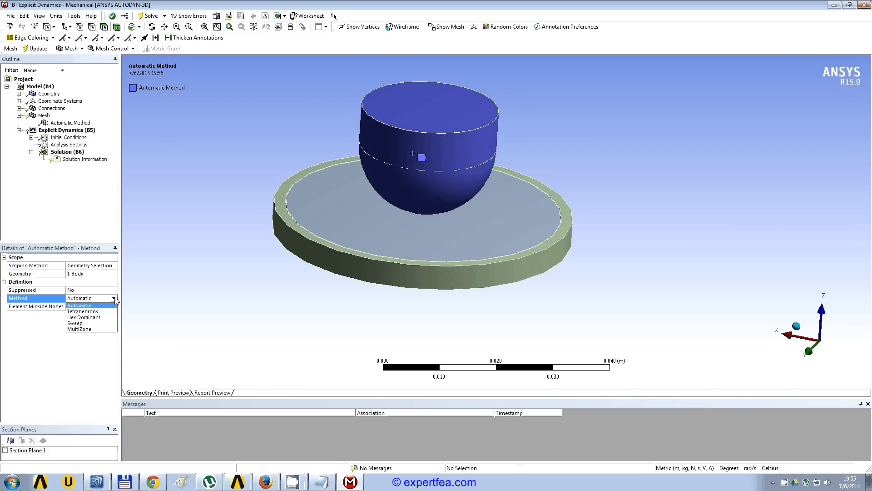
{"action": "left_click", "coordinate": [111, 312]}
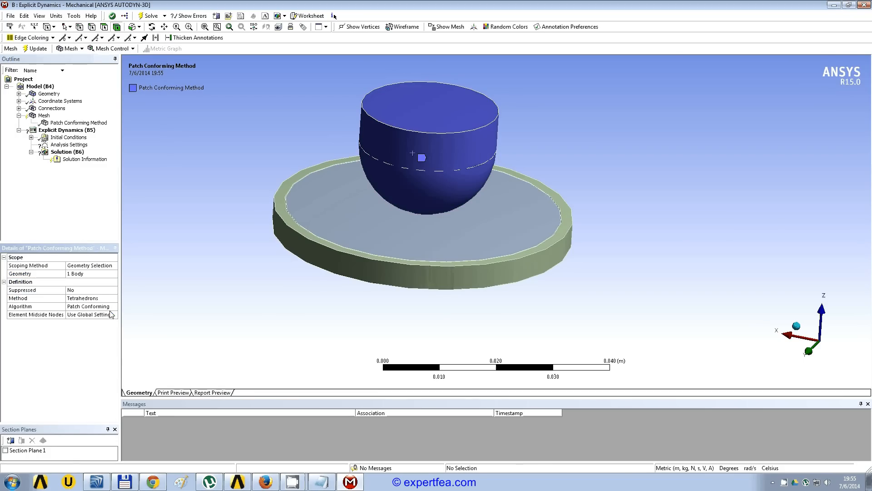
{"action": "left_click", "coordinate": [92, 222]}
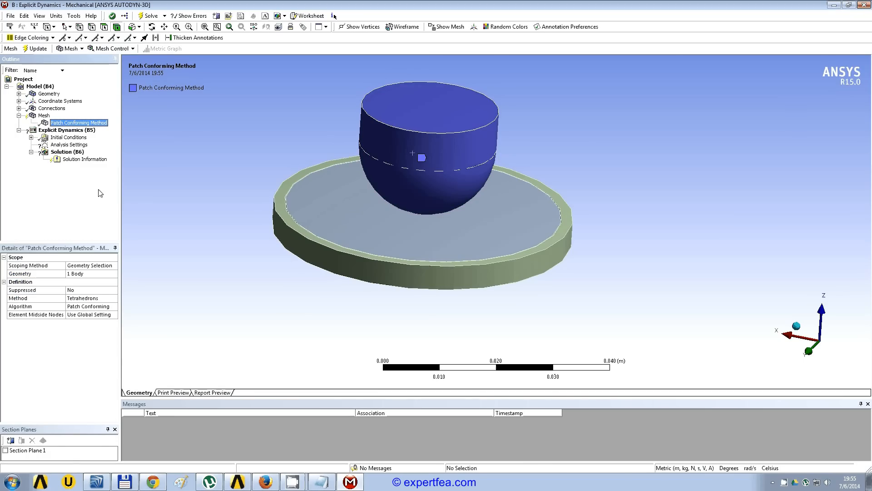
Display the overall mesh and examine the elements on the piece body.
{"action": "left_click", "coordinate": [46, 117]}
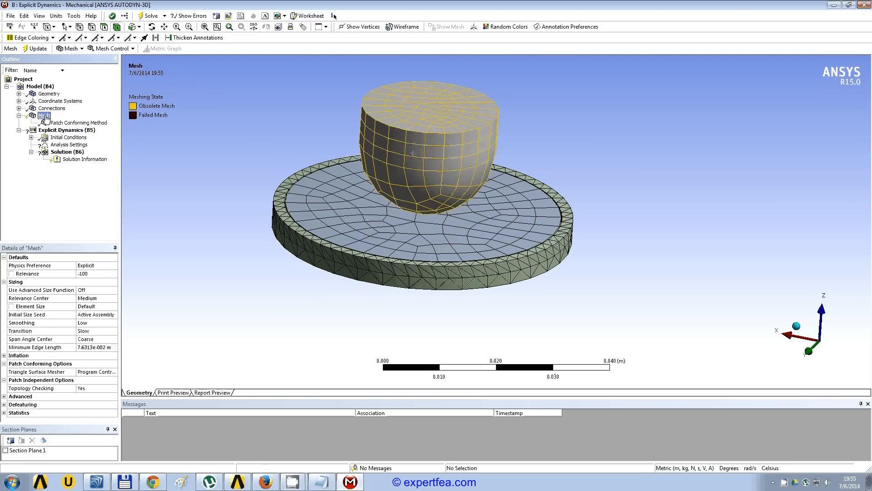
{"action": "middle_click_drag", "start_coordinate": [471, 212], "coordinate": [456, 217]}
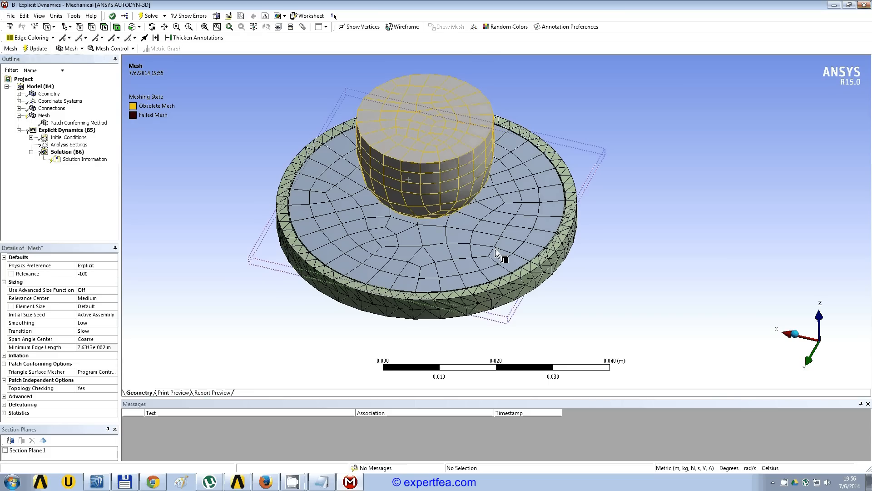
{"action": "scroll", "coordinate": [496, 250], "scroll_direction": "up", "scroll_amount": 2}
{"action": "left_click", "coordinate": [488, 262]}
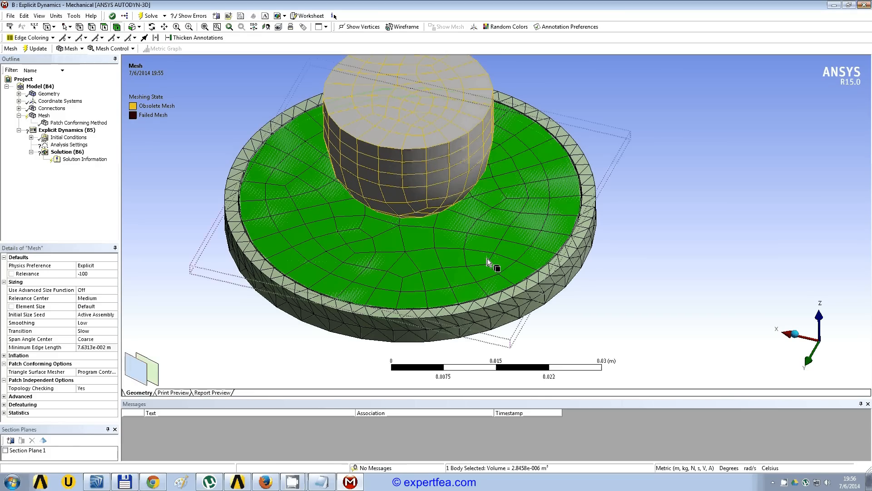
{"action": "left_click", "coordinate": [599, 272]}
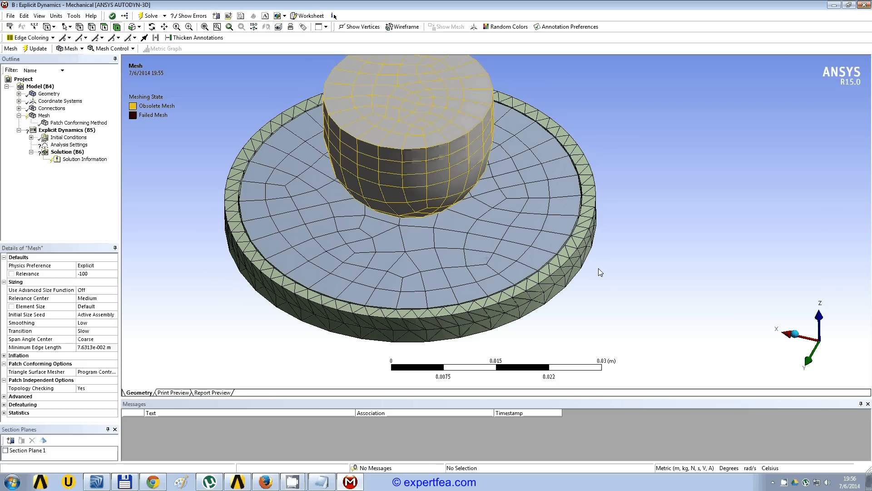
Switch the units to Metric (mm, kg, N, s, mV, mA) and examine the mesh through the piece and die thickness.
{"action": "left_click", "coordinate": [56, 16]}
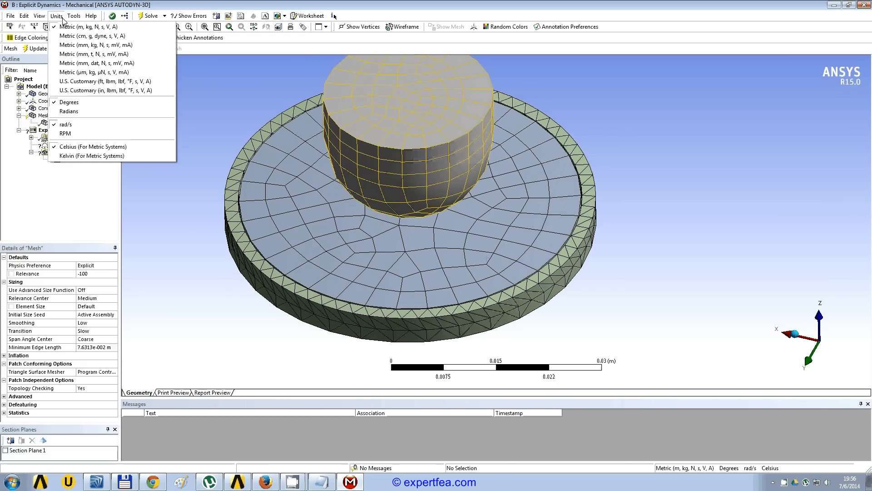
{"action": "left_click", "coordinate": [73, 44]}
{"action": "middle_click_drag", "start_coordinate": [628, 181], "coordinate": [586, 211]}
{"action": "scroll", "coordinate": [585, 217], "scroll_direction": "up", "scroll_amount": 3}
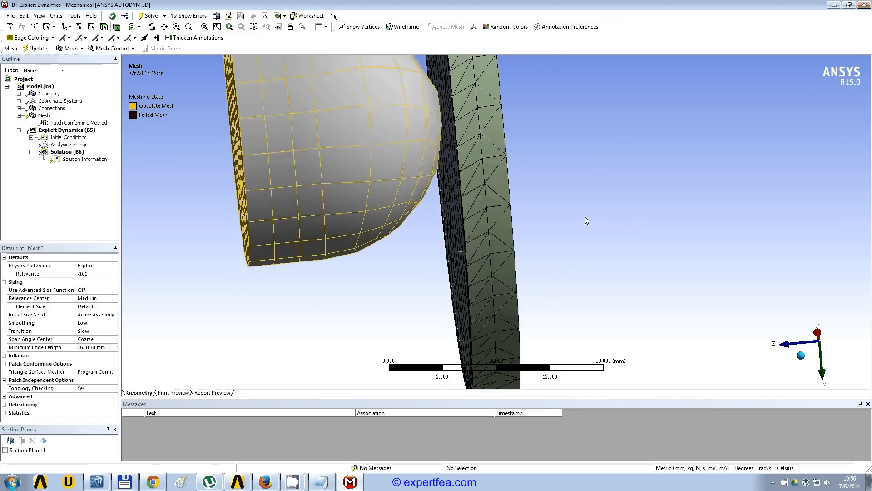
{"action": "scroll", "coordinate": [585, 217], "scroll_direction": "up", "scroll_amount": 3}
{"action": "middle_click_drag", "start_coordinate": [576, 222], "coordinate": [563, 222], "text": "ctrl"}
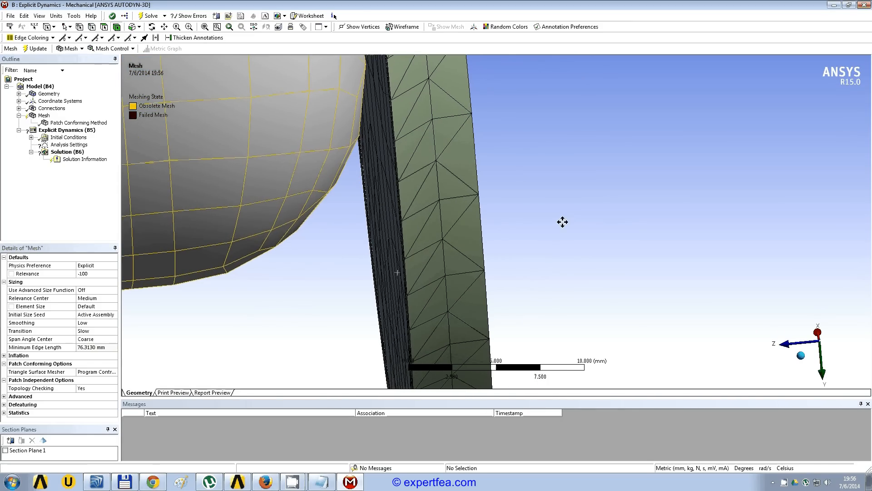
{"action": "middle_click_drag", "start_coordinate": [550, 314], "coordinate": [560, 298], "text": "ctrl"}
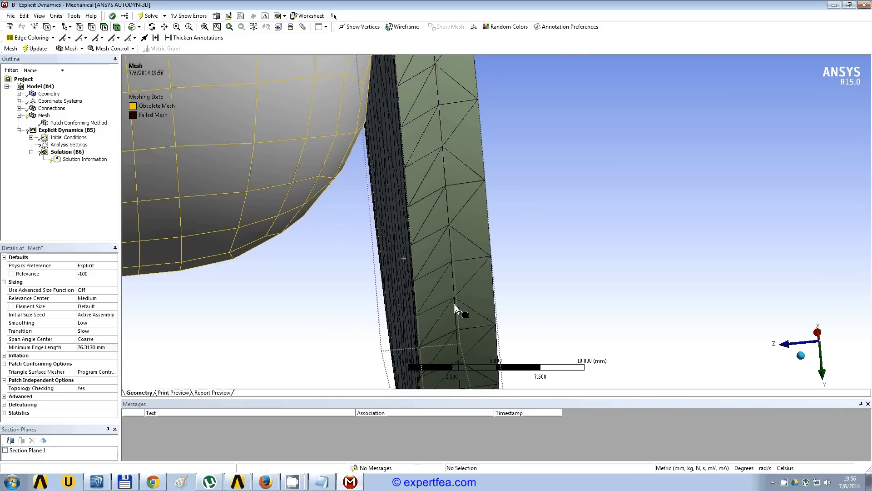
{"action": "scroll", "coordinate": [454, 304], "scroll_direction": "down", "scroll_amount": 5}
{"action": "middle_click_drag", "start_coordinate": [454, 307], "coordinate": [469, 218]}
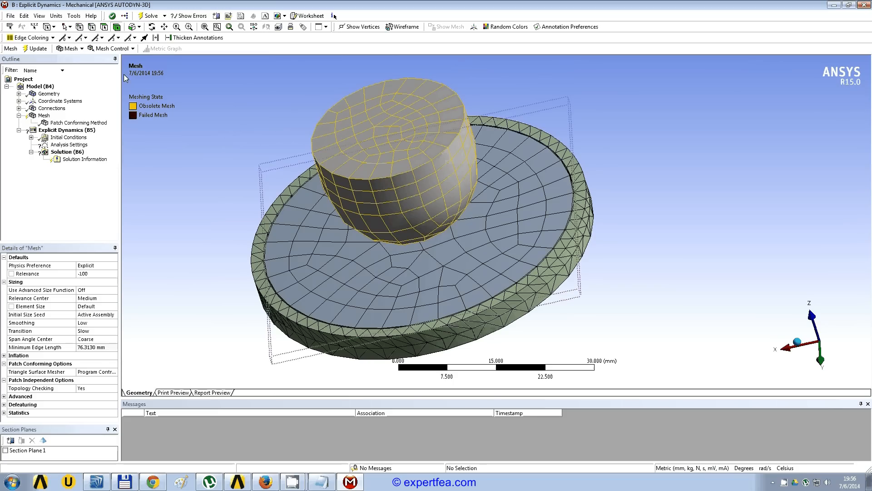
Add a body sizing scoped to the flat disc piece and set its element size to 2 mm.
{"action": "left_click", "coordinate": [333, 276]}
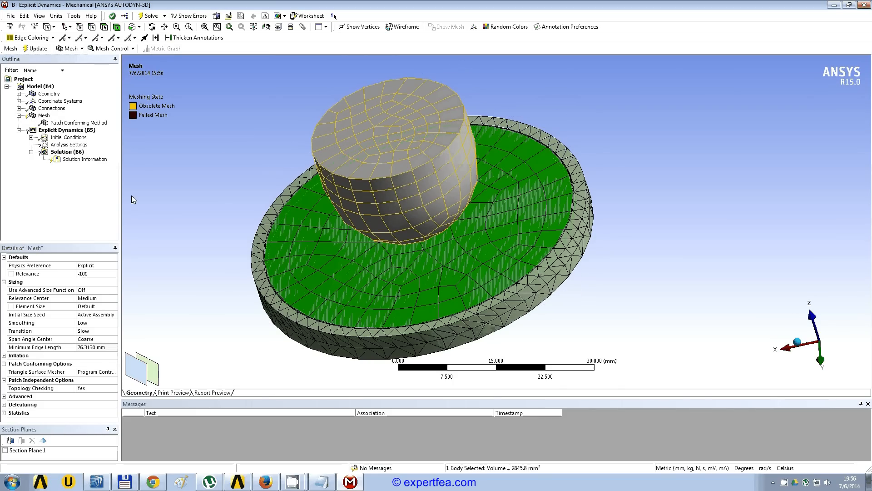
{"action": "left_click", "coordinate": [132, 49]}
{"action": "left_click", "coordinate": [127, 68]}
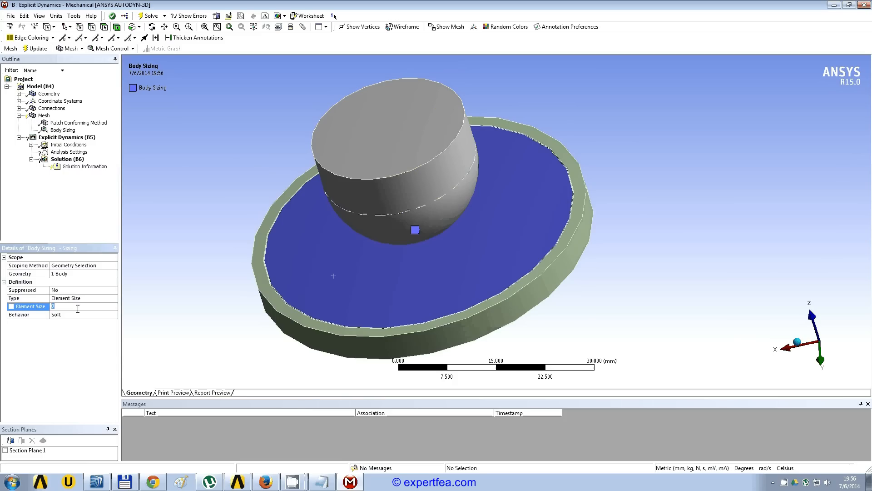
{"action": "type", "text": "2."}
Regenerate the mesh with the new body sizing and view the assembly from below.
{"action": "right_click", "coordinate": [44, 116]}
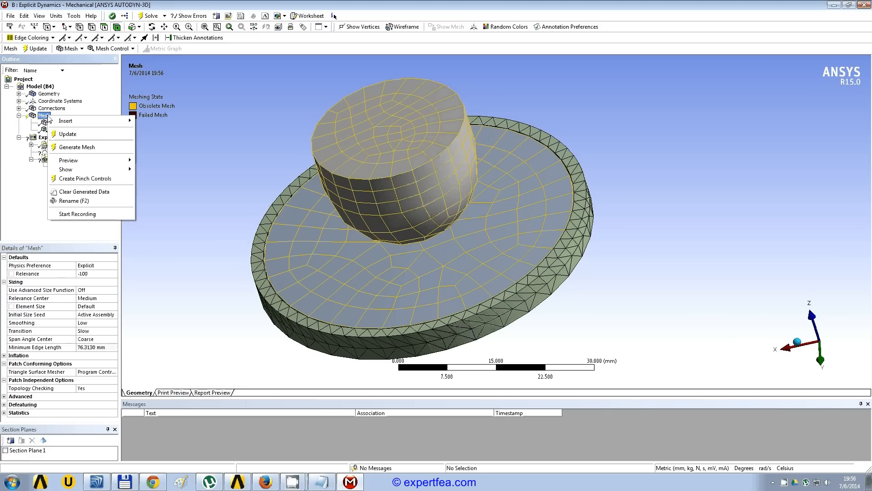
{"action": "key", "text": "Escape"}
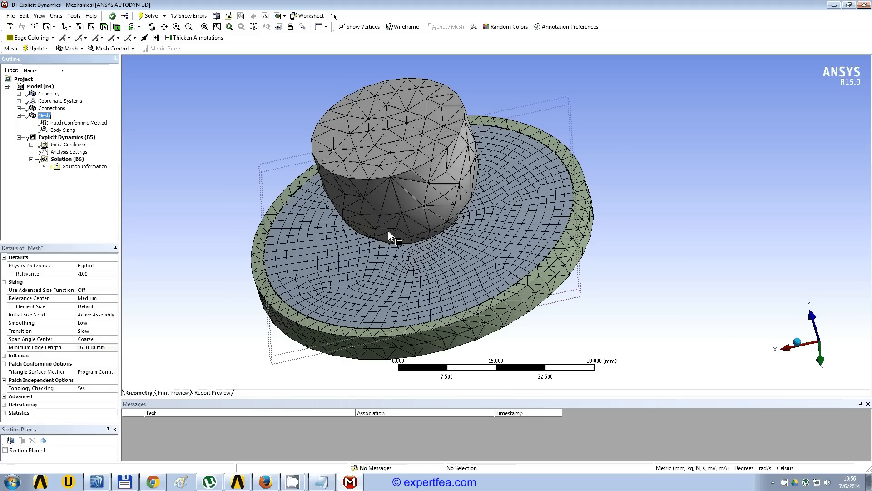
{"action": "mouse_move", "coordinate": [397, 241]}
{"action": "middle_mouse_down"}
{"action": "mouse_move", "coordinate": [405, 201]}
{"action": "mouse_move", "coordinate": [400, 245]}
{"action": "middle_mouse_up"}
Check the node and element counts in the mesh statistics and examine the refined mesh on the piece.
{"action": "left_click", "coordinate": [4, 258]}
{"action": "left_click", "coordinate": [4, 265]}
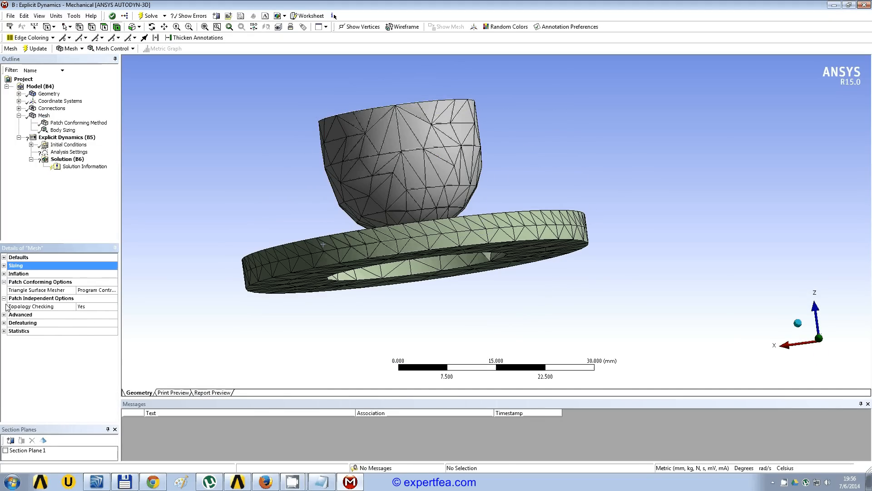
{"action": "left_click", "coordinate": [3, 330]}
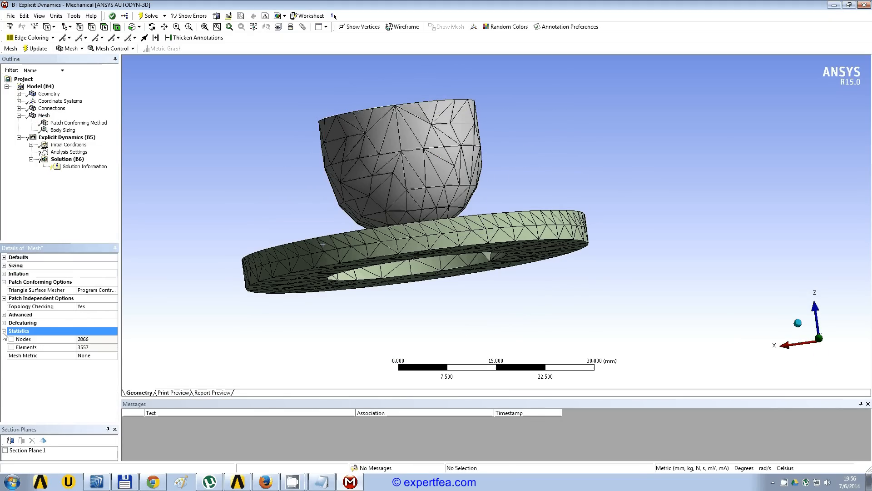
{"action": "left_click", "coordinate": [91, 342]}
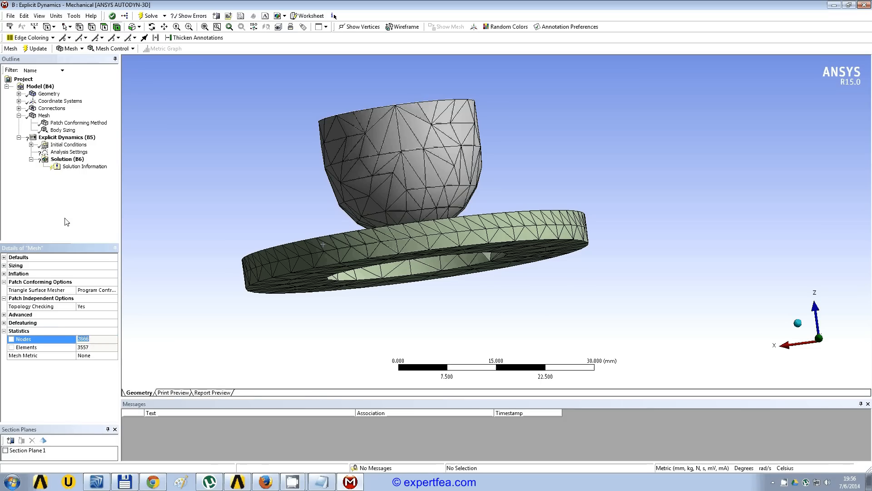
{"action": "middle_click_drag", "start_coordinate": [402, 213], "coordinate": [336, 235]}
{"action": "left_click", "coordinate": [336, 235]}
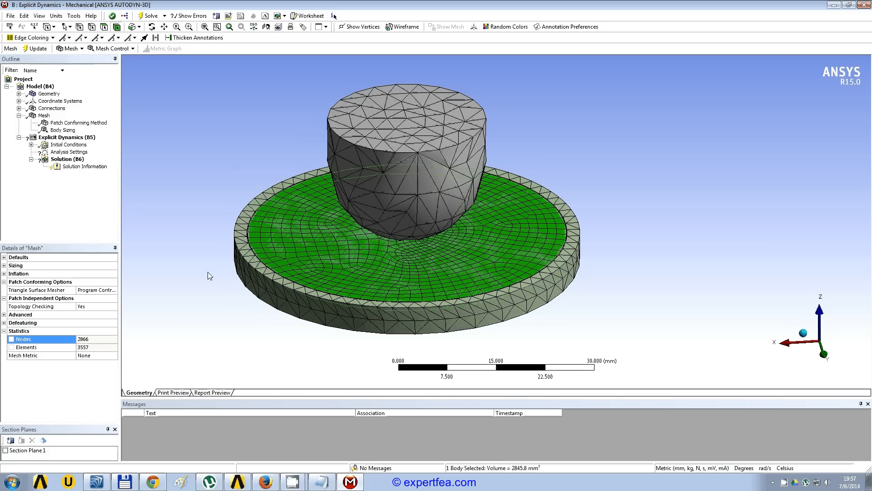
{"action": "middle_click_drag", "start_coordinate": [457, 231], "coordinate": [428, 236]}
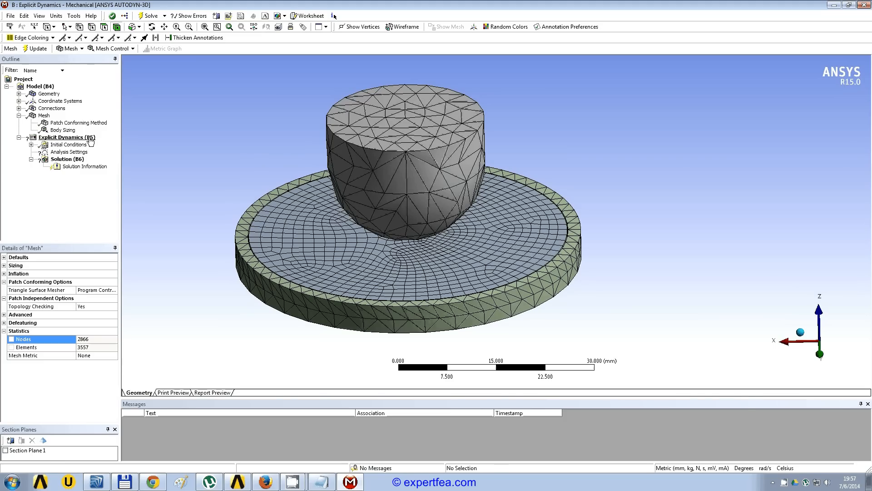
Add an initial velocity condition scoped to the punch body.
{"action": "left_click", "coordinate": [71, 138]}
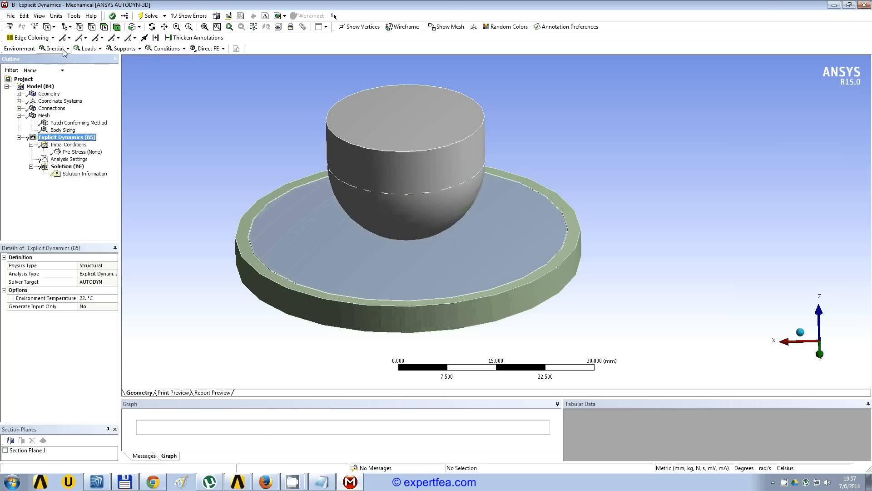
{"action": "left_click", "coordinate": [71, 145]}
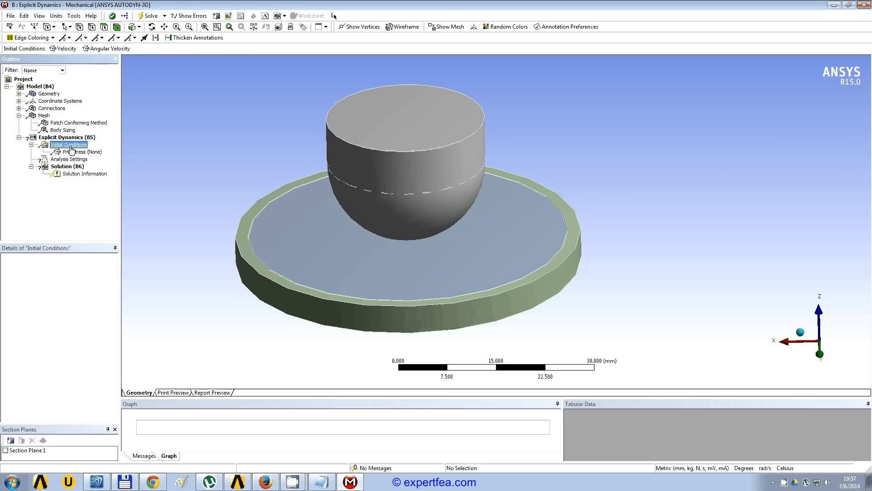
{"action": "left_click", "coordinate": [62, 48]}
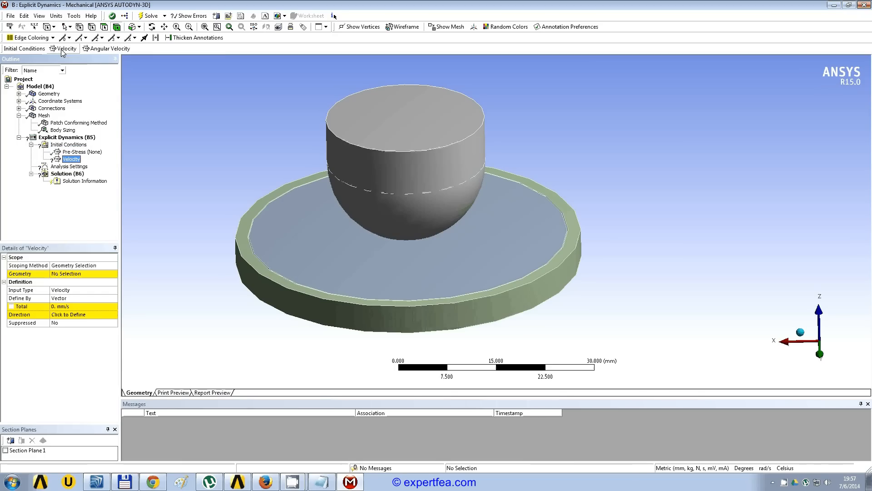
{"action": "left_click", "coordinate": [405, 168]}
{"action": "left_click", "coordinate": [64, 274]}
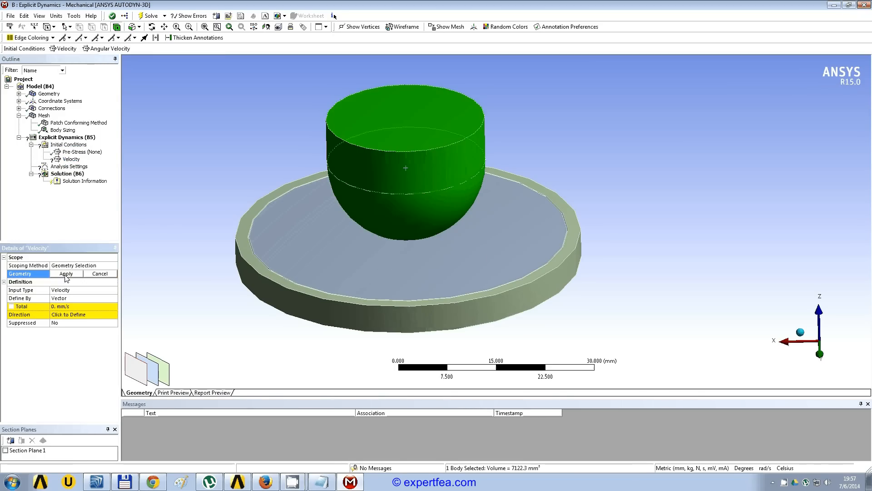
{"action": "left_click", "coordinate": [61, 274]}
Define the velocity by components, switch the units to Metric (m, kg, N, s, V, A) and set the Z component to -250 m/s.
{"action": "middle_click_drag", "start_coordinate": [585, 220], "coordinate": [623, 249]}
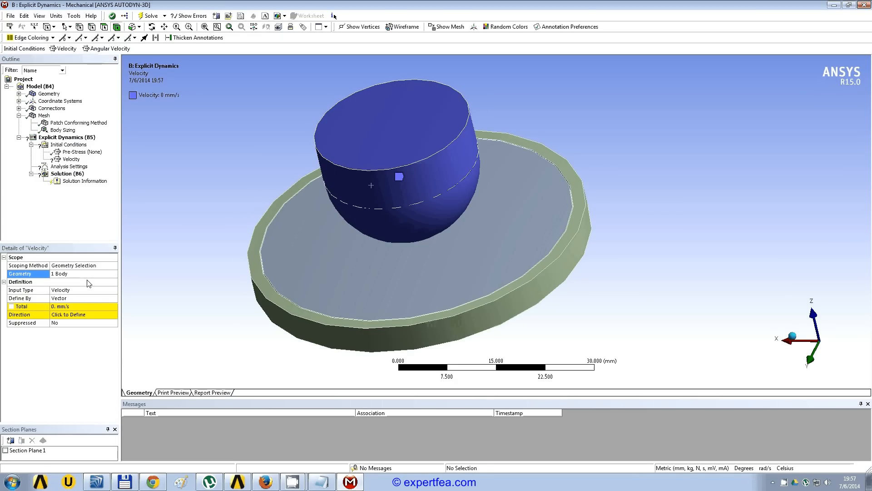
{"action": "left_click", "coordinate": [115, 299]}
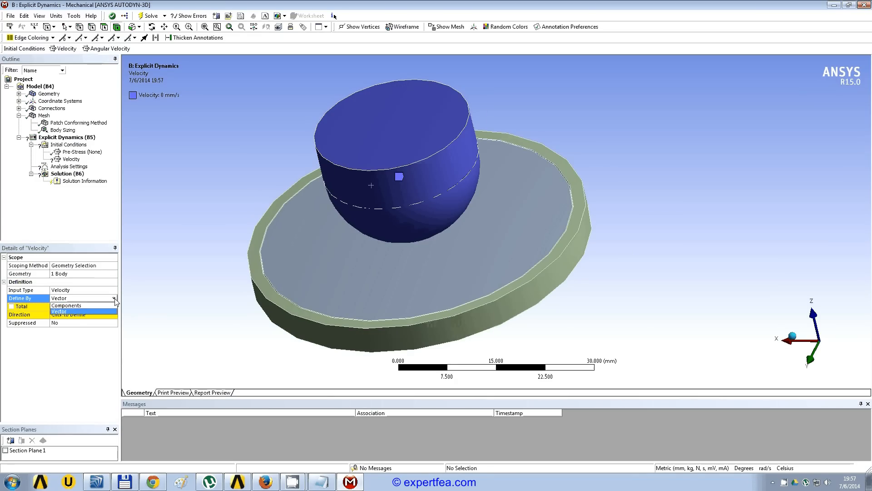
{"action": "left_click", "coordinate": [73, 306]}
{"action": "left_click", "coordinate": [67, 331]}
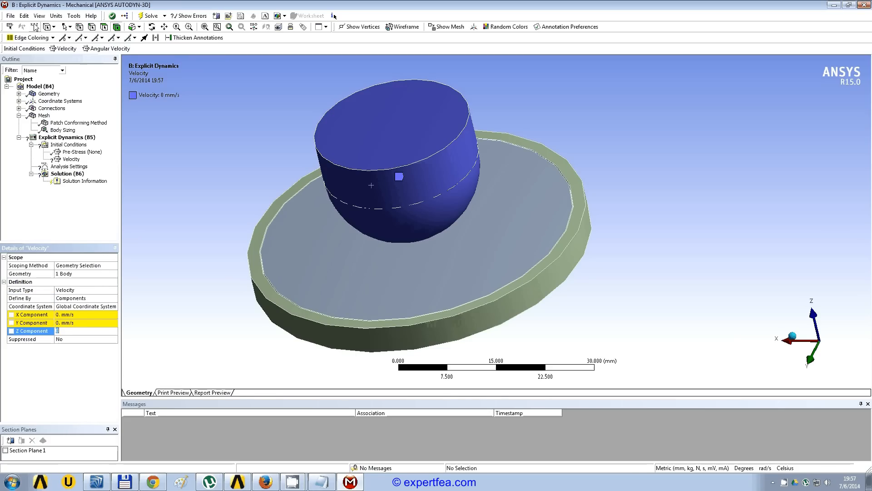
{"action": "left_click", "coordinate": [56, 16]}
{"action": "left_click", "coordinate": [57, 27]}
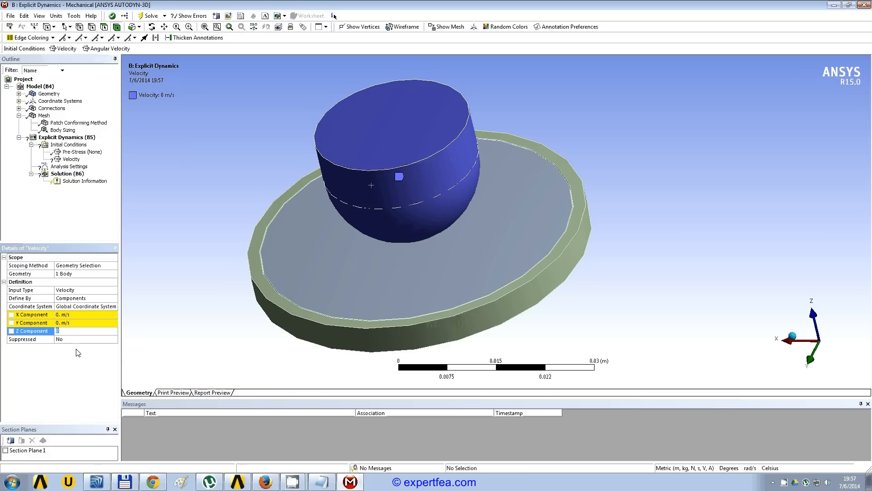
{"action": "type", "text": "-250"}
{"action": "key", "text": "Return"}
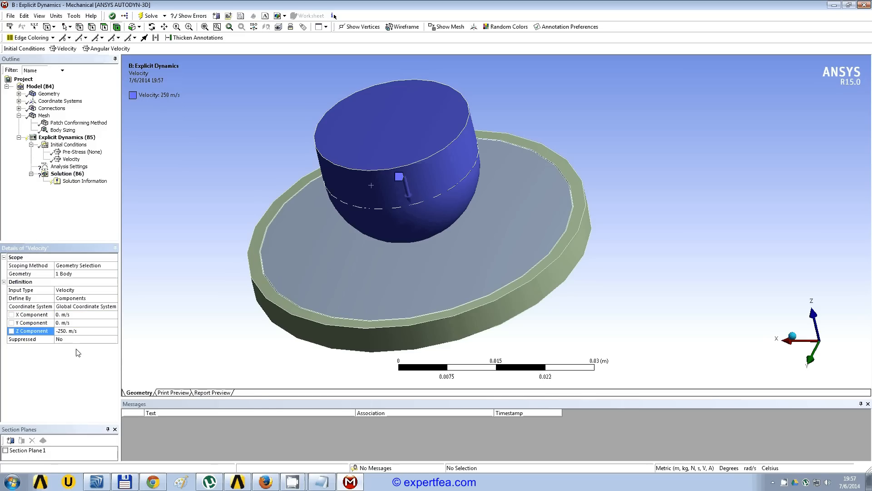
Add a fixed support on the die ring's outer side face and its annular face opposite the punch.
{"action": "middle_click_drag", "start_coordinate": [356, 168], "coordinate": [222, 218]}
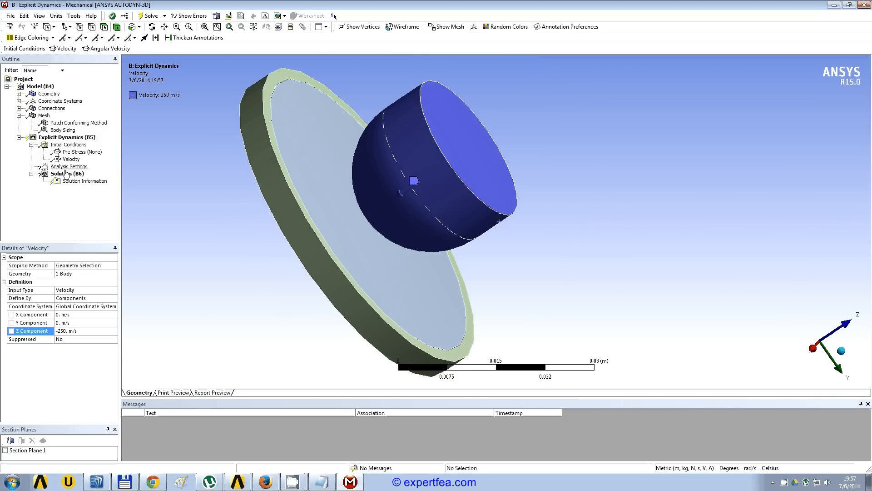
{"action": "left_click", "coordinate": [78, 140]}
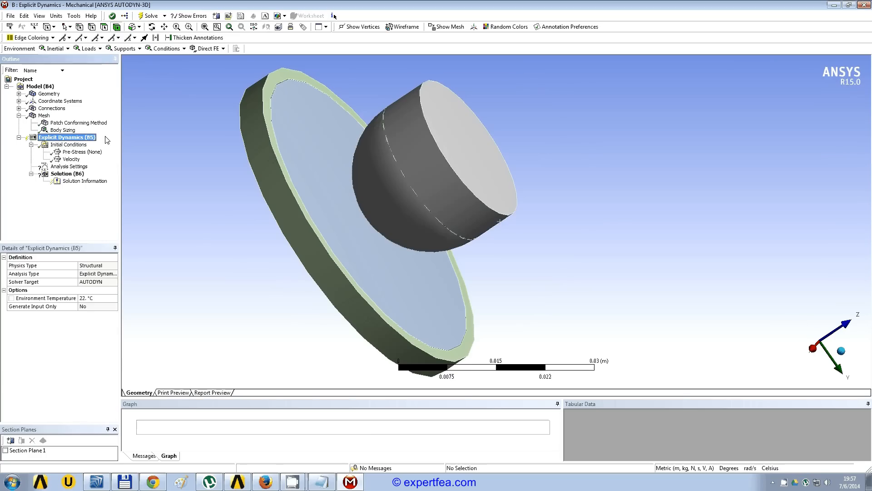
{"action": "left_click", "coordinate": [133, 48]}
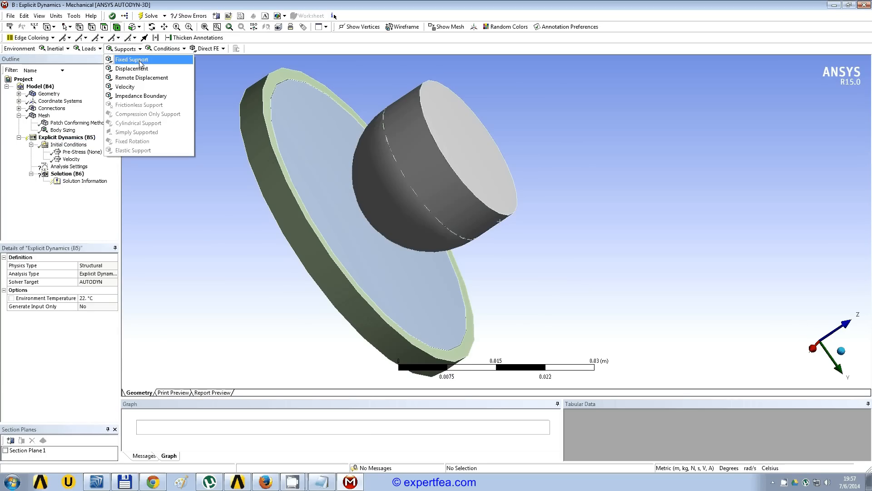
{"action": "left_click", "coordinate": [130, 60]}
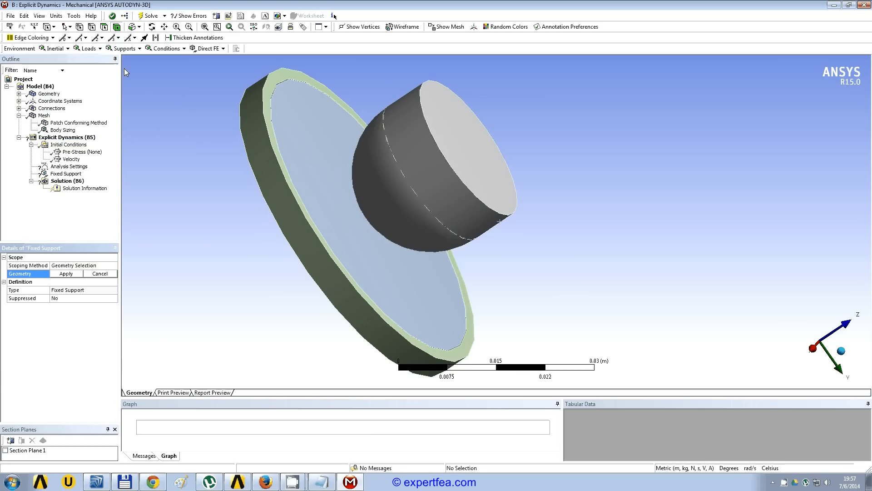
{"action": "left_click", "coordinate": [258, 100]}
{"action": "middle_click_drag", "start_coordinate": [274, 151], "coordinate": [318, 125]}
{"action": "left_click", "coordinate": [315, 129], "text": "ctrl"}
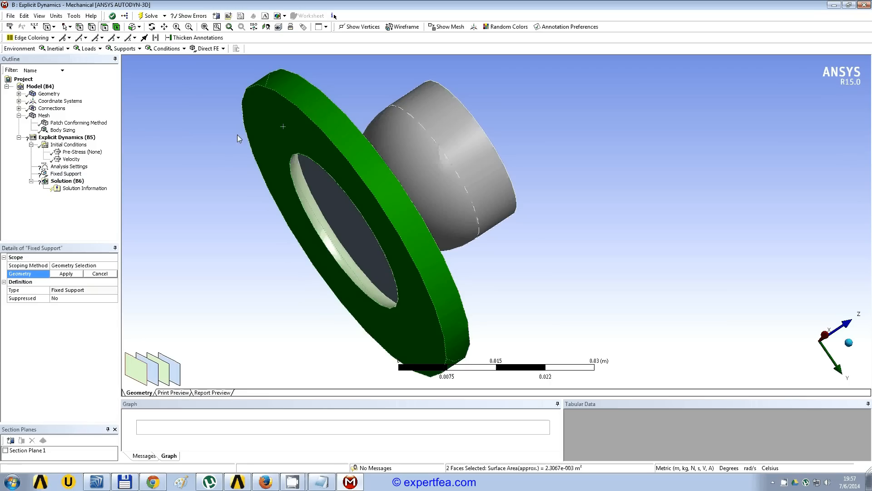
{"action": "left_click", "coordinate": [78, 276]}
{"action": "middle_click_drag", "start_coordinate": [577, 182], "coordinate": [595, 225]}
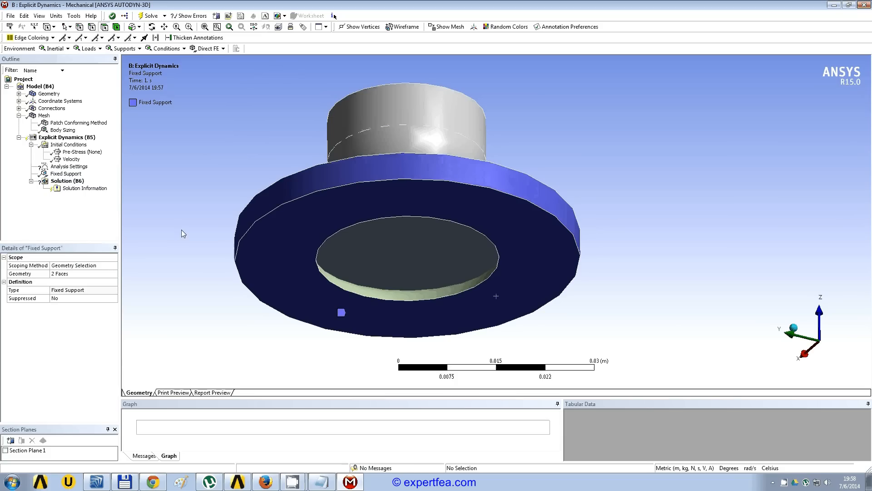
Look over the step controls in Analysis Settings and examine the punch velocity direction in a side view along the X axis.
{"action": "left_click", "coordinate": [77, 167]}
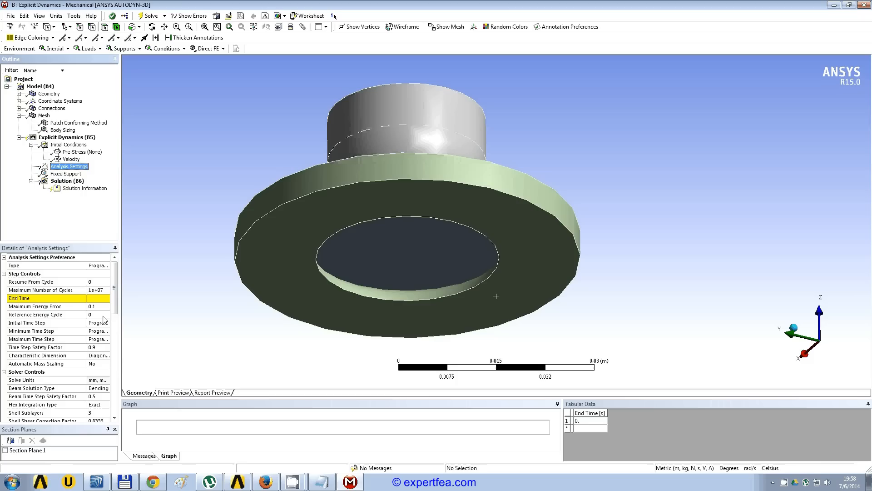
{"action": "left_click_drag", "start_coordinate": [121, 308], "coordinate": [128, 308]}
{"action": "left_click", "coordinate": [72, 160]}
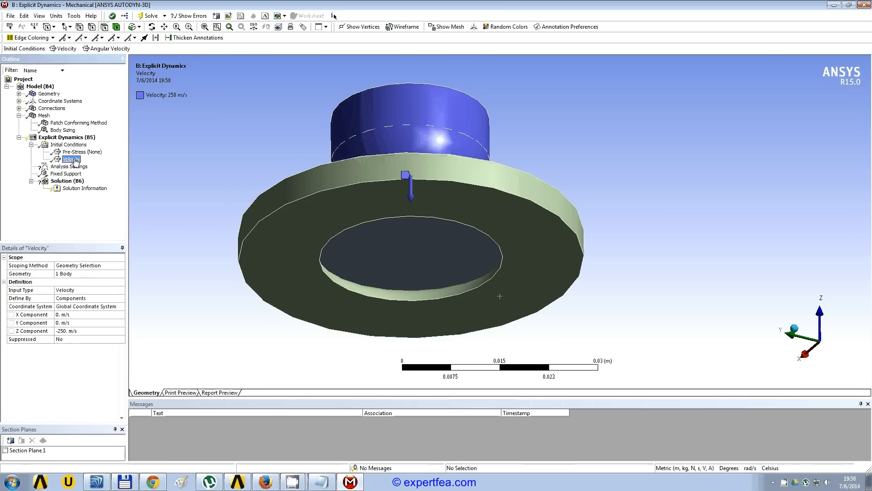
{"action": "middle_click_drag", "start_coordinate": [410, 154], "coordinate": [749, 300]}
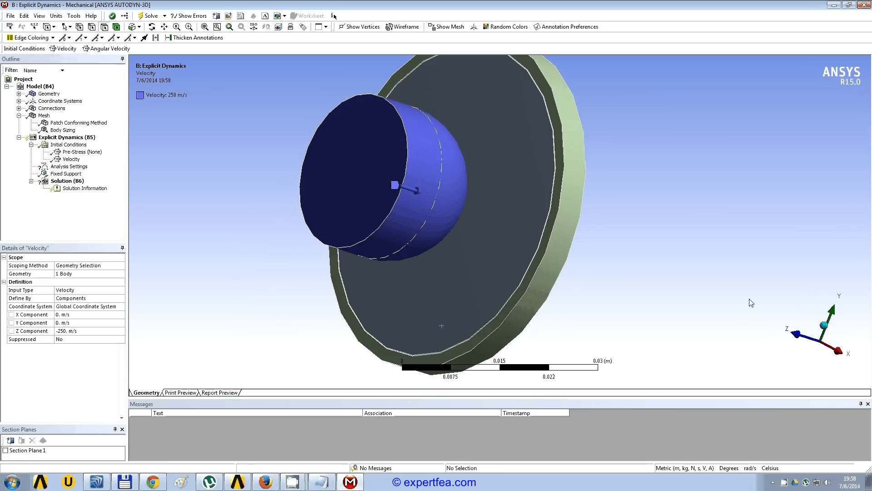
{"action": "left_click", "coordinate": [830, 344]}
{"action": "middle_click_drag", "start_coordinate": [555, 222], "coordinate": [503, 301], "text": "ctrl"}
{"action": "scroll", "coordinate": [502, 302], "scroll_direction": "down", "scroll_amount": 2}
{"action": "middle_click_drag", "start_coordinate": [536, 259], "coordinate": [530, 302], "text": "ctrl"}
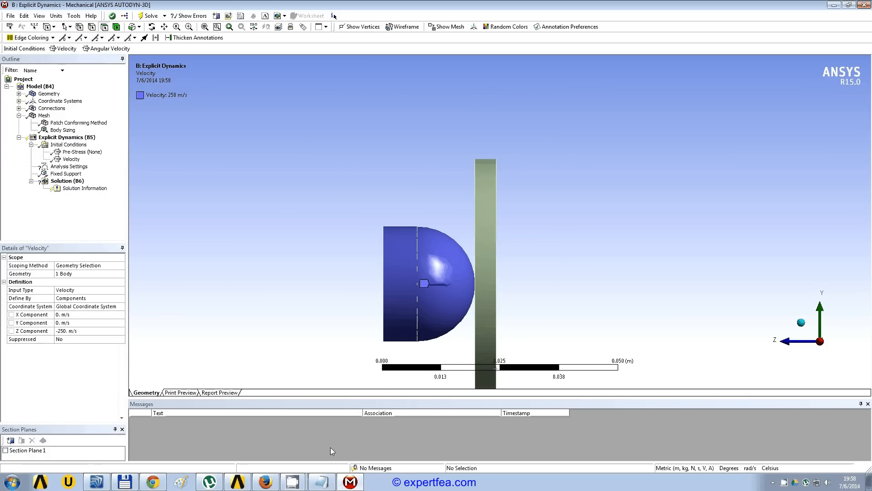
Switch to the calc file in Notepad and read the travel-time calculation for 0.05 m at 250 m/s.
{"action": "left_click", "coordinate": [322, 482]}
{"action": "left_click_drag", "start_coordinate": [339, 253], "coordinate": [338, 238]}
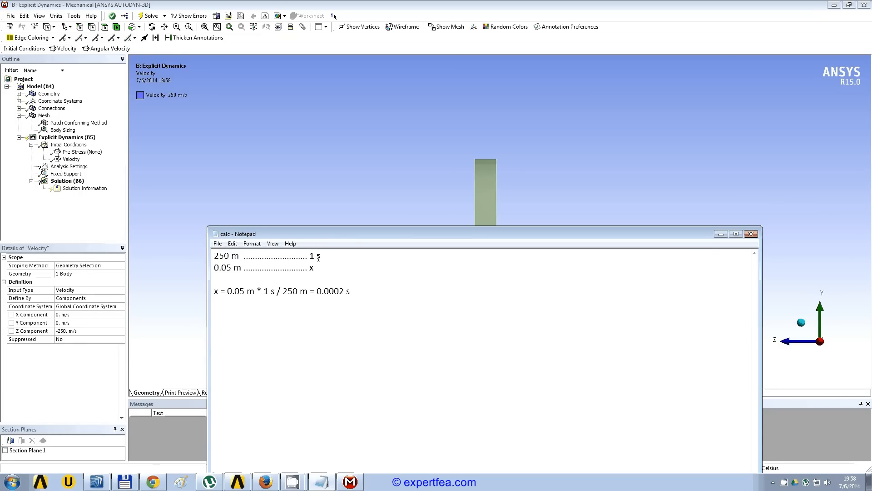
{"action": "left_click_drag", "start_coordinate": [355, 233], "coordinate": [430, 372]}
{"action": "left_click_drag", "start_coordinate": [289, 409], "coordinate": [306, 409]}
{"action": "left_click_drag", "start_coordinate": [410, 380], "coordinate": [369, 319]}
{"action": "left_click", "coordinate": [288, 372]}
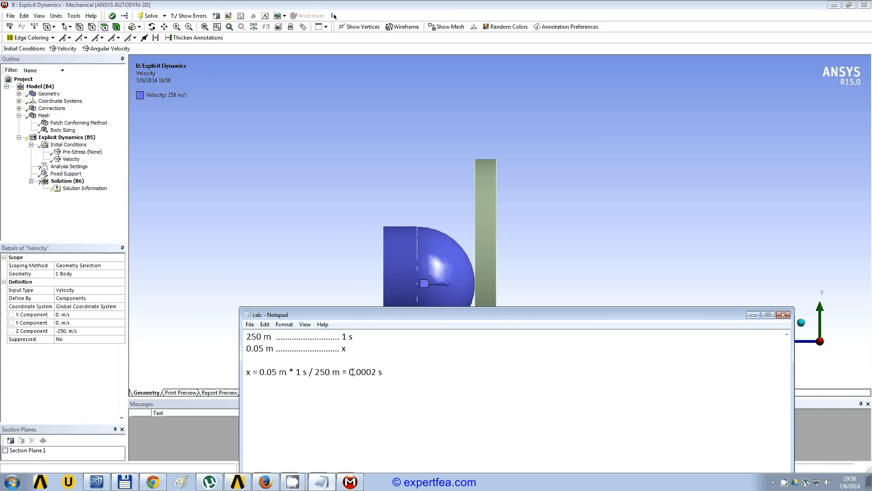
Switch from the calc note's travel-time result back to Mechanical and set the End Time in Analysis Settings to 0.0003 s.
{"action": "left_click_drag", "start_coordinate": [349, 372], "coordinate": [376, 372]}
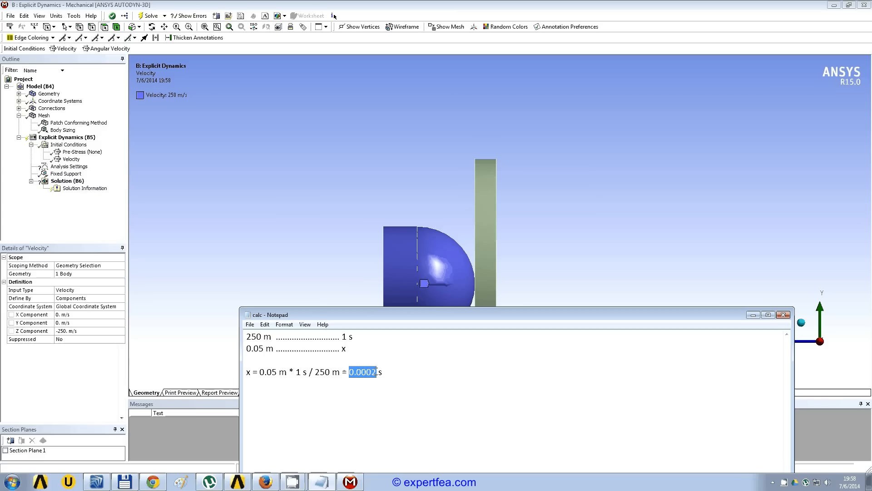
{"action": "left_click", "coordinate": [393, 392]}
{"action": "middle_click_drag", "start_coordinate": [546, 195], "coordinate": [590, 192]}
{"action": "left_click", "coordinate": [483, 219]}
{"action": "left_click", "coordinate": [566, 211]}
{"action": "middle_click_drag", "start_coordinate": [588, 220], "coordinate": [566, 215]}
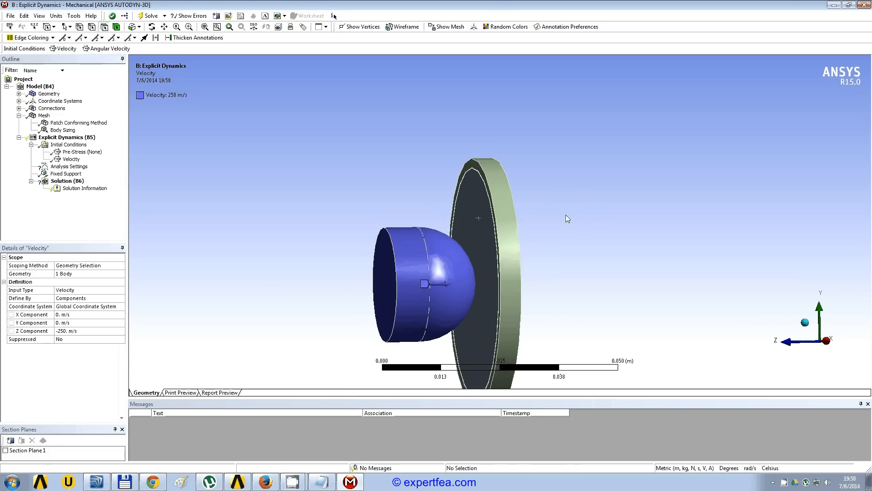
{"action": "left_click", "coordinate": [64, 167]}
{"action": "left_click", "coordinate": [101, 298]}
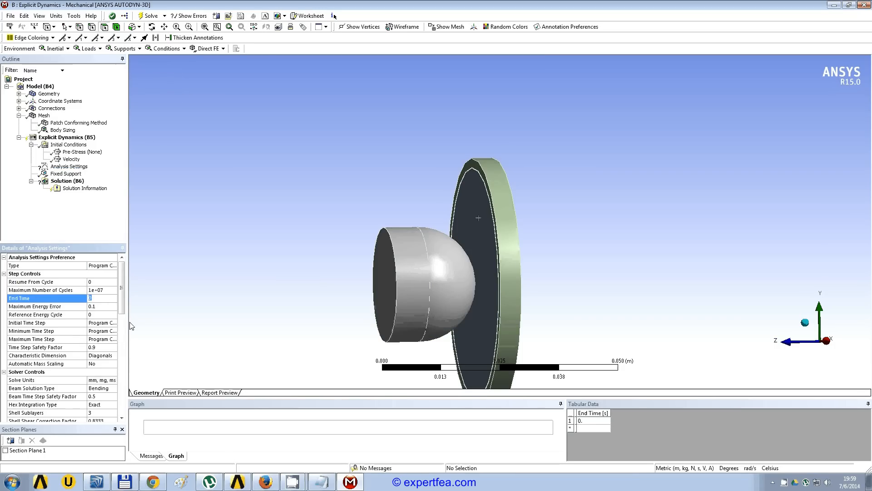
{"action": "type", "text": "0.0003"}
{"action": "key", "text": "Return"}
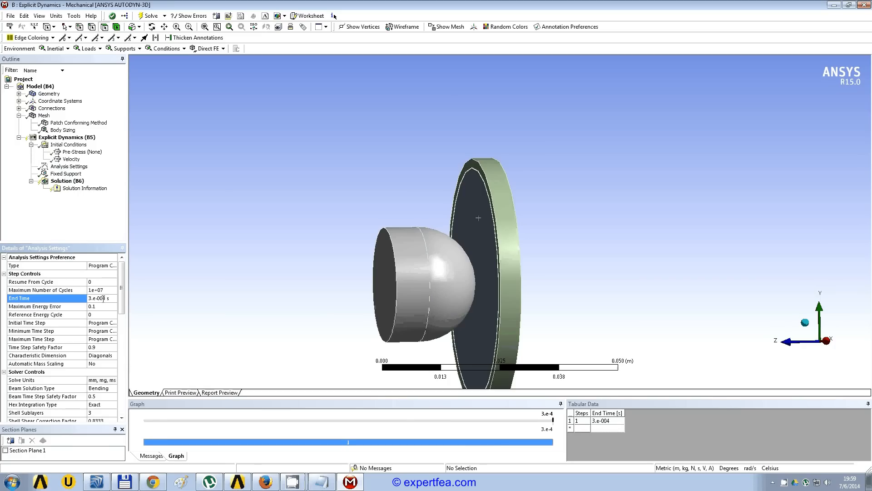
Add Total Deformation, Directional Deformation, Equivalent Elastic Strain and Equivalent (von-Mises) Stress results to the solution.
{"action": "left_click", "coordinate": [69, 181]}
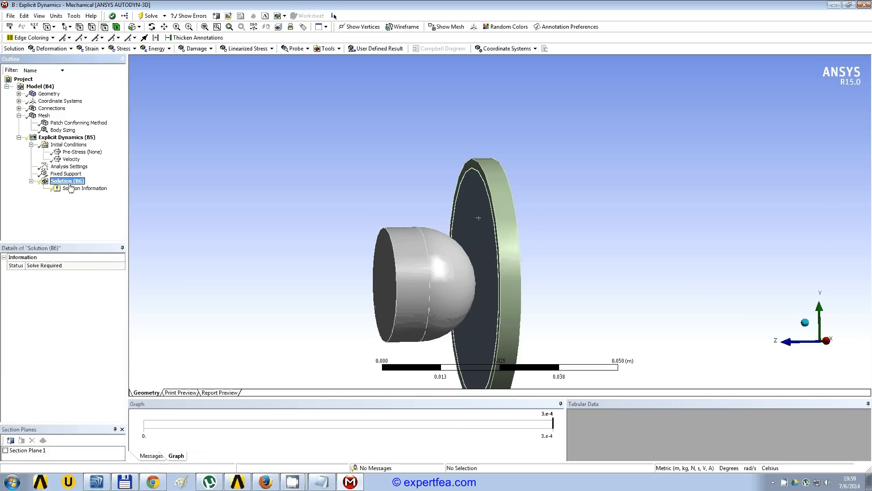
{"action": "left_click", "coordinate": [52, 49]}
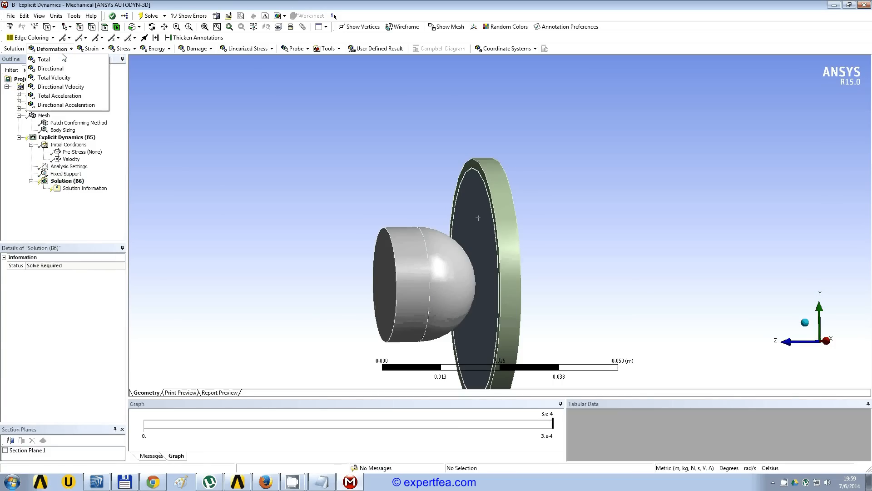
{"action": "left_click", "coordinate": [46, 59]}
{"action": "left_click", "coordinate": [67, 49]}
{"action": "left_click", "coordinate": [50, 68]}
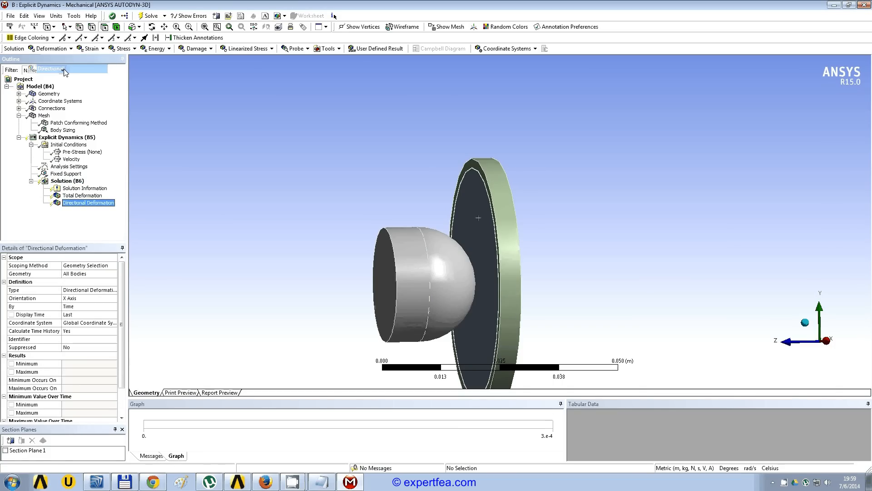
{"action": "left_click", "coordinate": [90, 48]}
{"action": "left_click", "coordinate": [111, 60]}
{"action": "left_click", "coordinate": [121, 48]}
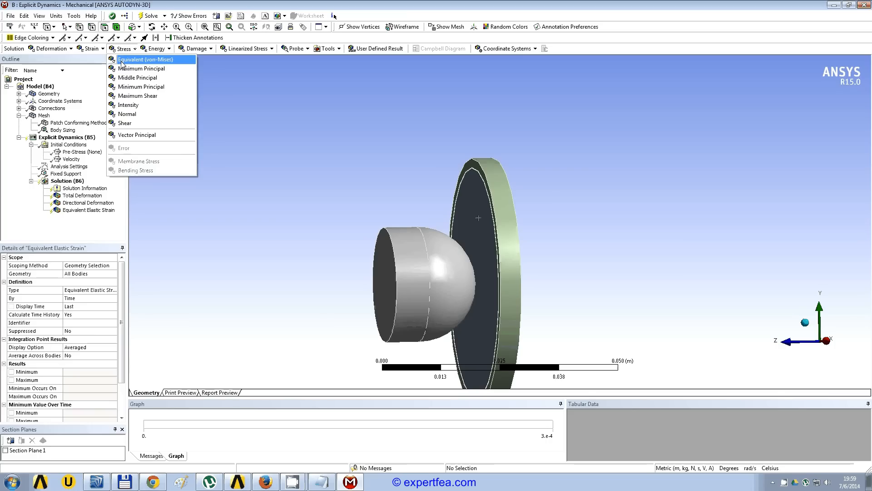
{"action": "left_click", "coordinate": [139, 60]}
Scope the Directional Deformation result to the punch body and set its orientation to the Z Axis.
{"action": "left_click", "coordinate": [88, 202]}
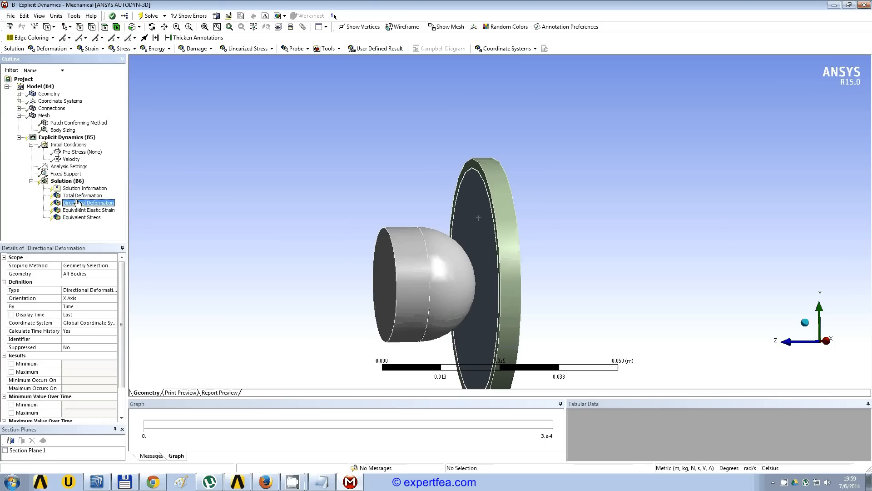
{"action": "left_click", "coordinate": [117, 27]}
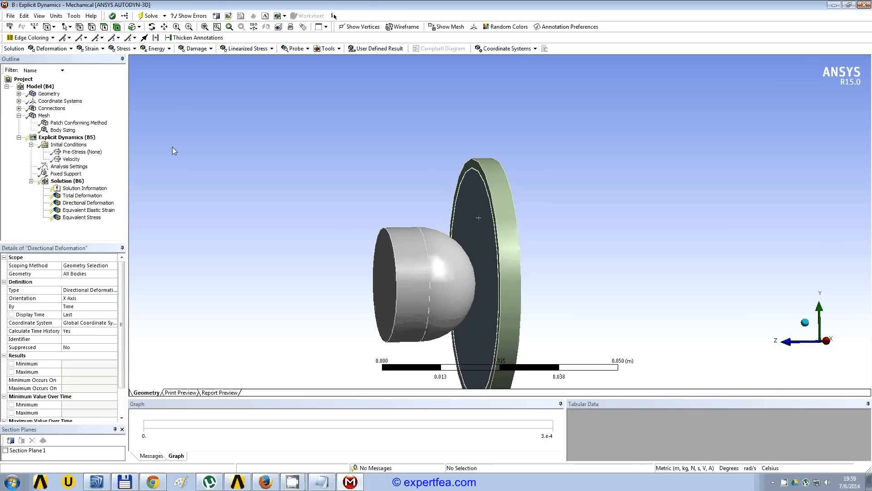
{"action": "left_click", "coordinate": [427, 258]}
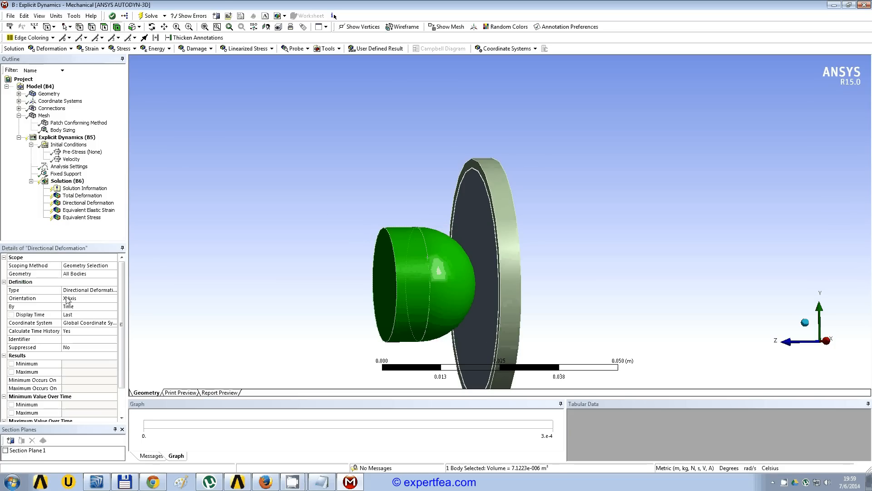
{"action": "left_click", "coordinate": [69, 274]}
{"action": "left_click", "coordinate": [73, 274]}
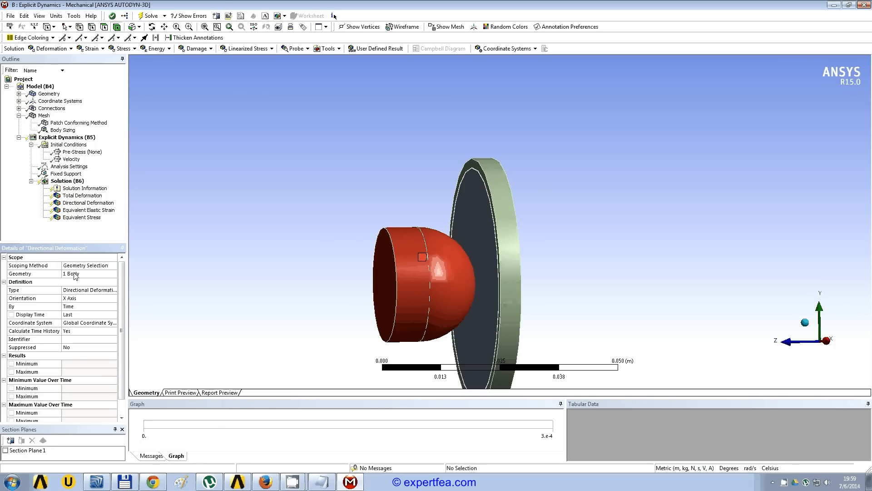
{"action": "double_click", "coordinate": [77, 299]}
{"action": "double_click", "coordinate": [77, 300]}
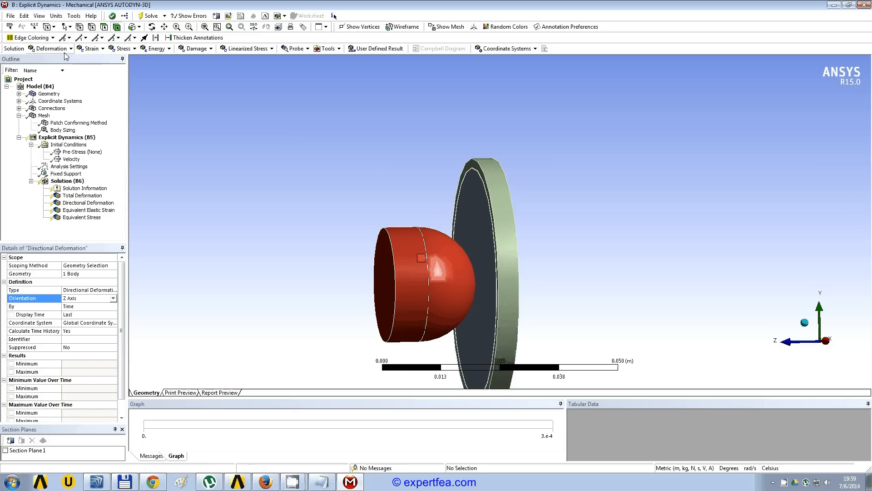
Add a Directional Velocity result scoped to the punch body and orient it along the Z Axis.
{"action": "left_click", "coordinate": [51, 49]}
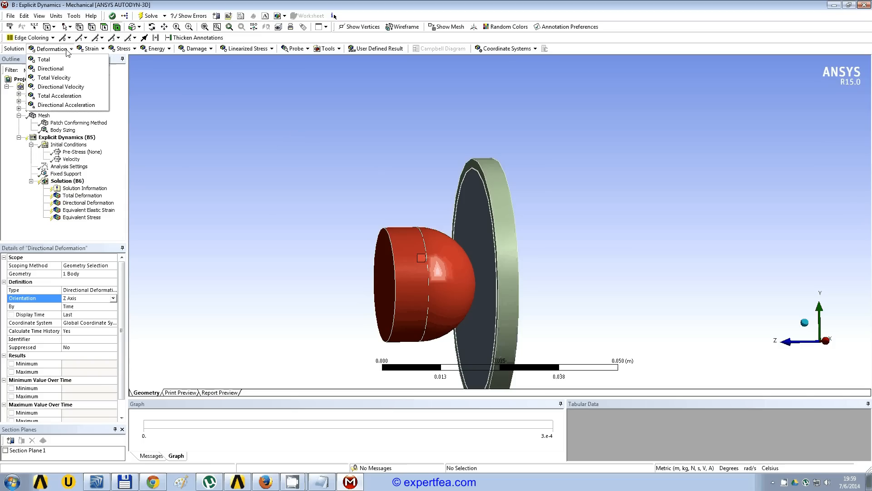
{"action": "left_click", "coordinate": [81, 87]}
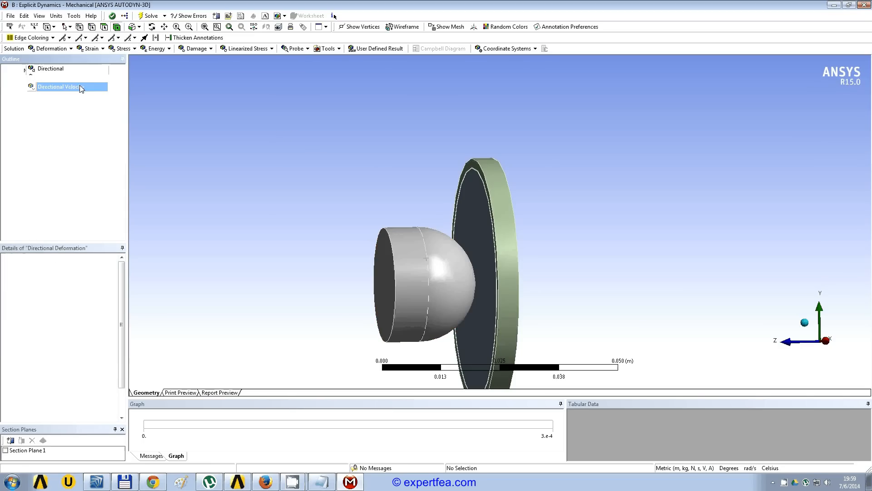
{"action": "left_click", "coordinate": [427, 284]}
{"action": "left_click", "coordinate": [73, 273]}
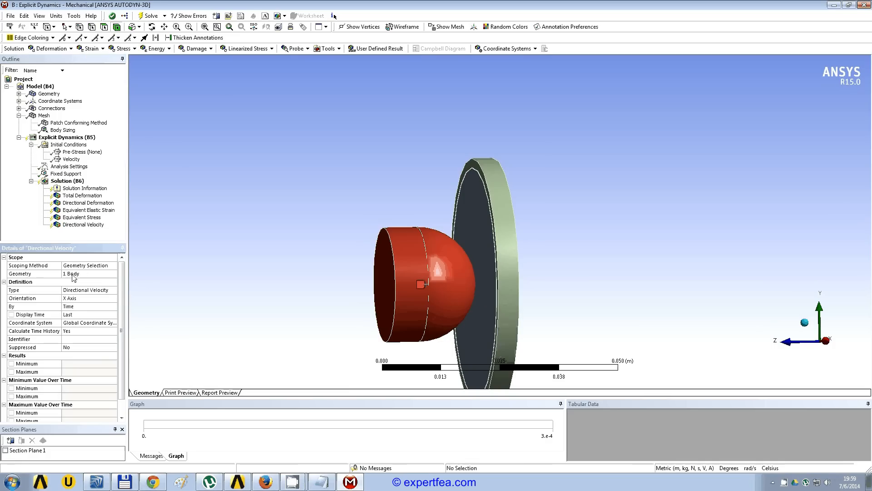
{"action": "left_click", "coordinate": [76, 299]}
{"action": "double_click", "coordinate": [76, 299]}
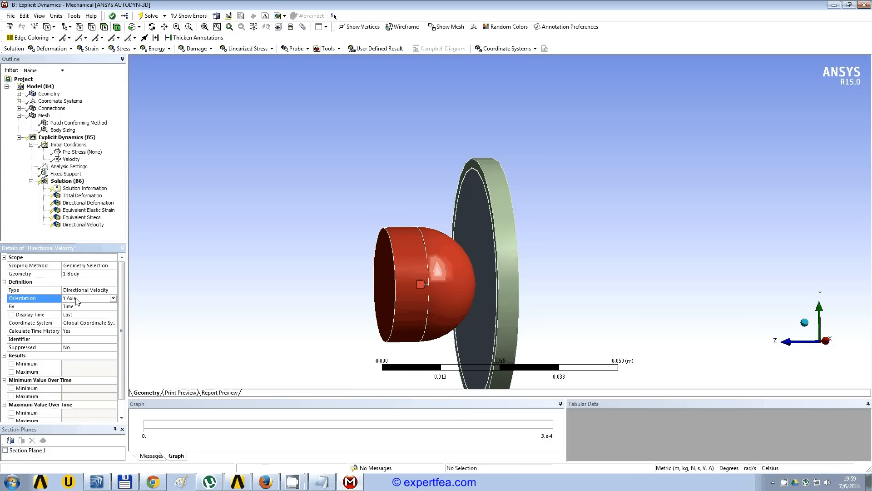
{"action": "left_click", "coordinate": [113, 298]}
{"action": "left_click", "coordinate": [91, 319]}
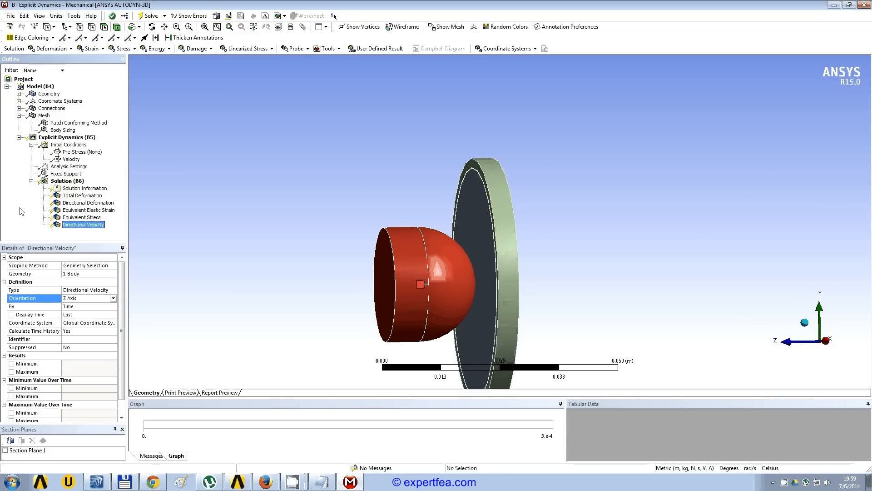
Save the project and start solving the Explicit Dynamics solution.
{"action": "left_click", "coordinate": [10, 16]}
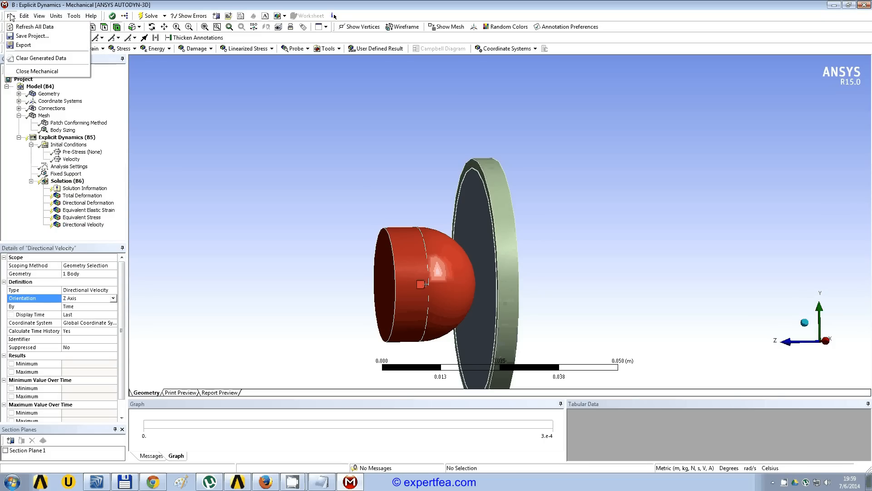
{"action": "left_click", "coordinate": [35, 38]}
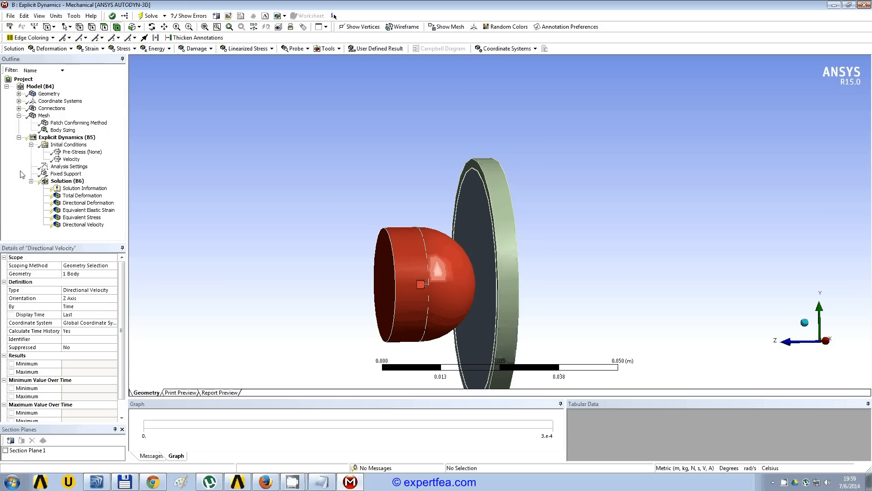
{"action": "right_click", "coordinate": [61, 181]}
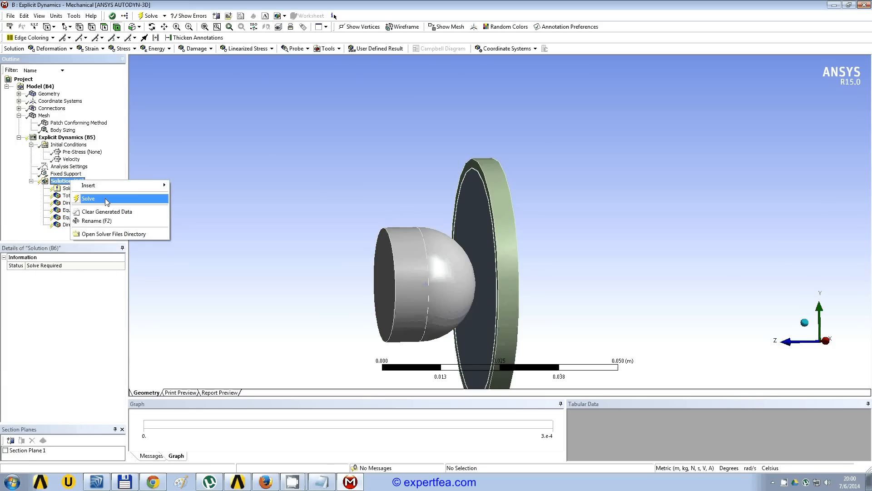
{"action": "left_click", "coordinate": [107, 201]}
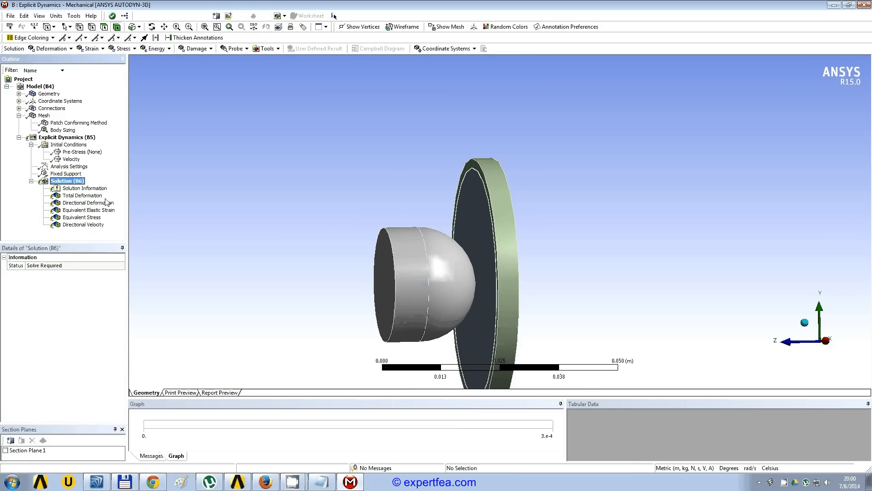
Examine the solver output in Solution Information during the solve, widen the details pane and display the Energy Conservation graph.
{"action": "left_click", "coordinate": [91, 189]}
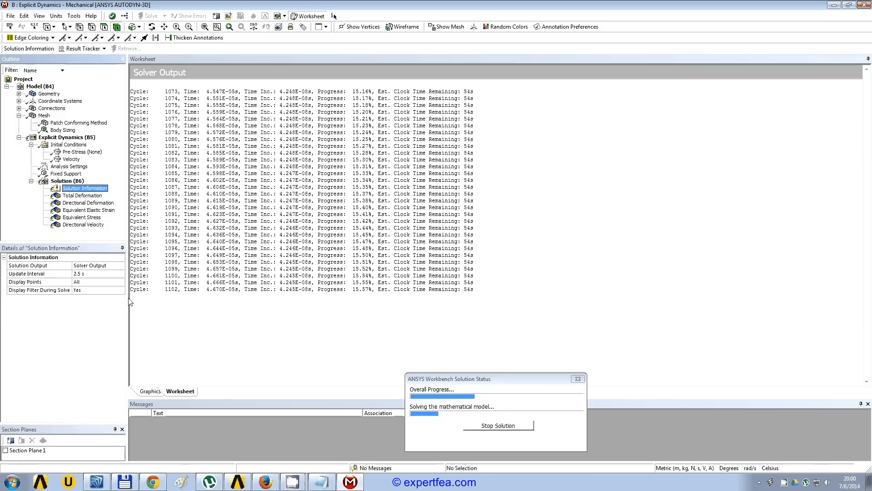
{"action": "left_click_drag", "start_coordinate": [130, 298], "coordinate": [144, 296]}
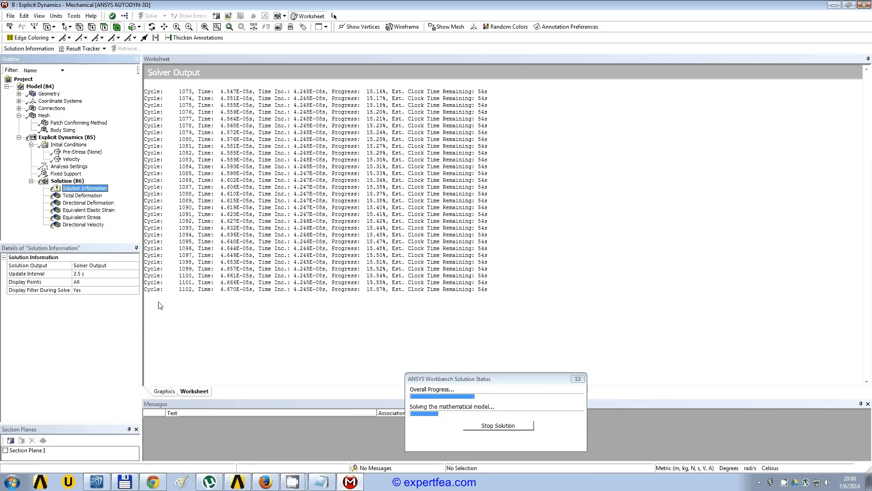
{"action": "left_click", "coordinate": [136, 268]}
{"action": "left_click", "coordinate": [135, 266]}
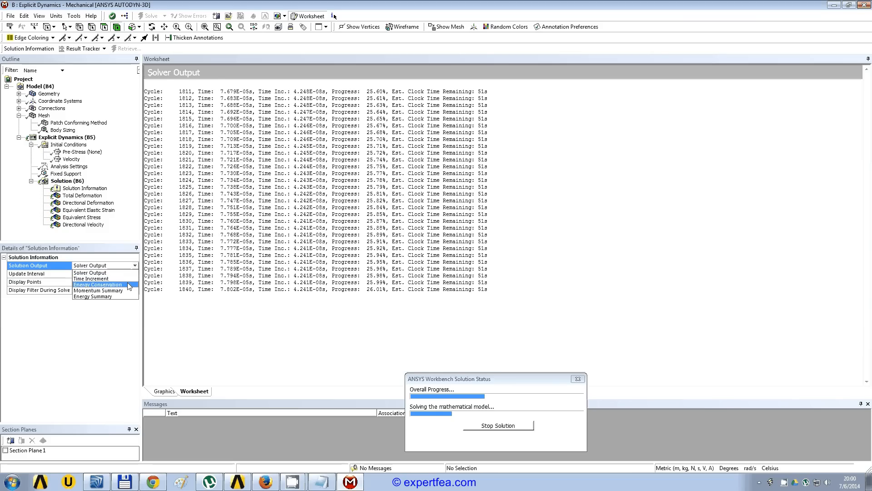
{"action": "left_click", "coordinate": [104, 284]}
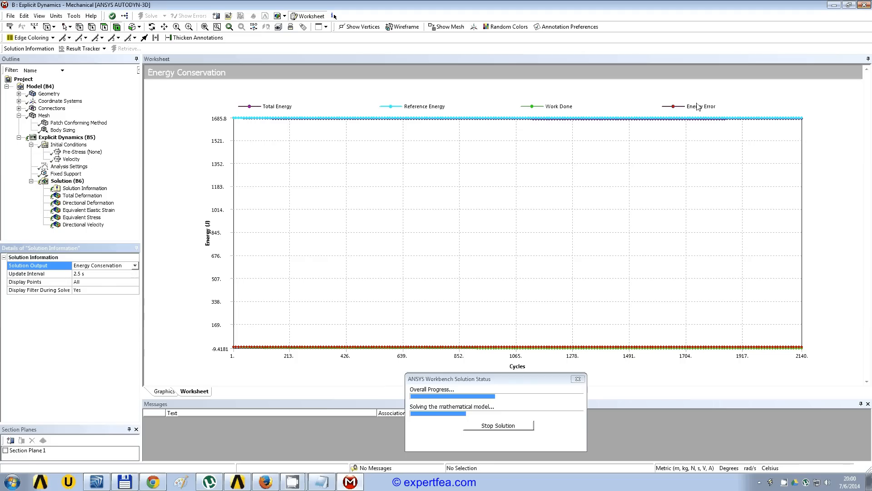
{"action": "left_click", "coordinate": [723, 110]}
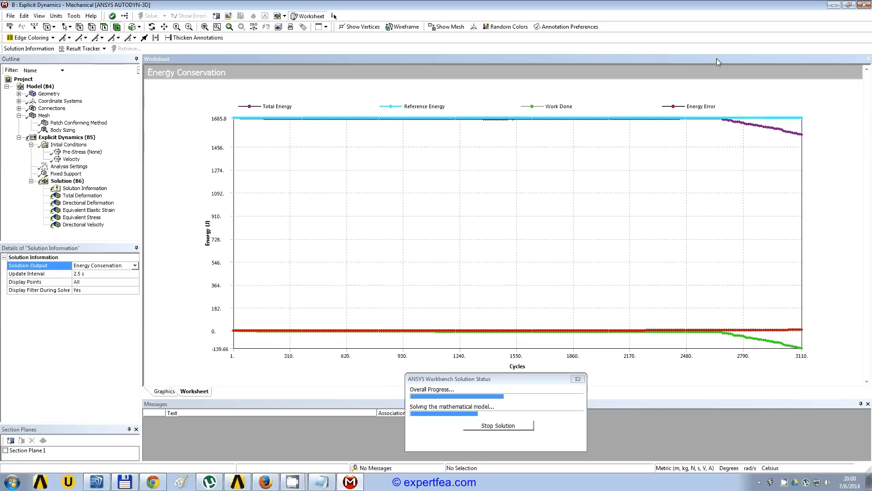
Check the Maximum Energy Error in Analysis Settings and return the Solution Information display to Solver Output.
{"action": "left_click", "coordinate": [60, 167]}
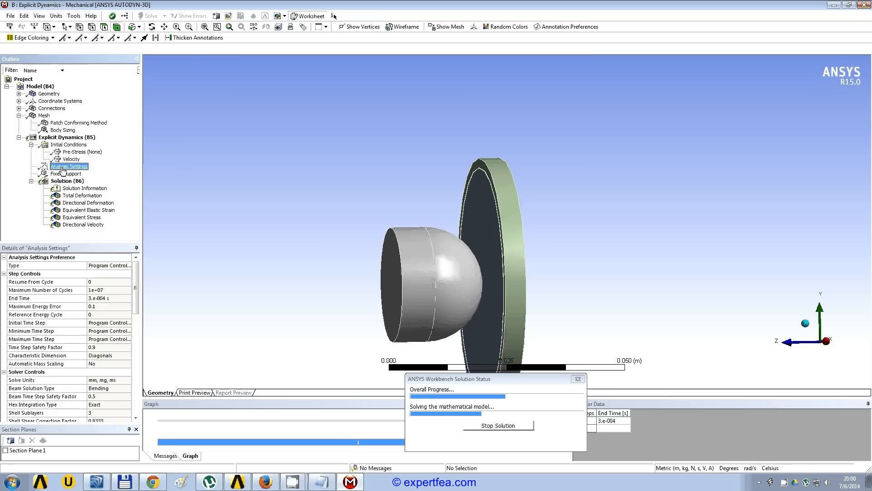
{"action": "left_click", "coordinate": [51, 308]}
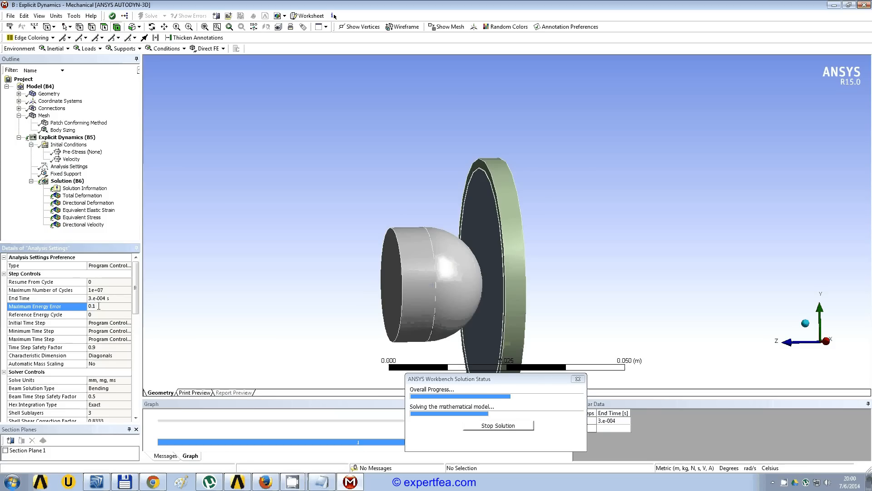
{"action": "left_click", "coordinate": [85, 189]}
{"action": "left_click", "coordinate": [137, 266]}
{"action": "left_click", "coordinate": [136, 266]}
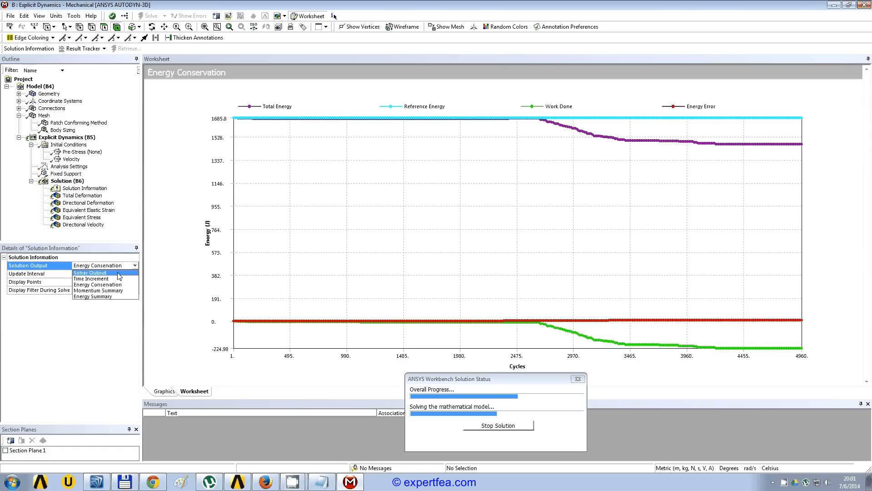
{"action": "left_click", "coordinate": [119, 274]}
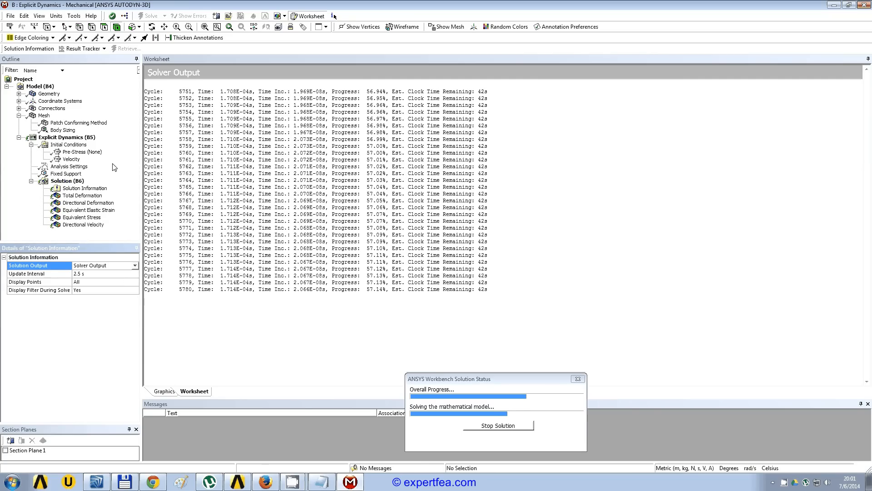
Check the piece's material assignment under Geometry, the solver progress and the mesh statistics while the solution runs.
{"action": "left_click", "coordinate": [19, 94]}
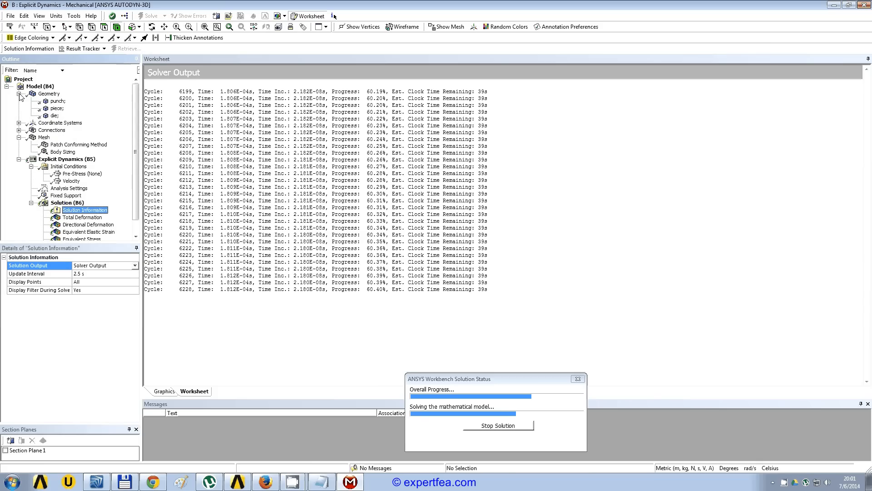
{"action": "left_click", "coordinate": [56, 108]}
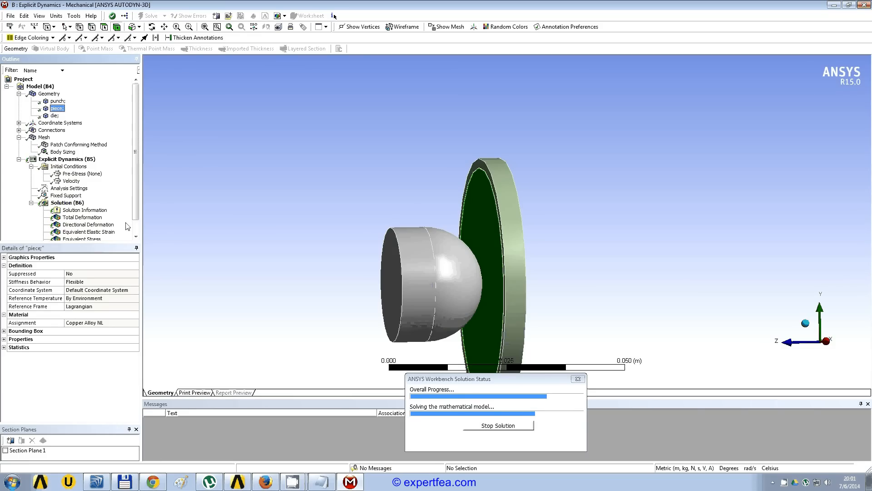
{"action": "left_click", "coordinate": [91, 211]}
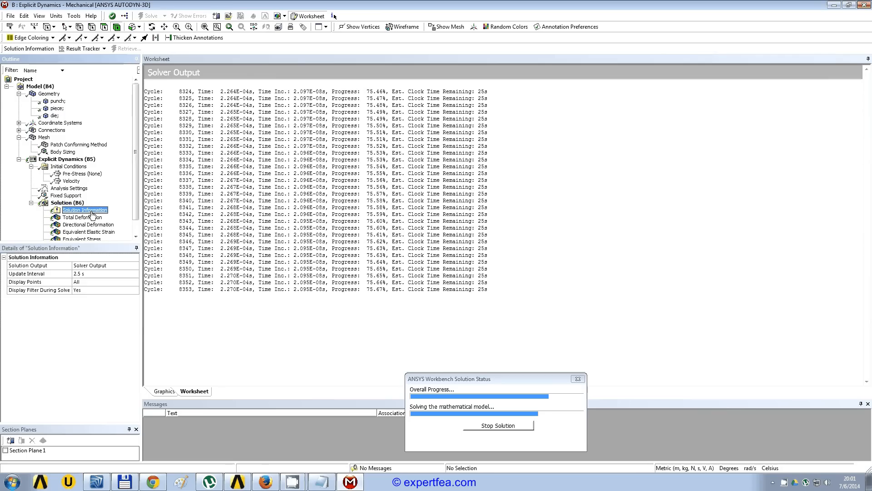
{"action": "left_click", "coordinate": [44, 138]}
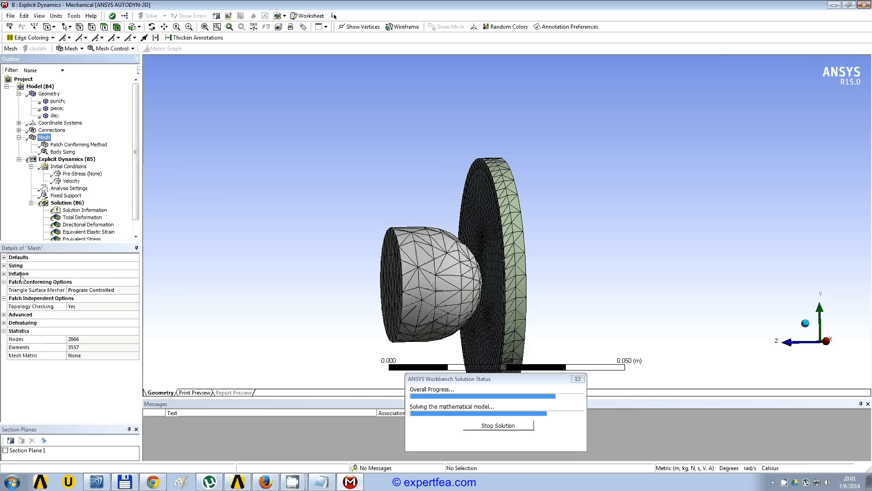
Examine the mesh's node and element counts in its statistics and look over the meshed punch and piece while the solution runs.
{"action": "left_click", "coordinate": [87, 339]}
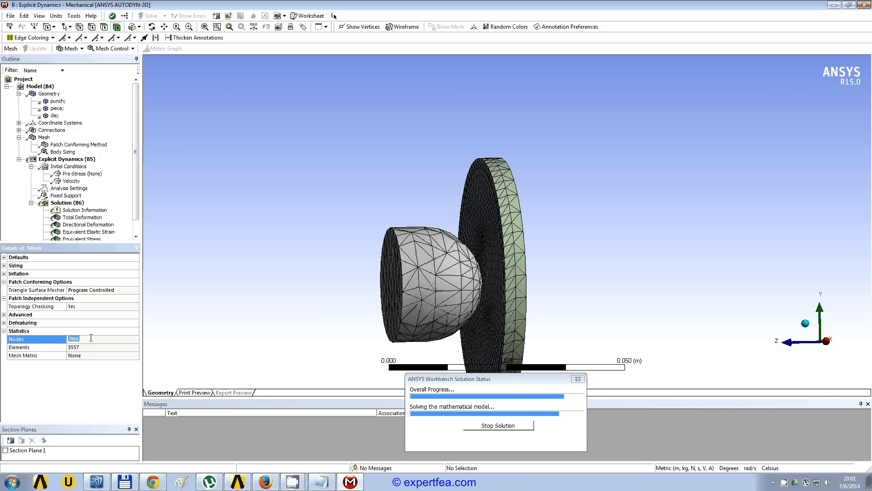
{"action": "left_click", "coordinate": [86, 349]}
{"action": "left_click", "coordinate": [85, 339]}
{"action": "left_click", "coordinate": [85, 339]}
{"action": "left_click", "coordinate": [86, 348]}
{"action": "left_click", "coordinate": [84, 339]}
{"action": "middle_click_drag", "start_coordinate": [276, 168], "coordinate": [454, 272]}
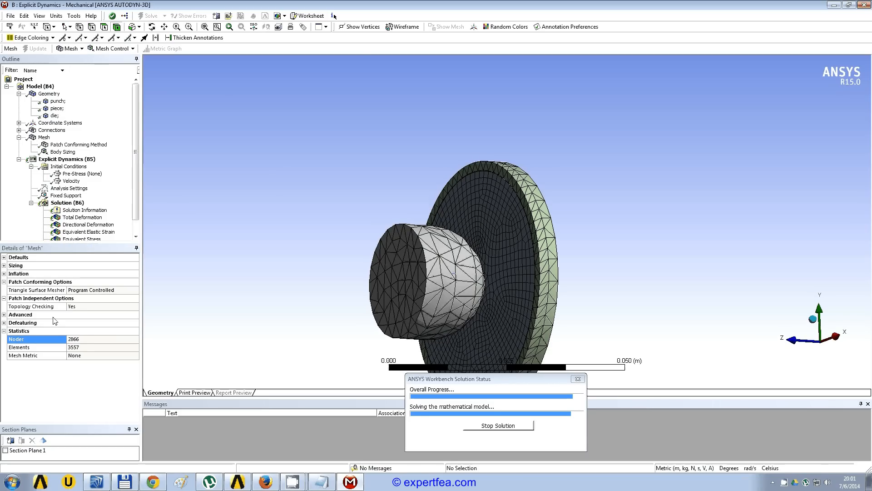
{"action": "left_click", "coordinate": [81, 340]}
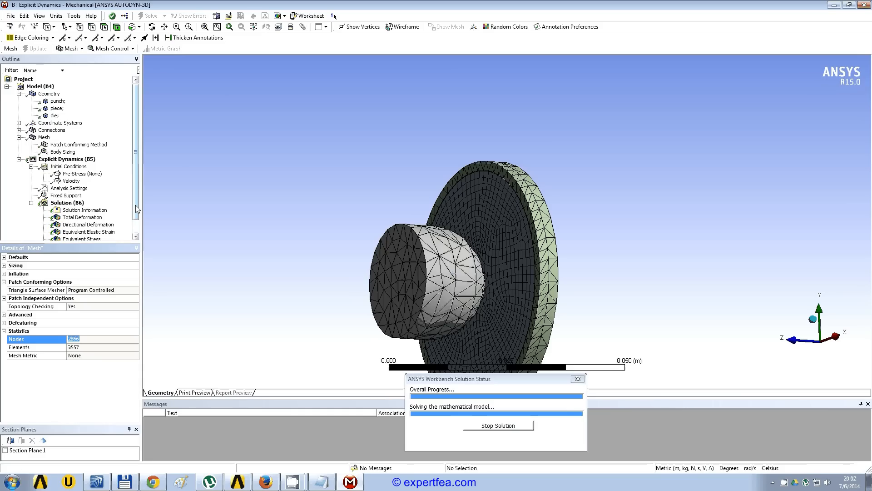
Display the Total Deformation result and fit the deformed assembly in a side view along the Y axis.
{"action": "scroll", "coordinate": [137, 209], "scroll_direction": "down", "scroll_amount": 1}
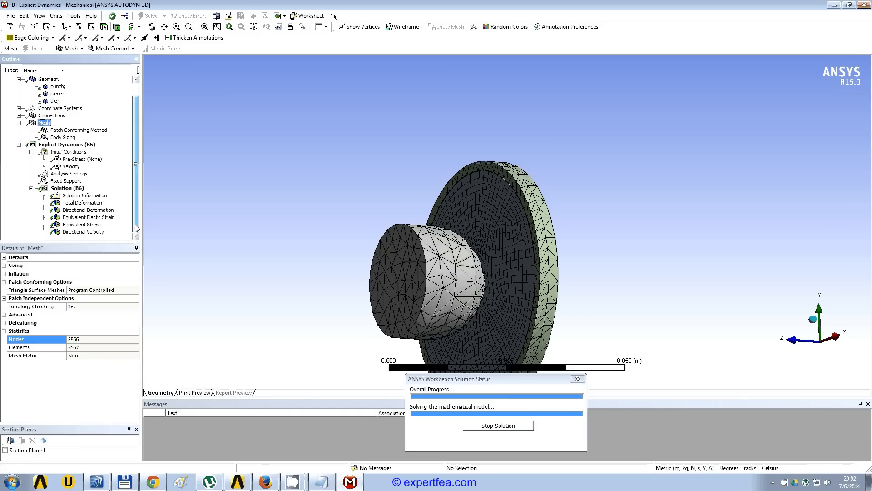
{"action": "left_click", "coordinate": [89, 196]}
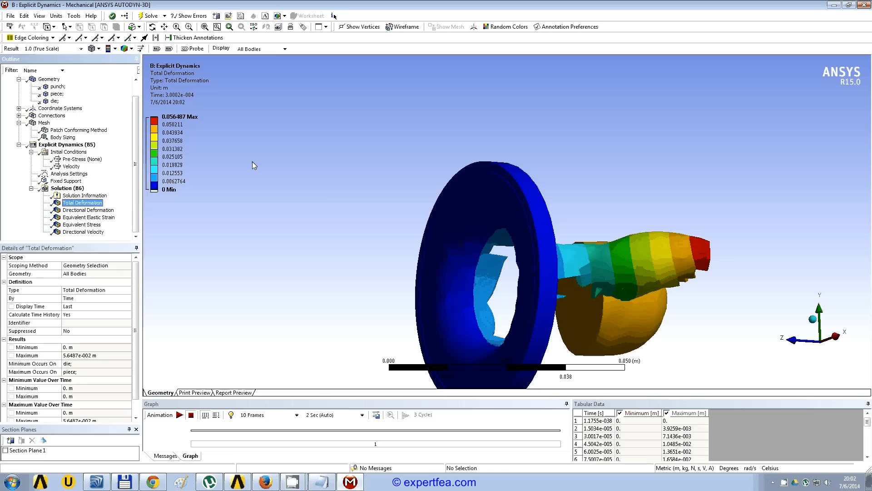
{"action": "mouse_move", "coordinate": [514, 200]}
{"action": "middle_mouse_down"}
{"action": "mouse_move", "coordinate": [486, 179]}
{"action": "mouse_move", "coordinate": [514, 186]}
{"action": "middle_mouse_up"}
{"action": "left_click", "coordinate": [820, 313]}
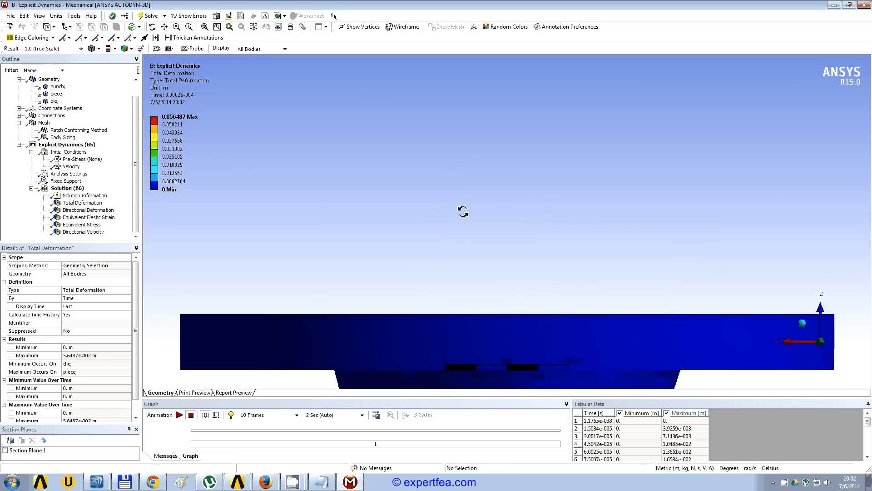
{"action": "left_click", "coordinate": [205, 27]}
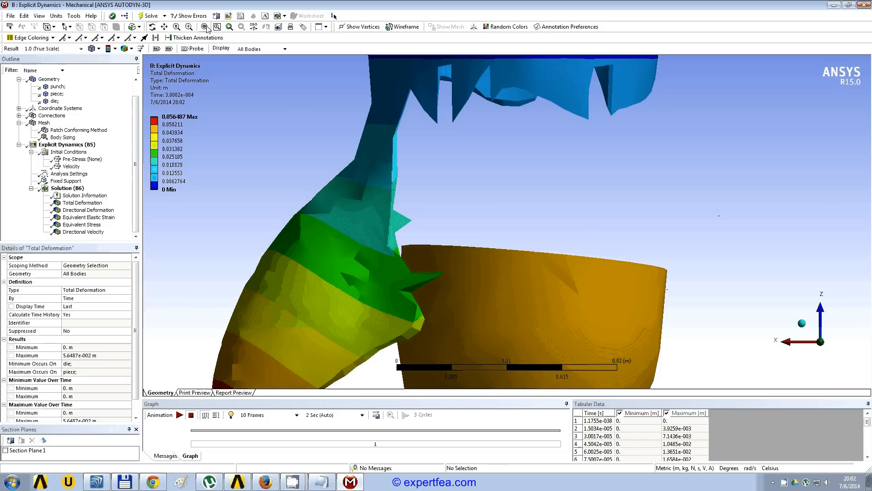
{"action": "middle_click_drag", "start_coordinate": [492, 231], "coordinate": [471, 213]}
{"action": "scroll", "coordinate": [472, 214], "scroll_direction": "down", "scroll_amount": 5}
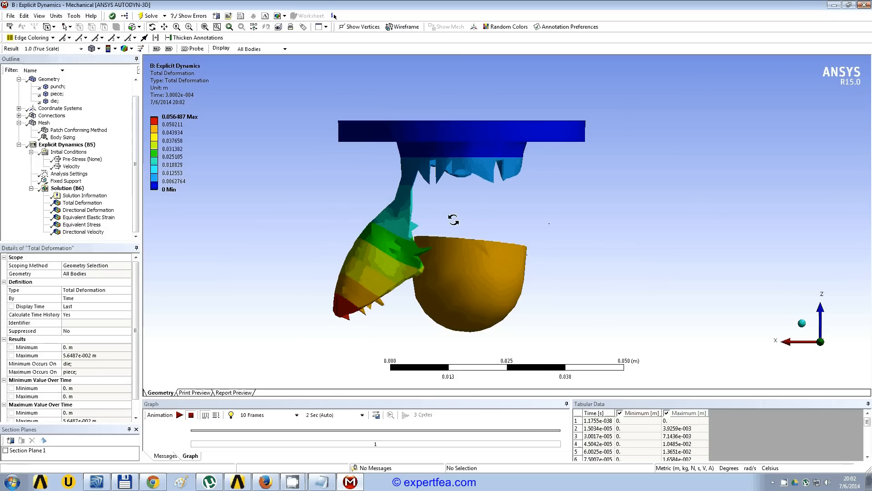
Examine the torn piece, the punch and the die in the Total Deformation result from the side and obliquely from above.
{"action": "mouse_move", "coordinate": [453, 218]}
{"action": "middle_mouse_down", "text": "ctrl"}
{"action": "mouse_move", "coordinate": [446, 215]}
{"action": "mouse_move", "coordinate": [469, 218]}
{"action": "middle_mouse_up", "text": "ctrl"}
{"action": "scroll", "coordinate": [477, 203], "scroll_direction": "up", "scroll_amount": 2}
{"action": "scroll", "coordinate": [477, 204], "scroll_direction": "down", "scroll_amount": 2}
{"action": "scroll", "coordinate": [477, 204], "scroll_direction": "up", "scroll_amount": 1}
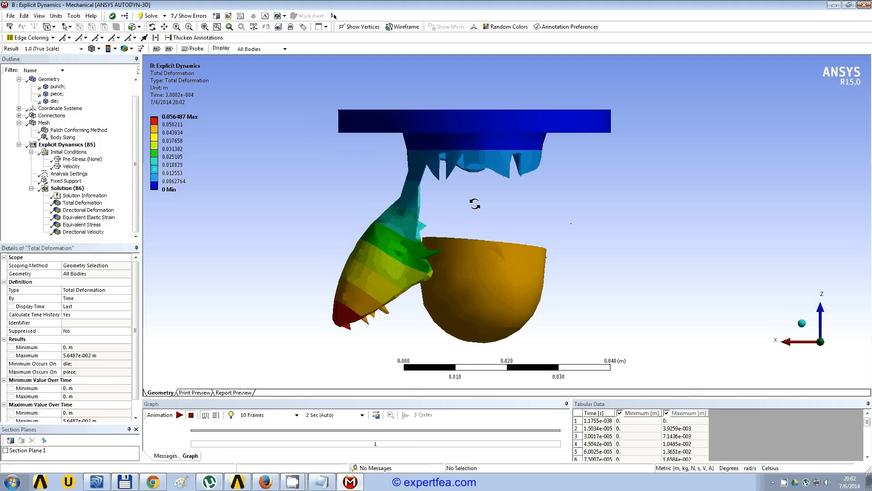
{"action": "mouse_move", "coordinate": [475, 206]}
{"action": "middle_mouse_down", "text": "ctrl"}
{"action": "mouse_move", "coordinate": [524, 211]}
{"action": "mouse_move", "coordinate": [371, 222]}
{"action": "mouse_move", "coordinate": [567, 208]}
{"action": "mouse_move", "coordinate": [401, 206]}
{"action": "mouse_move", "coordinate": [462, 209]}
{"action": "middle_mouse_up", "text": "ctrl"}
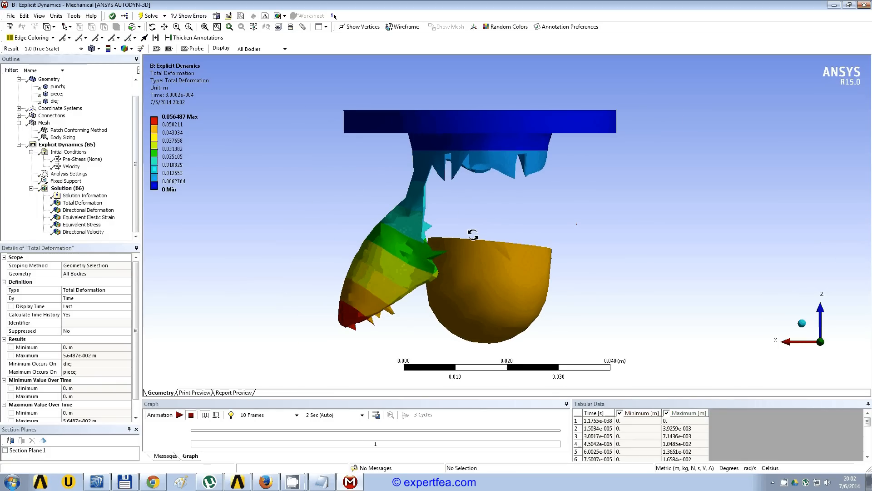
{"action": "scroll", "coordinate": [473, 235], "scroll_direction": "up", "scroll_amount": 2}
{"action": "scroll", "coordinate": [473, 234], "scroll_direction": "down", "scroll_amount": 3}
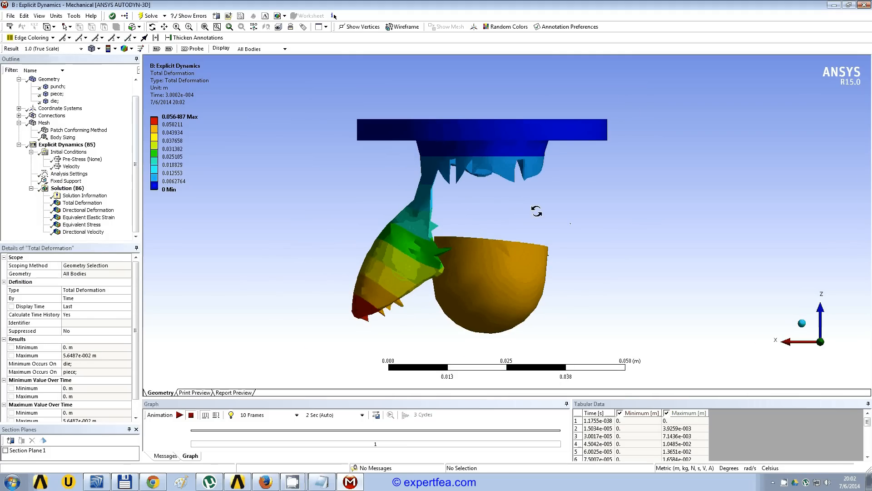
{"action": "left_click_drag", "start_coordinate": [536, 211], "coordinate": [455, 228]}
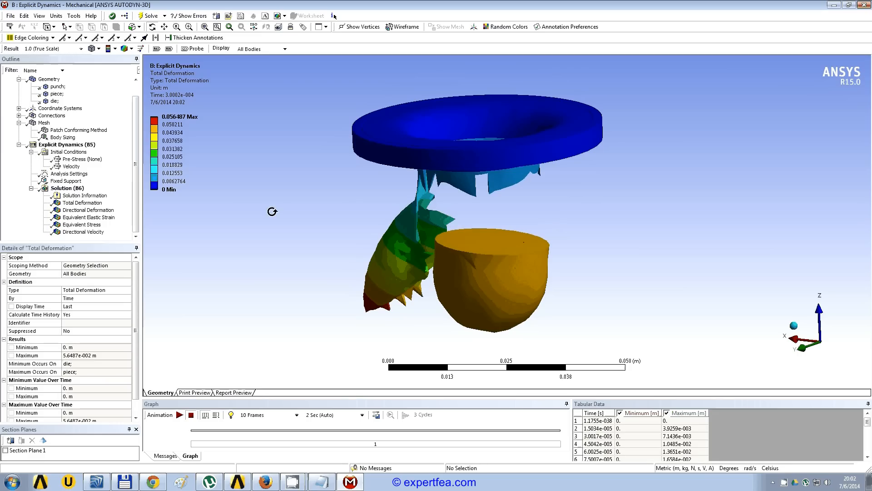
Set the result animation to 50 frames over 5 seconds and play it for Total Deformation.
{"action": "left_click", "coordinate": [260, 416]}
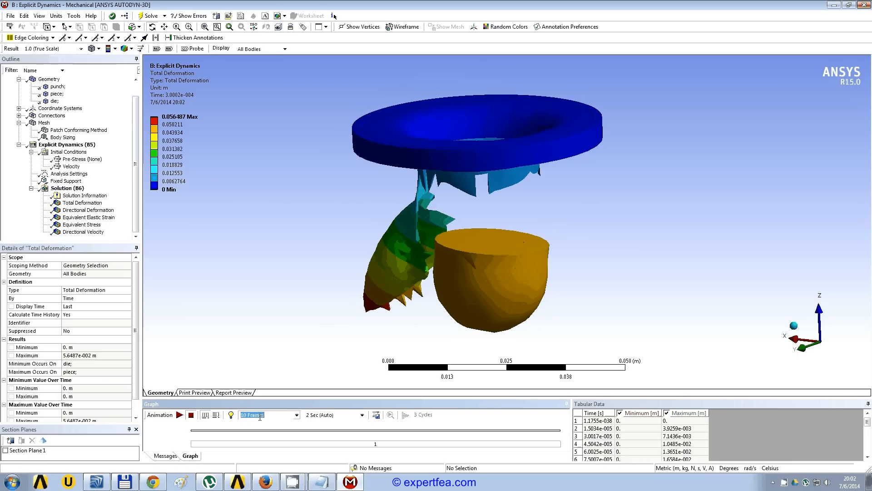
{"action": "type", "text": "50"}
{"action": "key", "text": "Tab"}
{"action": "type", "text": "5"}
{"action": "left_click", "coordinate": [180, 415]}
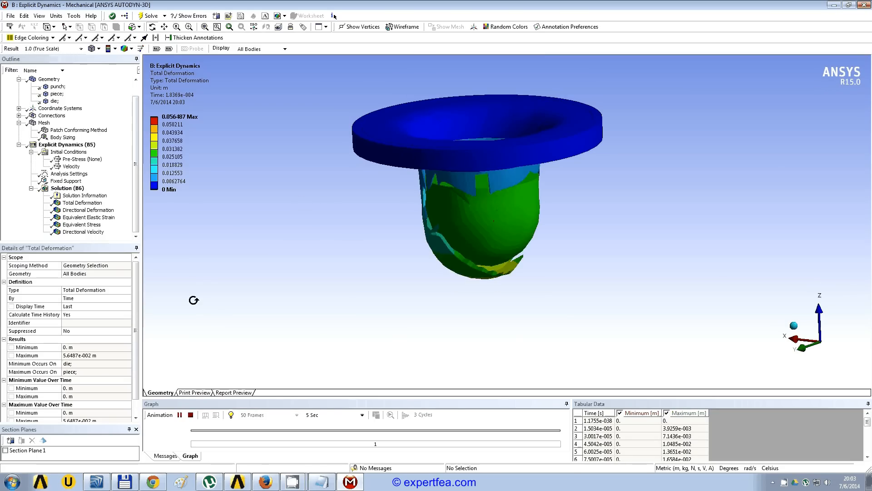
Switch the unit system to Metric (mm, kg, N, s, mV, mA).
{"action": "left_click", "coordinate": [56, 15]}
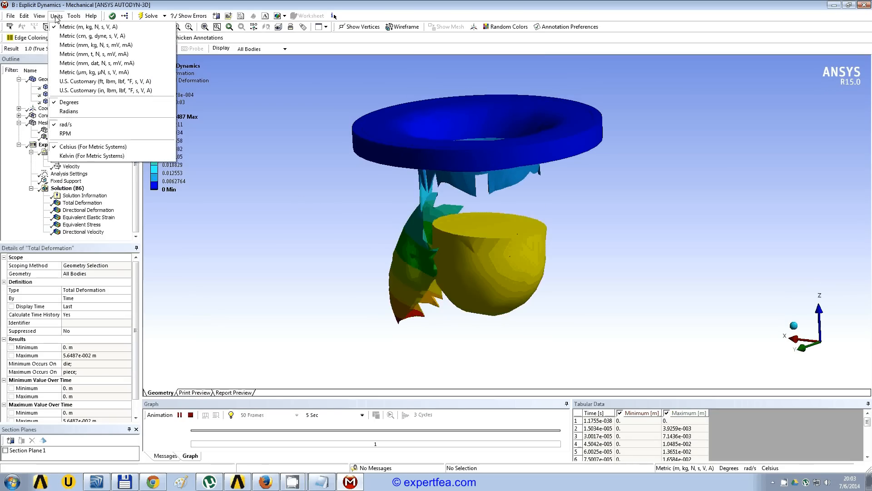
{"action": "left_click", "coordinate": [56, 45]}
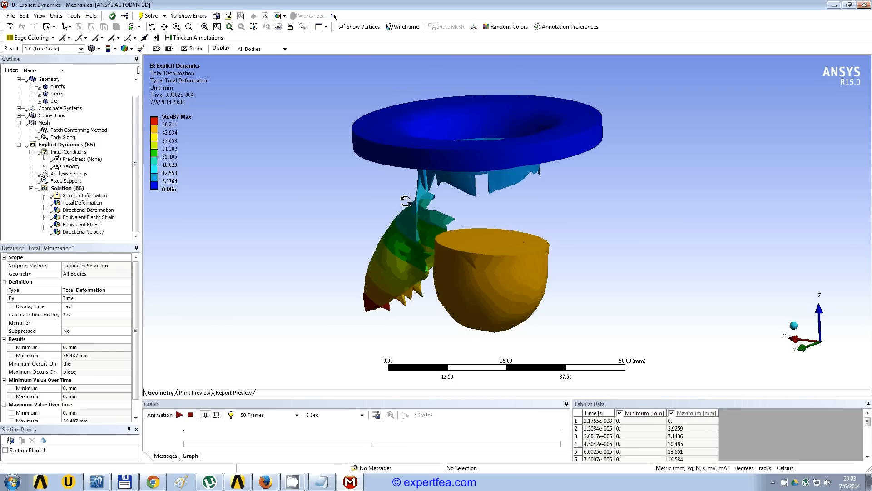
{"action": "mouse_move", "coordinate": [403, 199]}
{"action": "middle_mouse_down"}
{"action": "mouse_move", "coordinate": [385, 186]}
{"action": "mouse_move", "coordinate": [390, 194]}
{"action": "middle_mouse_up"}
Display the punch's Z-axis Directional Deformation result, play its animation and stop it.
{"action": "left_click", "coordinate": [90, 210]}
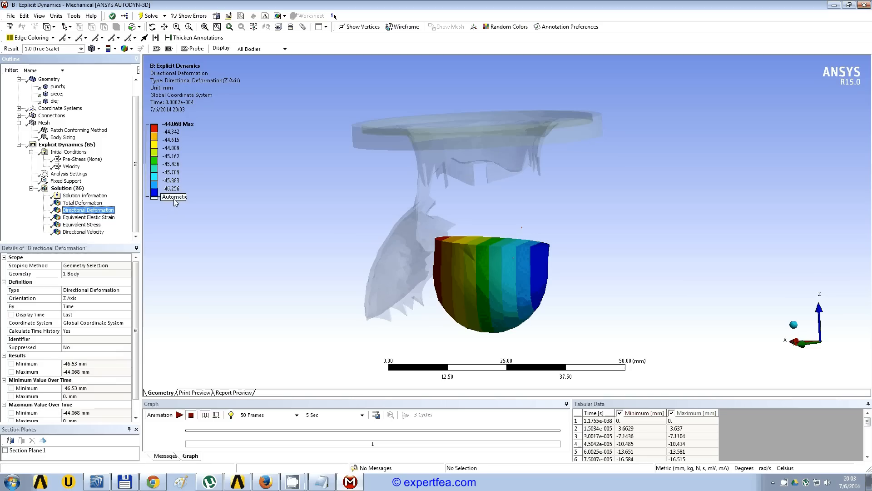
{"action": "left_click", "coordinate": [190, 415]}
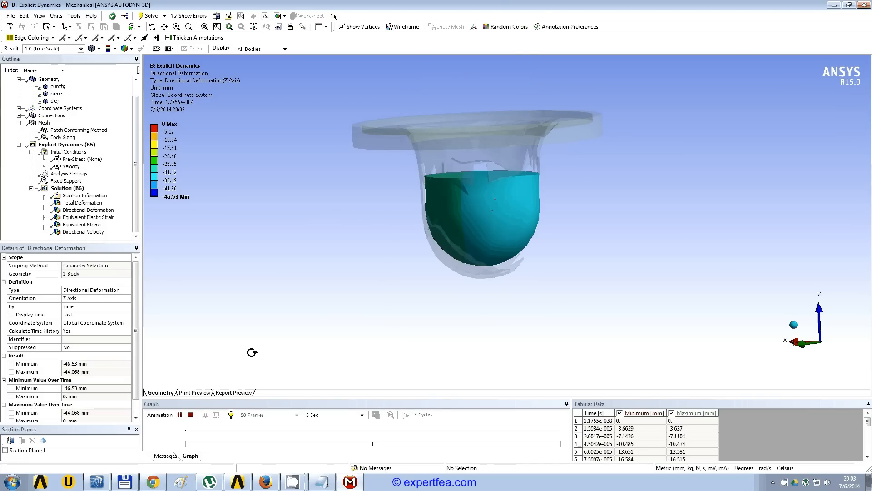
{"action": "left_click", "coordinate": [190, 415]}
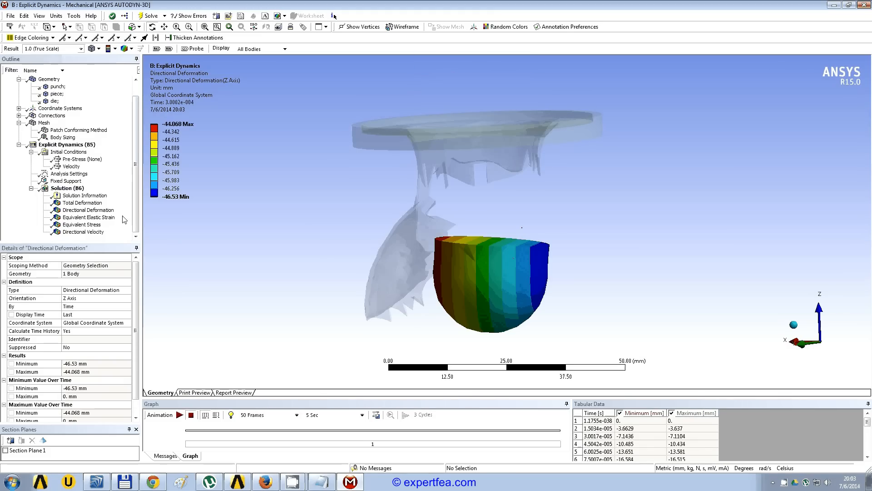
Clear the generated data of the Equivalent Elastic Strain and Equivalent Stress results together.
{"action": "left_click", "coordinate": [104, 218]}
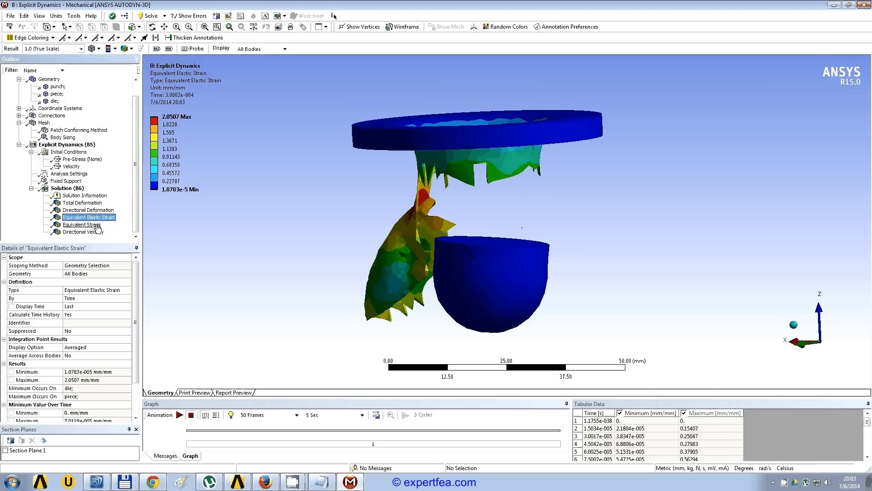
{"action": "left_click", "coordinate": [82, 224], "text": "ctrl"}
{"action": "right_click", "coordinate": [98, 227]}
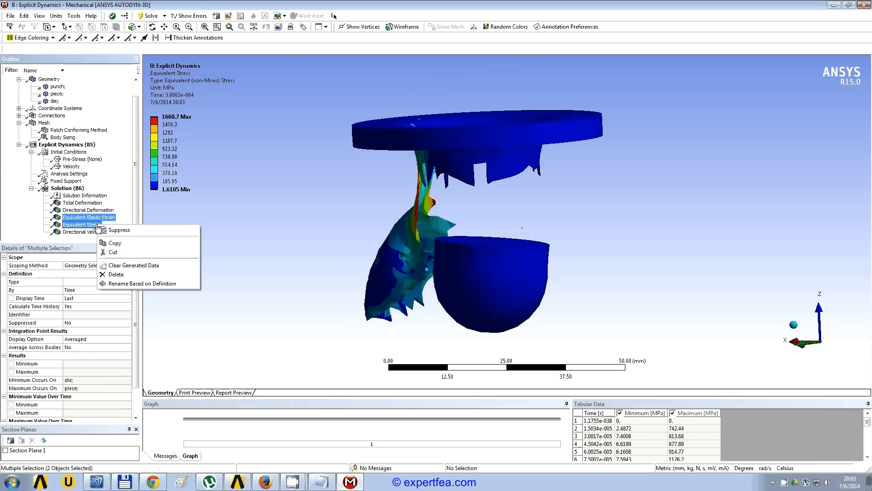
{"action": "left_click", "coordinate": [175, 269]}
{"action": "left_click", "coordinate": [423, 271]}
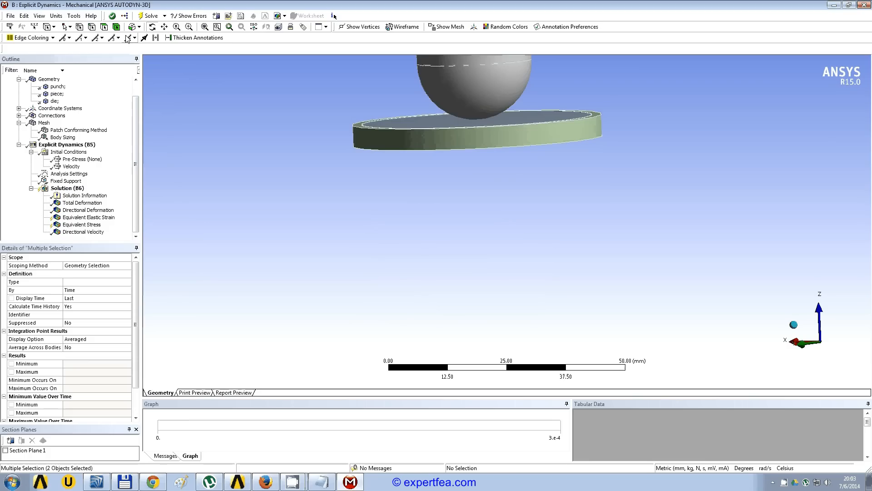
Scope the Equivalent Elastic Strain and Equivalent Stress results to the piece body only and evaluate all results.
{"action": "left_click", "coordinate": [448, 121]}
{"action": "middle_click_drag", "start_coordinate": [450, 123], "coordinate": [463, 255]}
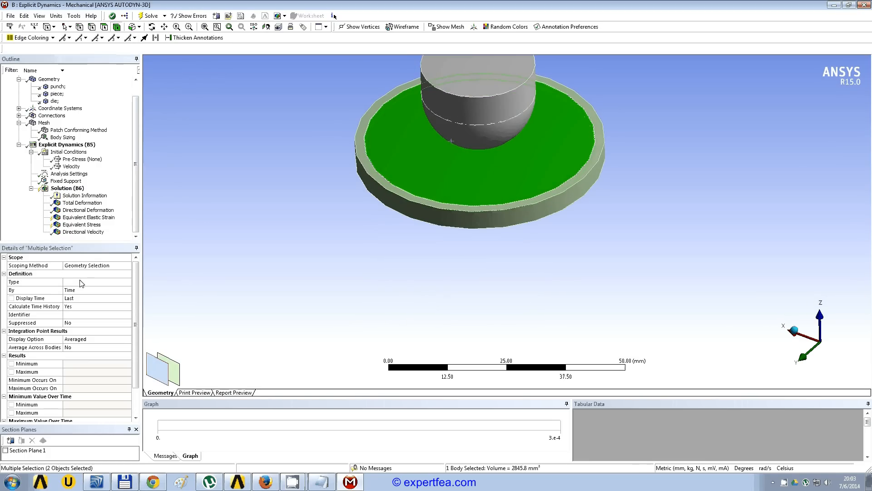
{"action": "left_click", "coordinate": [81, 217]}
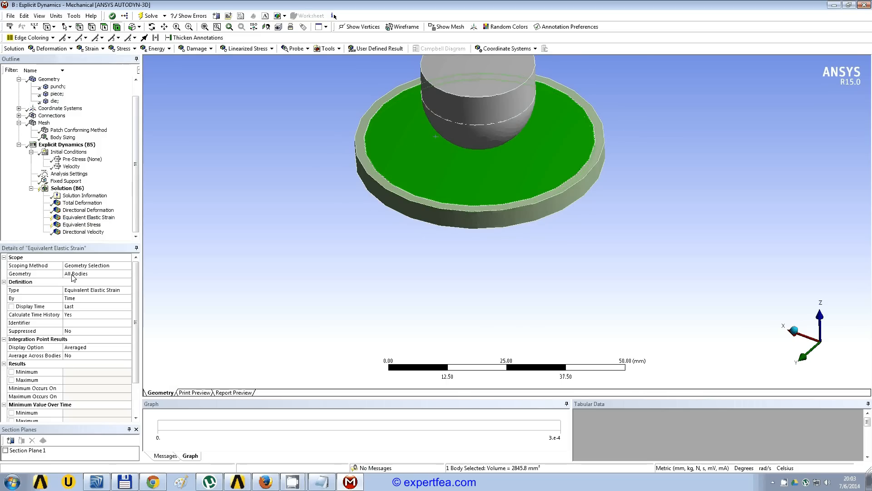
{"action": "left_click", "coordinate": [82, 224]}
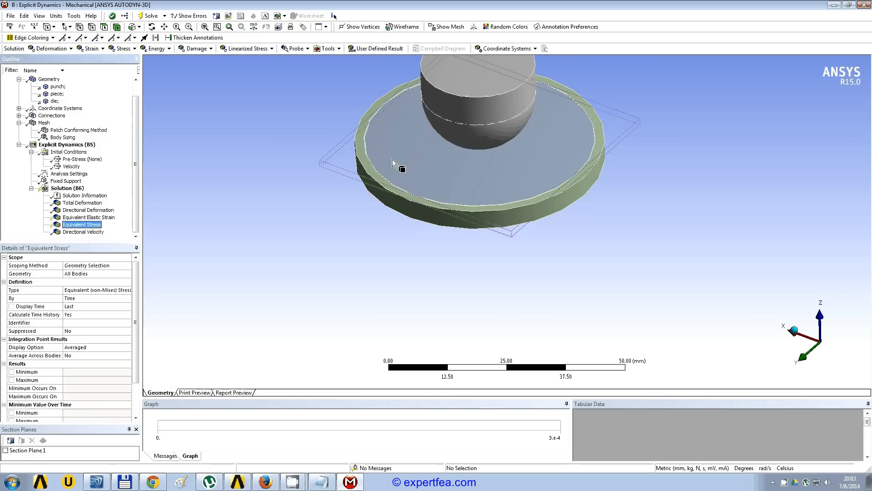
{"action": "left_click", "coordinate": [391, 159]}
{"action": "left_click", "coordinate": [78, 273]}
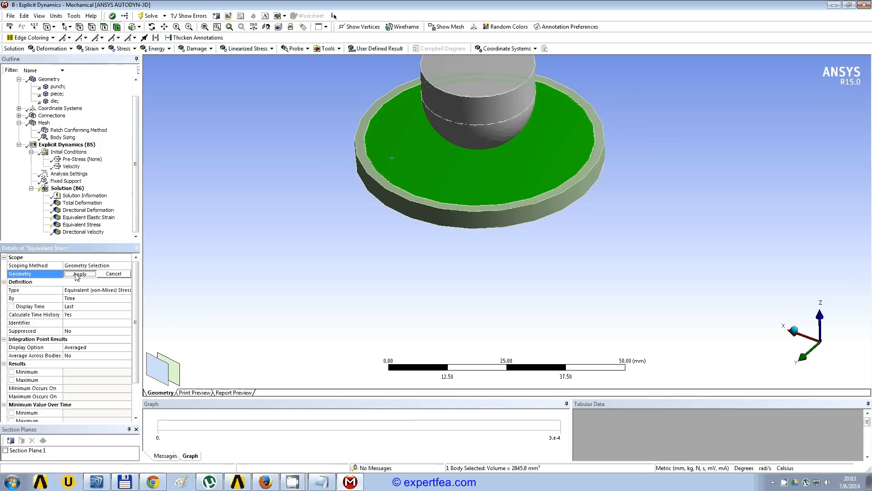
{"action": "left_click", "coordinate": [78, 274]}
{"action": "right_click", "coordinate": [82, 188]}
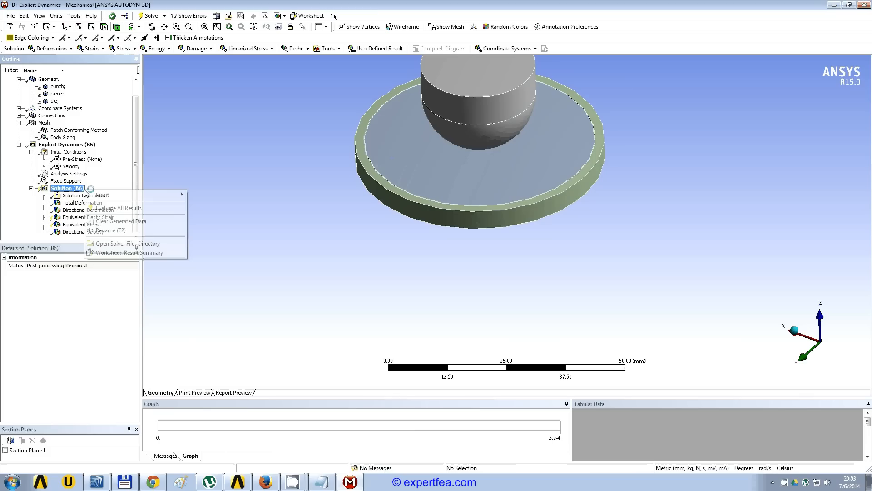
{"action": "left_click", "coordinate": [174, 209]}
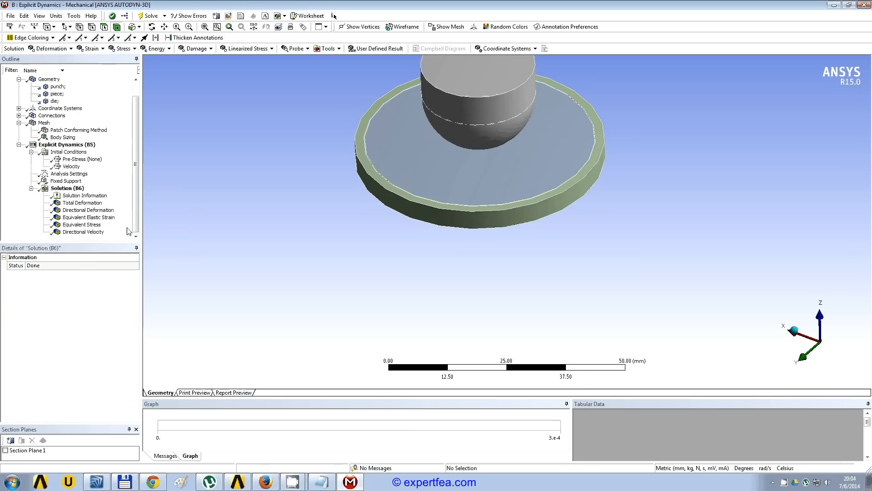
Display the piece's Equivalent Elastic Strain result from the side, play its animation and stop it.
{"action": "left_click", "coordinate": [104, 219]}
{"action": "middle_click_drag", "start_coordinate": [409, 245], "coordinate": [504, 231]}
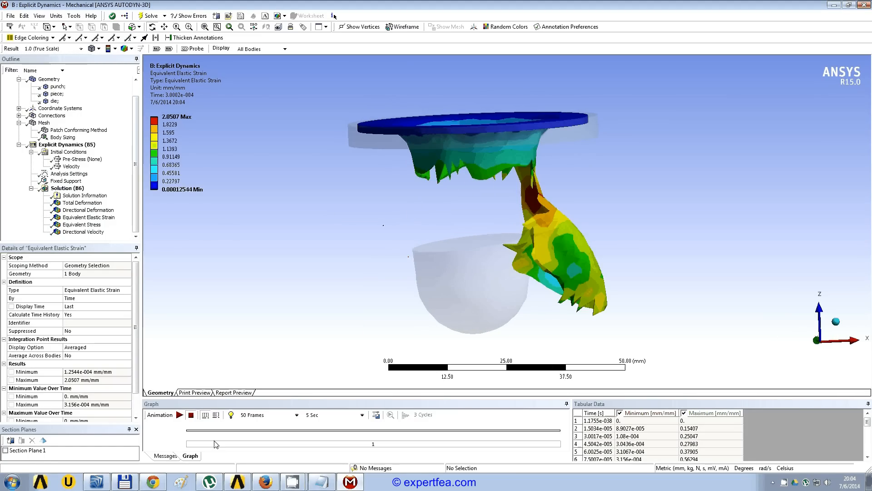
{"action": "left_click", "coordinate": [180, 415]}
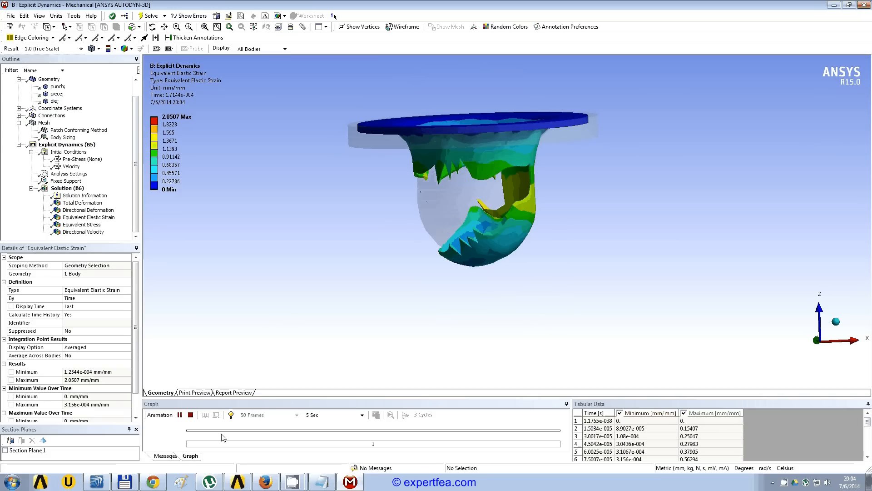
{"action": "left_click", "coordinate": [191, 415]}
Display the piece's Equivalent Stress result, play its animation while viewing it from another side, and stop it.
{"action": "left_click", "coordinate": [82, 225]}
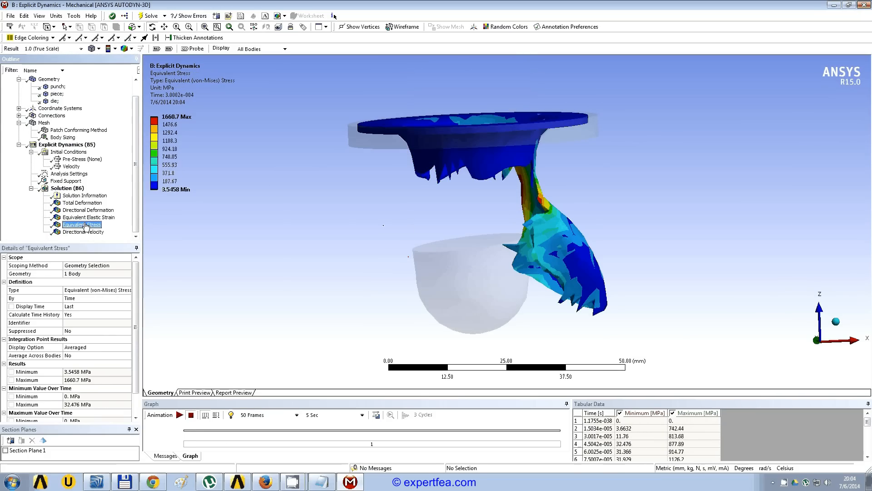
{"action": "left_click", "coordinate": [179, 415]}
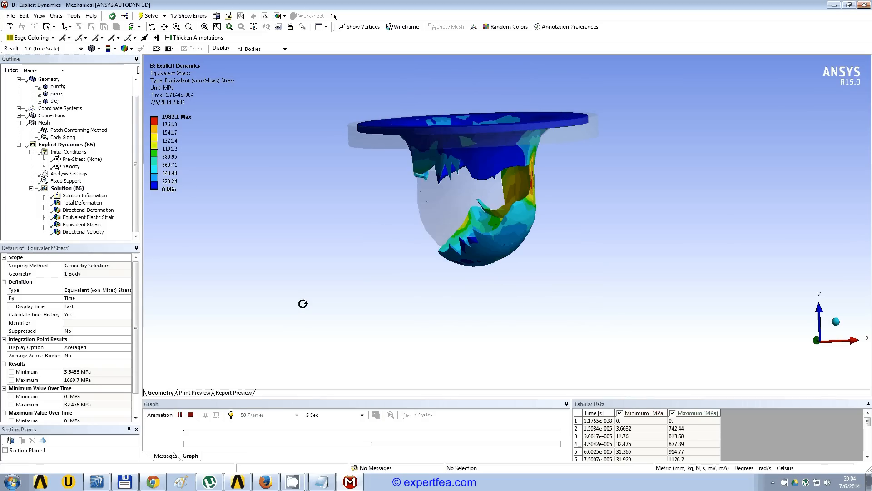
{"action": "left_click_drag", "start_coordinate": [563, 264], "coordinate": [458, 265]}
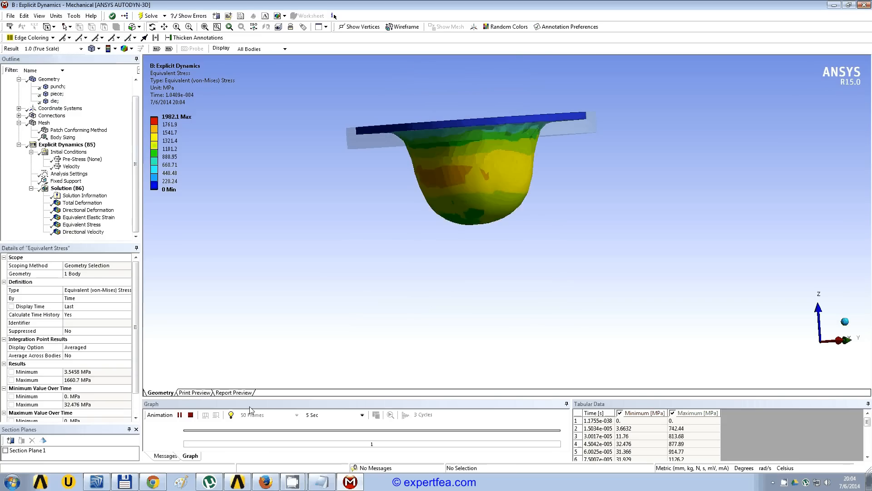
{"action": "left_click", "coordinate": [191, 415]}
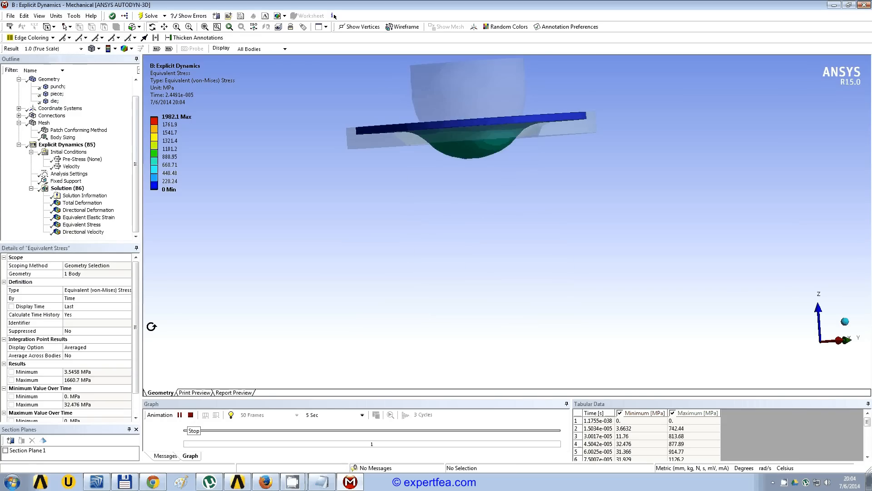
Display the Directional Velocity result and change the unit system to Metric (m, kg, N, s, V, A).
{"action": "left_click", "coordinate": [84, 232]}
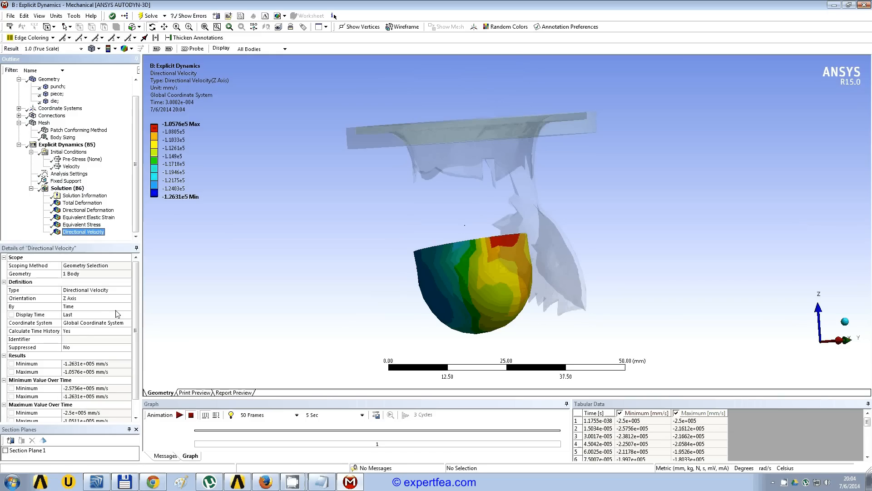
{"action": "left_click", "coordinate": [55, 17]}
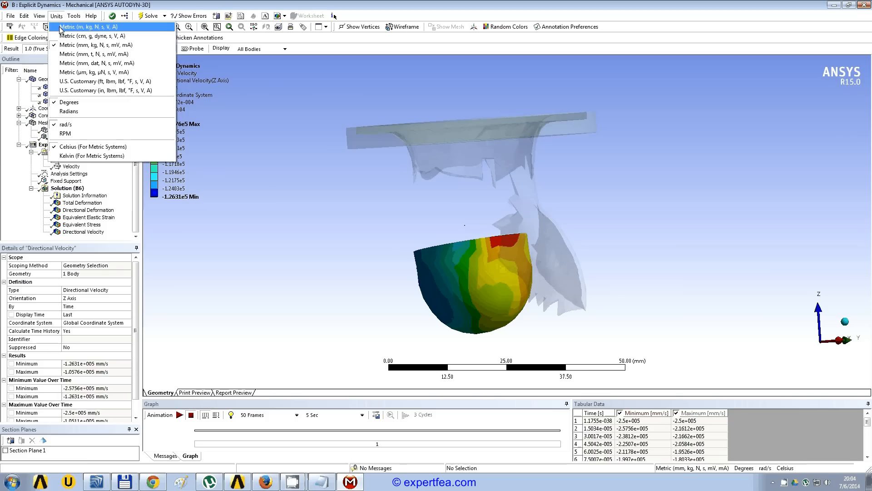
{"action": "left_click", "coordinate": [62, 27]}
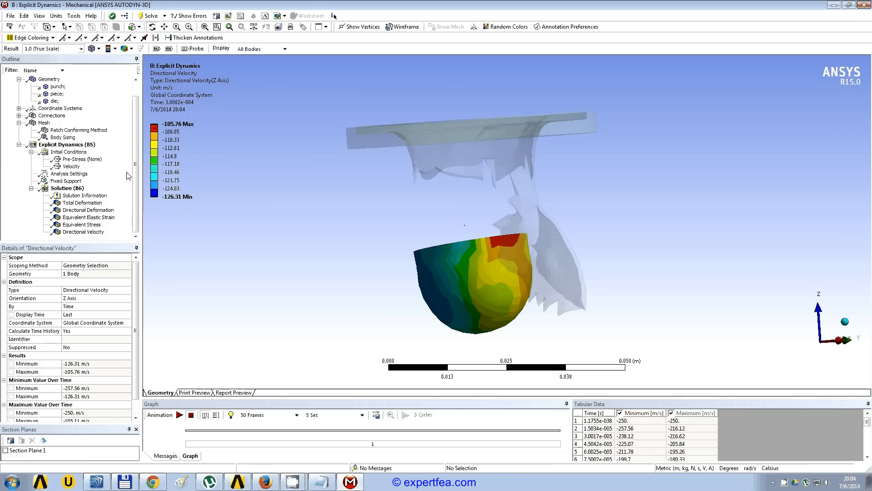
Play the Directional Velocity animation with an enlarged graph area, examine the velocity curves and table down to the last time point, and stop it.
{"action": "left_click", "coordinate": [180, 416]}
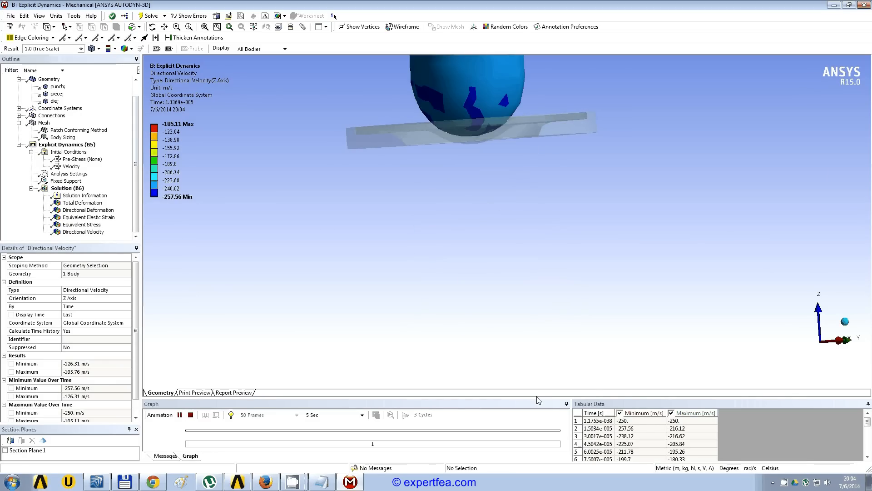
{"action": "left_click_drag", "start_coordinate": [536, 398], "coordinate": [525, 309]}
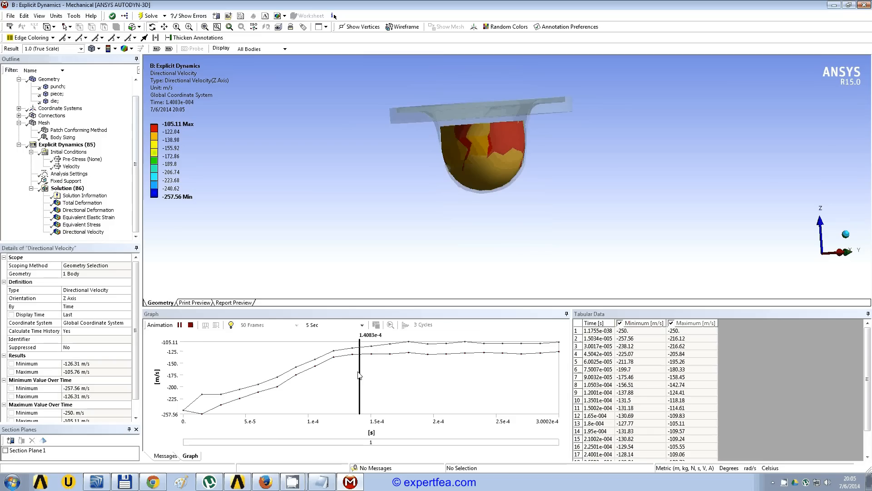
{"action": "left_click", "coordinate": [335, 361]}
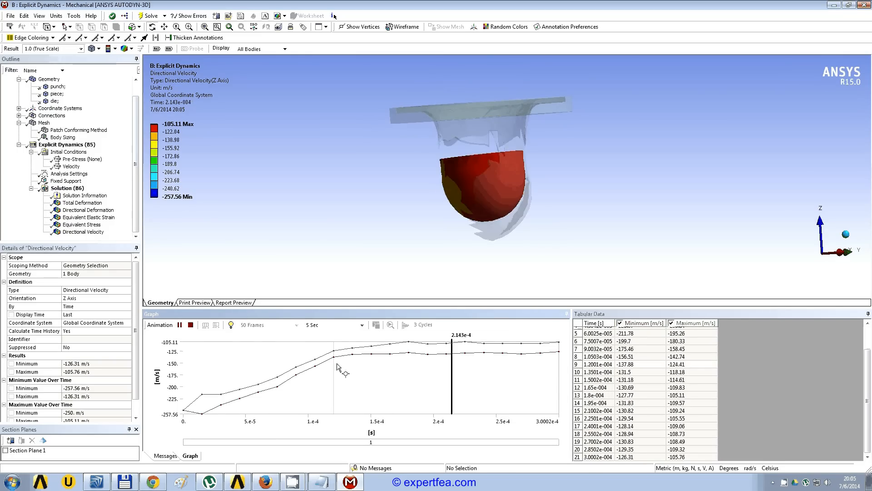
{"action": "left_click_drag", "start_coordinate": [479, 138], "coordinate": [487, 164]}
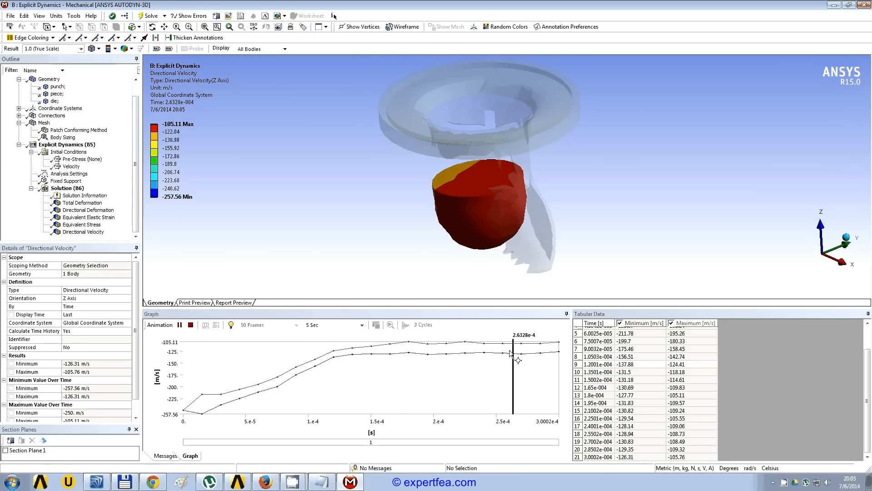
{"action": "left_click_drag", "start_coordinate": [867, 361], "coordinate": [868, 338]}
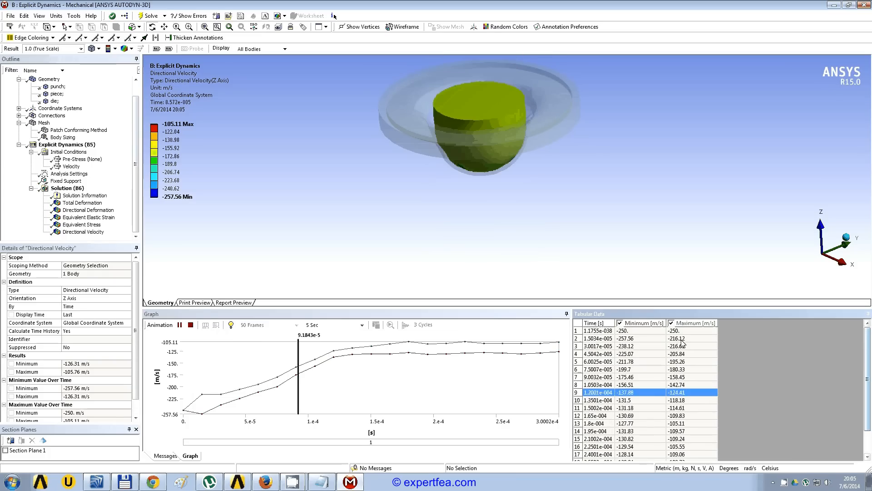
{"action": "scroll", "coordinate": [704, 443], "scroll_direction": "down", "scroll_amount": 2}
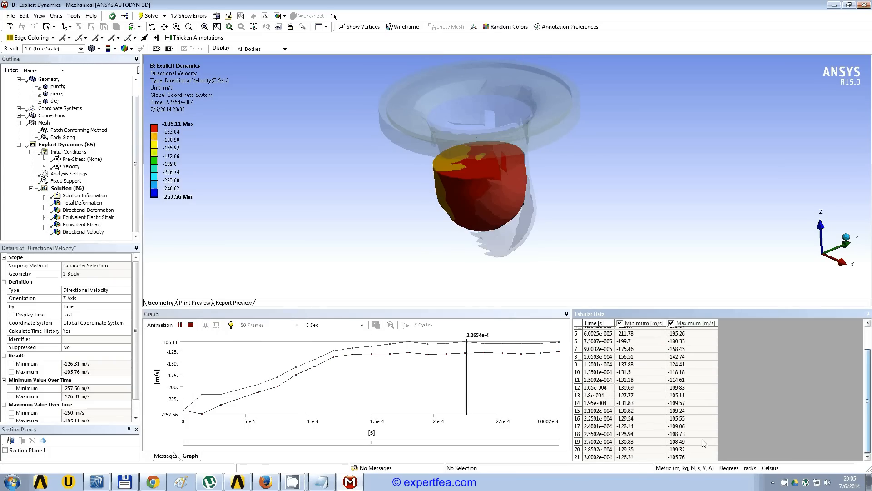
{"action": "left_click", "coordinate": [687, 457]}
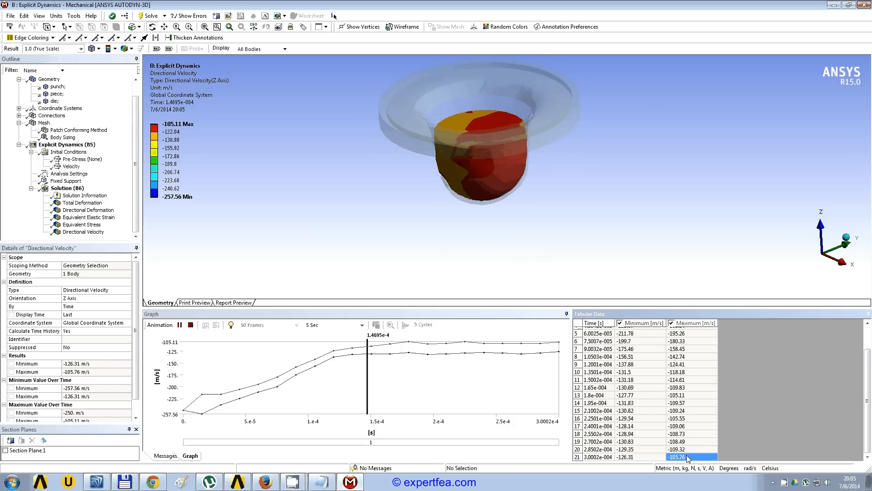
{"action": "left_click", "coordinate": [191, 325]}
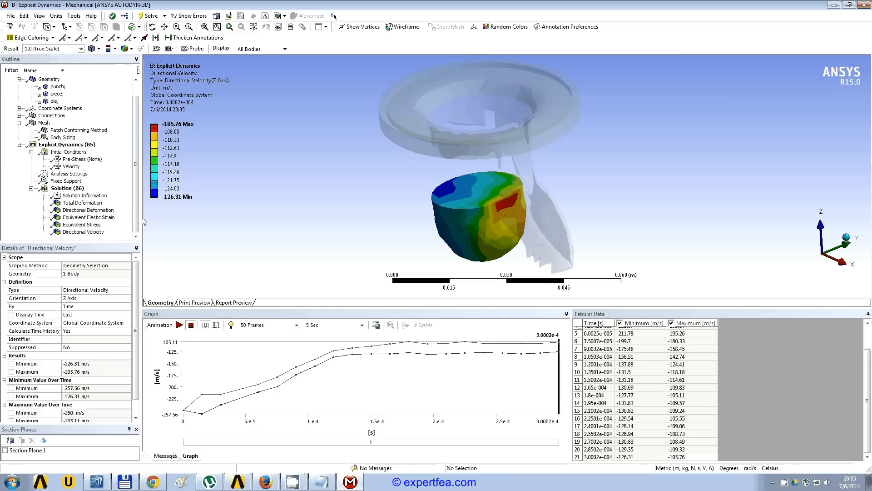
Change the material assignment of the piece body to Aluminum Alloy NL.
{"action": "scroll", "coordinate": [137, 200], "scroll_direction": "up", "scroll_amount": 1}
{"action": "left_click", "coordinate": [58, 108]}
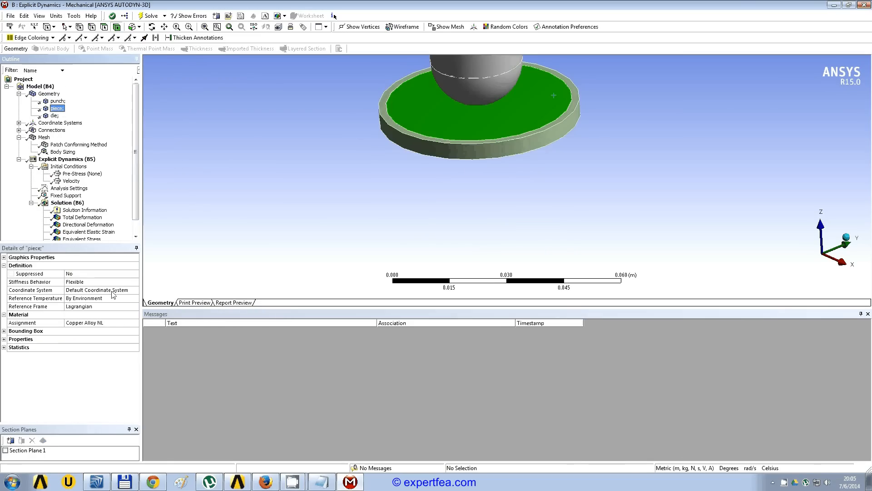
{"action": "left_click", "coordinate": [135, 323]}
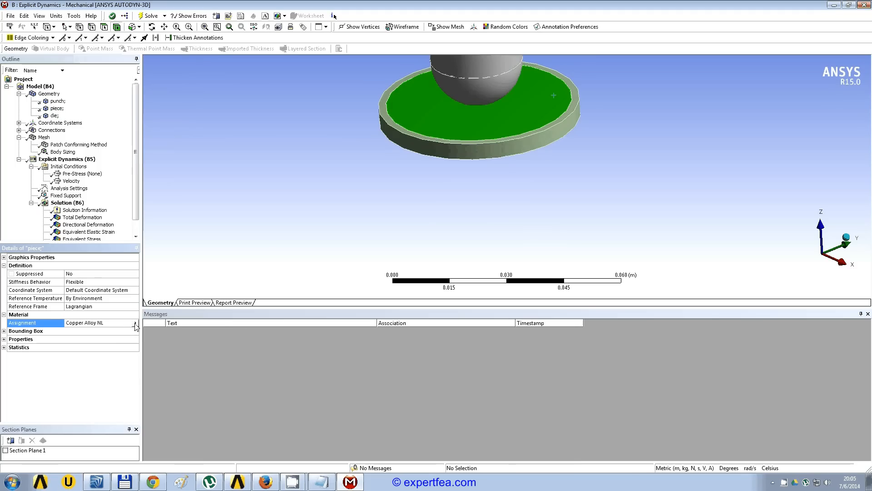
{"action": "left_click", "coordinate": [136, 323]}
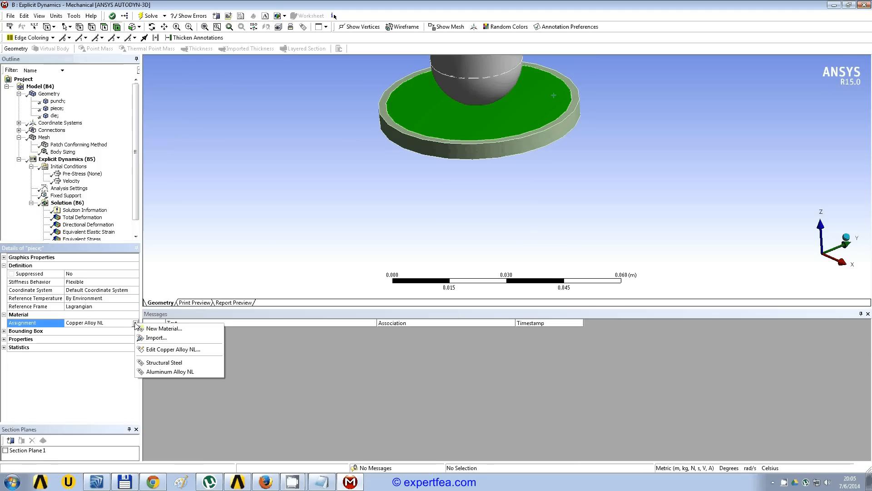
{"action": "left_click", "coordinate": [165, 370]}
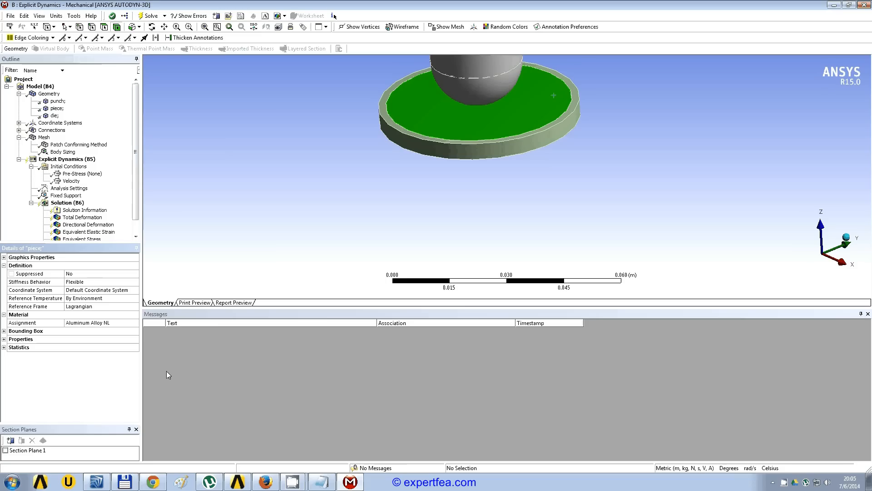
Solve the analysis with the changed material and monitor the solver output in an enlarged worksheet.
{"action": "right_click", "coordinate": [84, 207]}
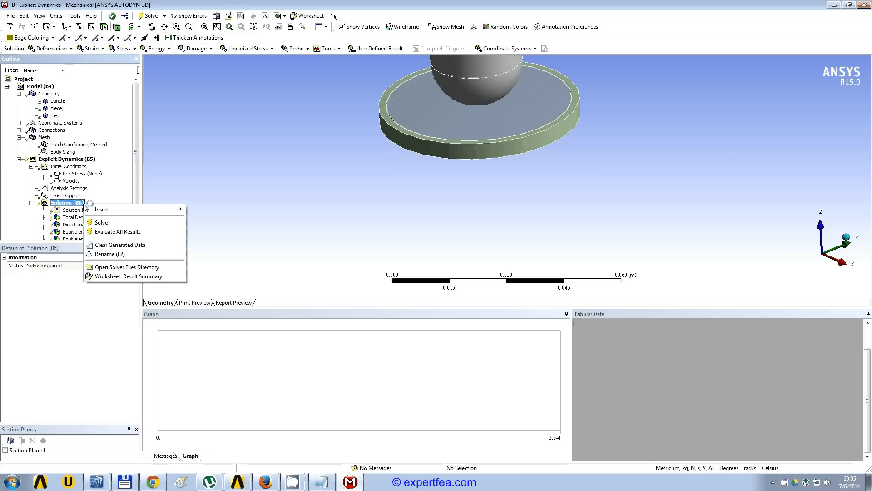
{"action": "left_click", "coordinate": [139, 224]}
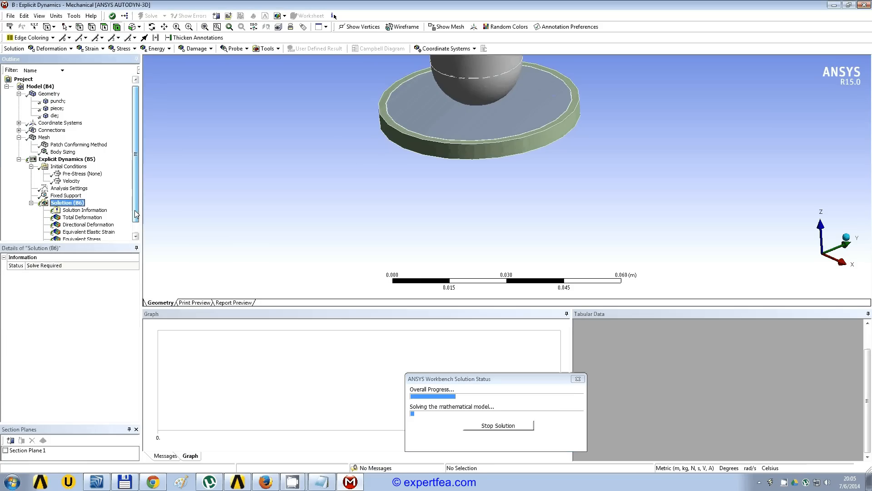
{"action": "left_click_drag", "start_coordinate": [134, 210], "coordinate": [138, 235]}
{"action": "left_click", "coordinate": [100, 196]}
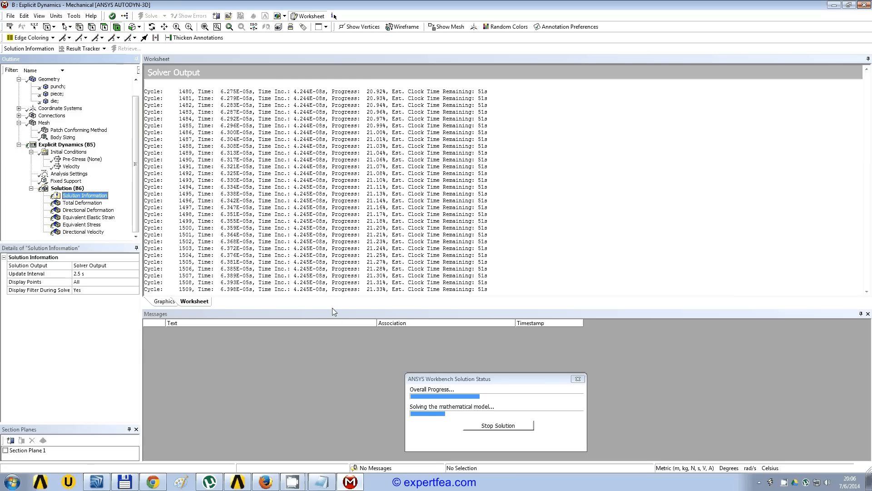
{"action": "left_click_drag", "start_coordinate": [330, 308], "coordinate": [329, 375]}
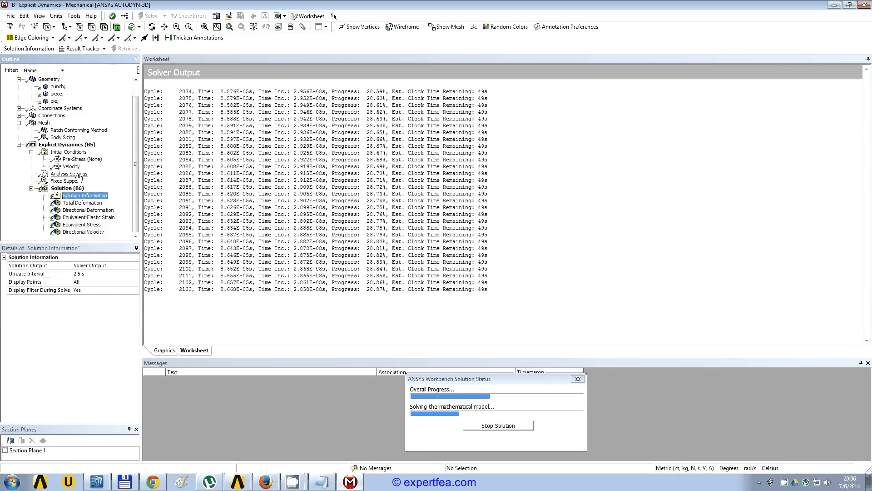
Review the End Time in the Analysis Settings against the punch and die geometry while the solution runs.
{"action": "left_click", "coordinate": [77, 175]}
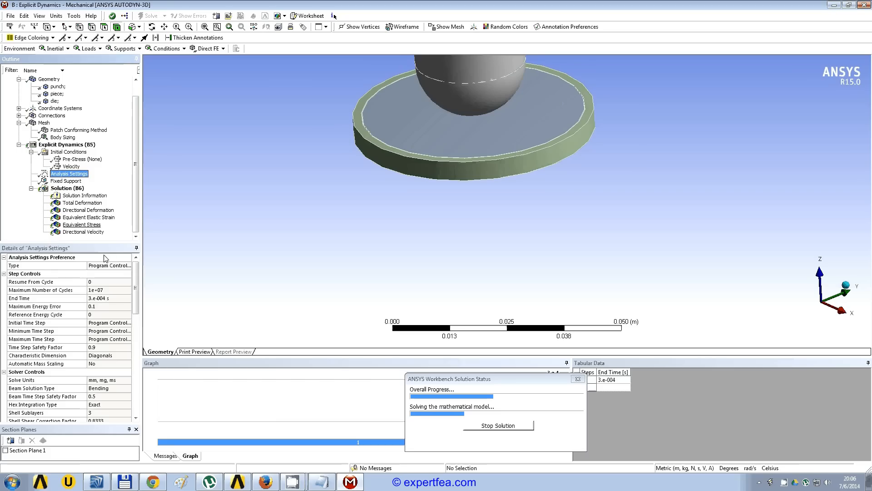
{"action": "left_click", "coordinate": [101, 298]}
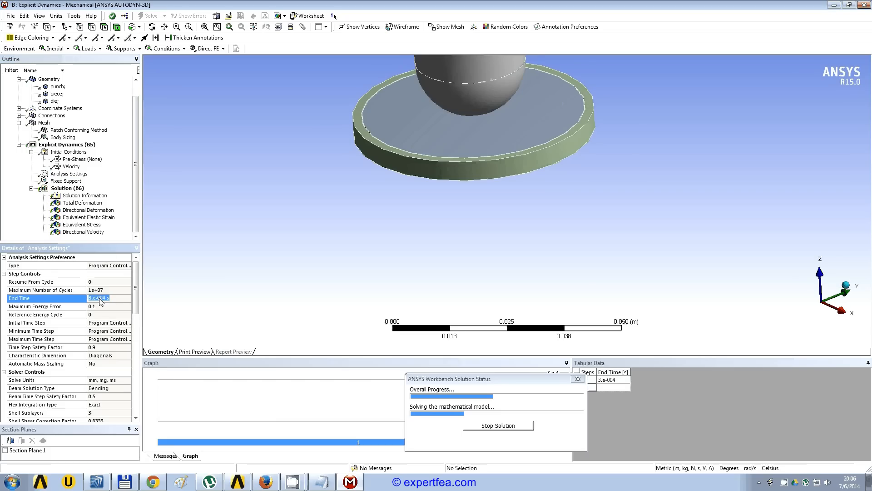
{"action": "left_click", "coordinate": [165, 27]}
{"action": "left_click_drag", "start_coordinate": [391, 145], "coordinate": [403, 273]}
{"action": "left_click", "coordinate": [113, 298]}
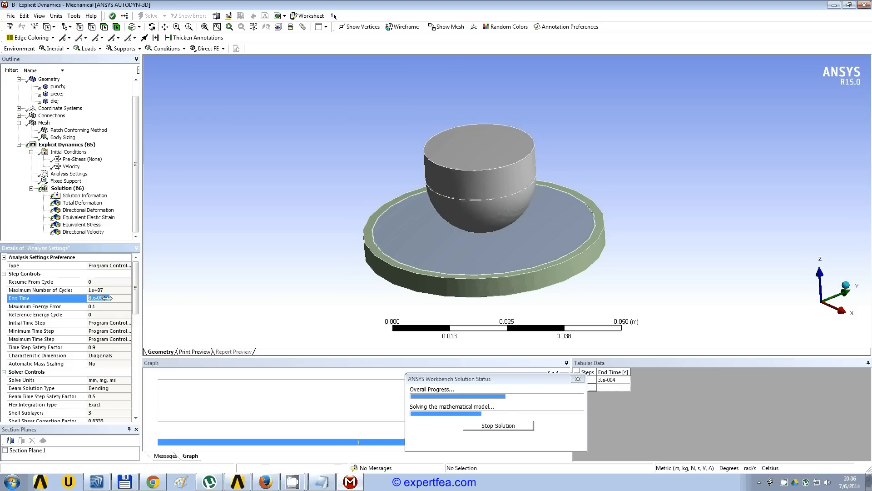
{"action": "left_click", "coordinate": [114, 298]}
{"action": "mouse_move", "coordinate": [115, 298]}
{"action": "left_mouse_down"}
{"action": "mouse_move", "coordinate": [88, 297]}
{"action": "mouse_move", "coordinate": [111, 298]}
{"action": "left_mouse_up"}
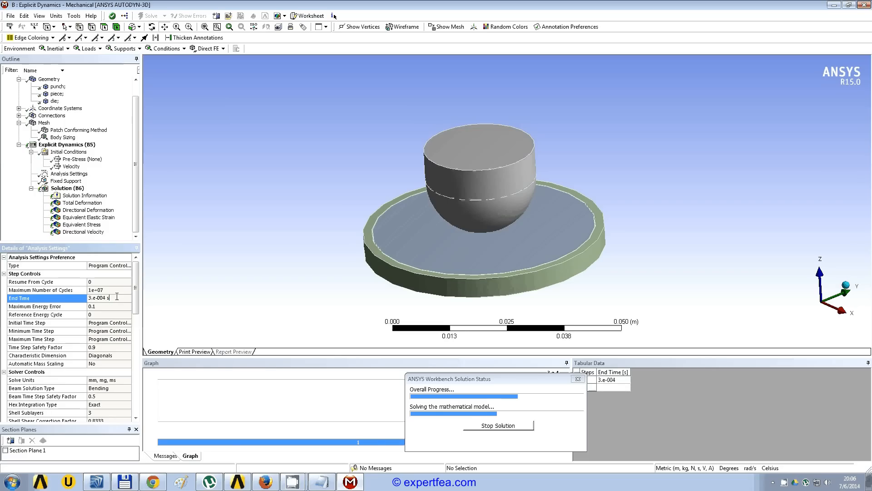
{"action": "mouse_move", "coordinate": [444, 217]}
{"action": "left_mouse_down"}
{"action": "mouse_move", "coordinate": [445, 192]}
{"action": "mouse_move", "coordinate": [456, 217]}
{"action": "left_mouse_up"}
{"action": "left_click", "coordinate": [110, 297]}
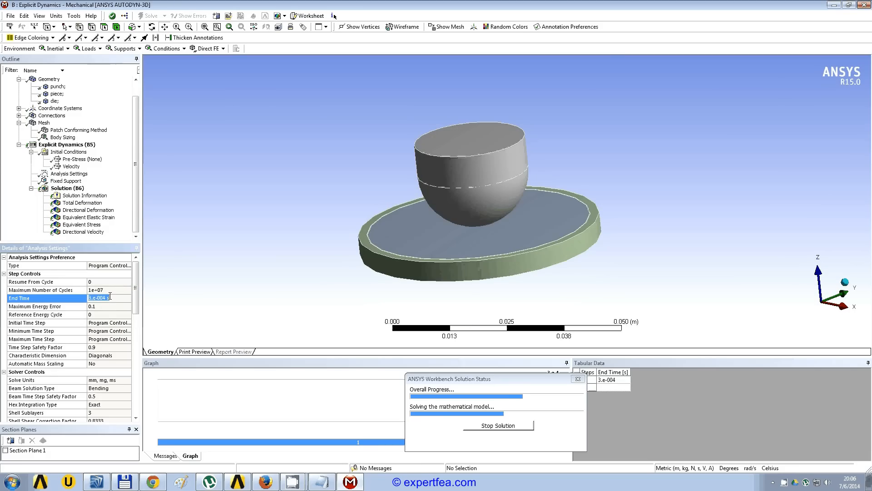
{"action": "left_click", "coordinate": [103, 298]}
{"action": "left_click", "coordinate": [94, 297]}
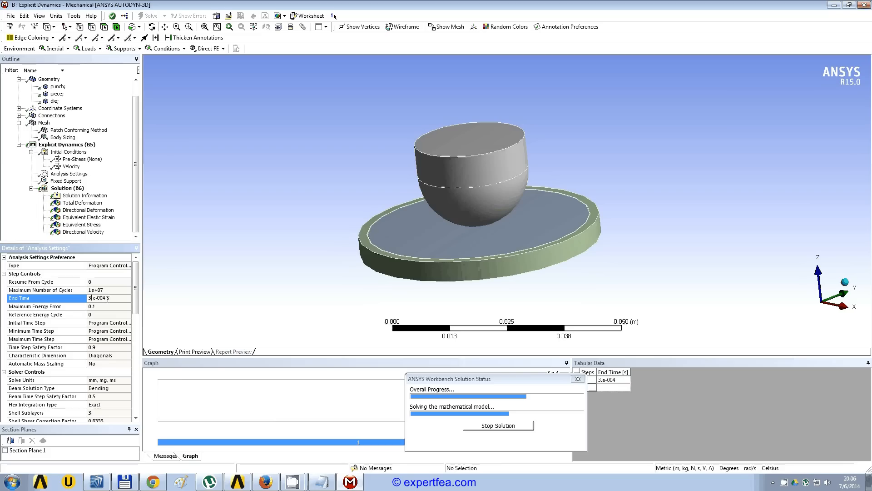
{"action": "left_click", "coordinate": [110, 298]}
{"action": "double_click", "coordinate": [92, 298]}
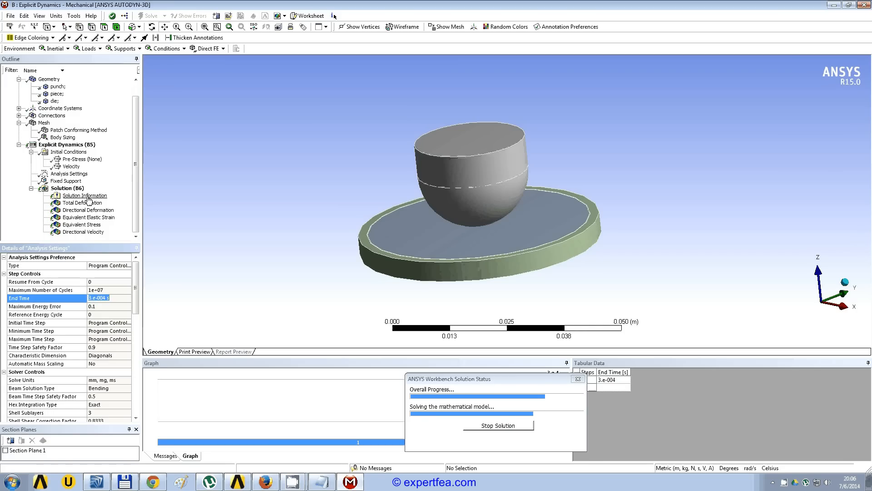
Set the Solution Information output to Energy Conservation and its Display Points to 100.
{"action": "left_click", "coordinate": [86, 196]}
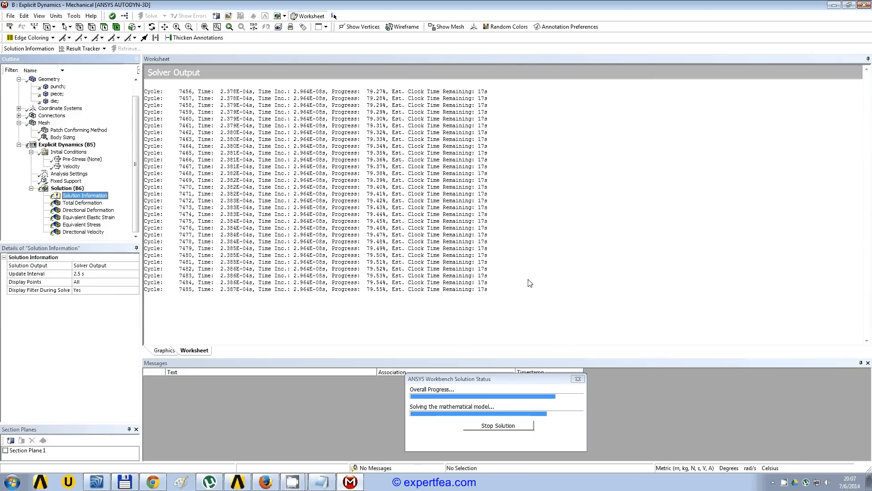
{"action": "left_click", "coordinate": [136, 263]}
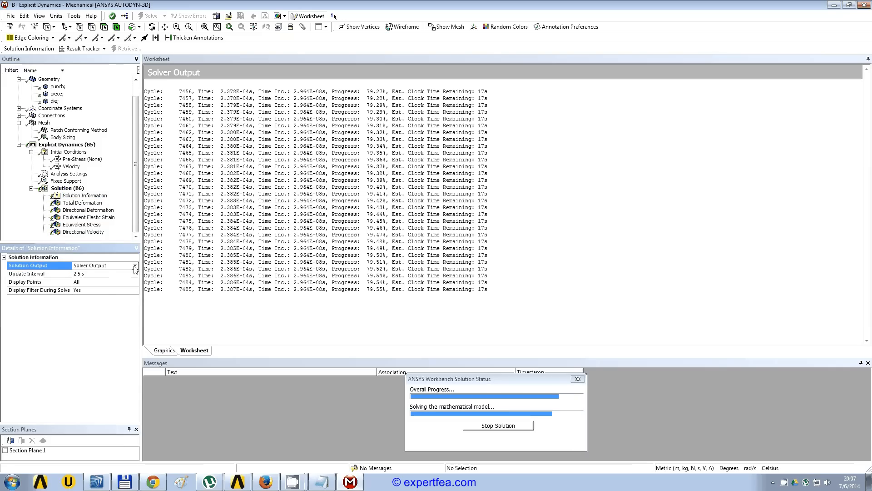
{"action": "left_click", "coordinate": [136, 265]}
{"action": "left_click", "coordinate": [118, 287]}
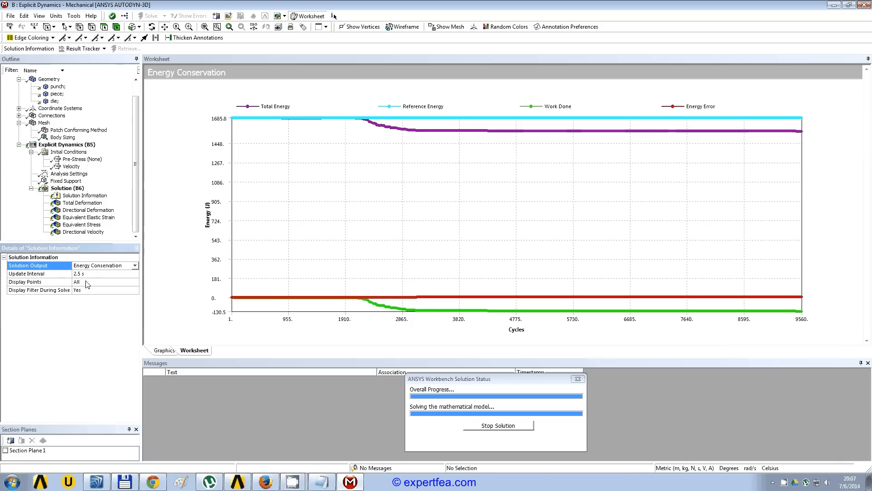
{"action": "left_click", "coordinate": [88, 284]}
{"action": "type", "text": "100"}
{"action": "key", "text": "Return"}
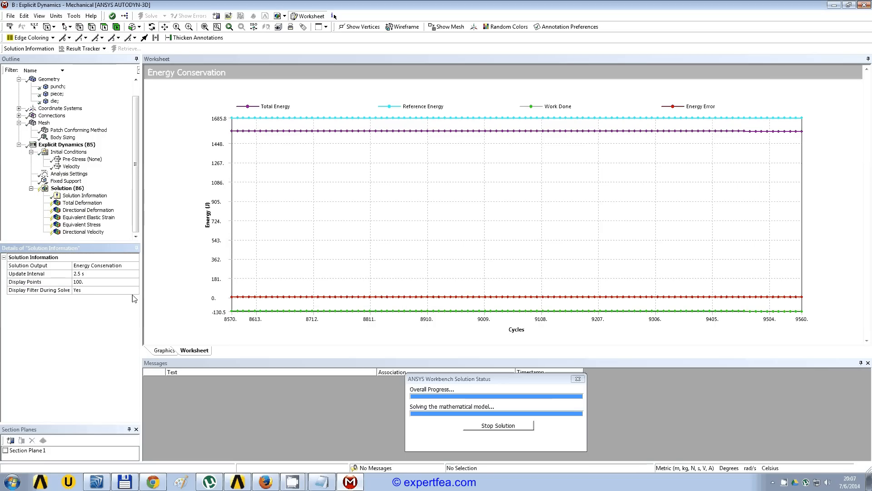
Switch the Solution Information output back to Solver Output to check how the run ended.
{"action": "left_click", "coordinate": [135, 266]}
{"action": "left_click", "coordinate": [134, 266]}
{"action": "left_click", "coordinate": [111, 272]}
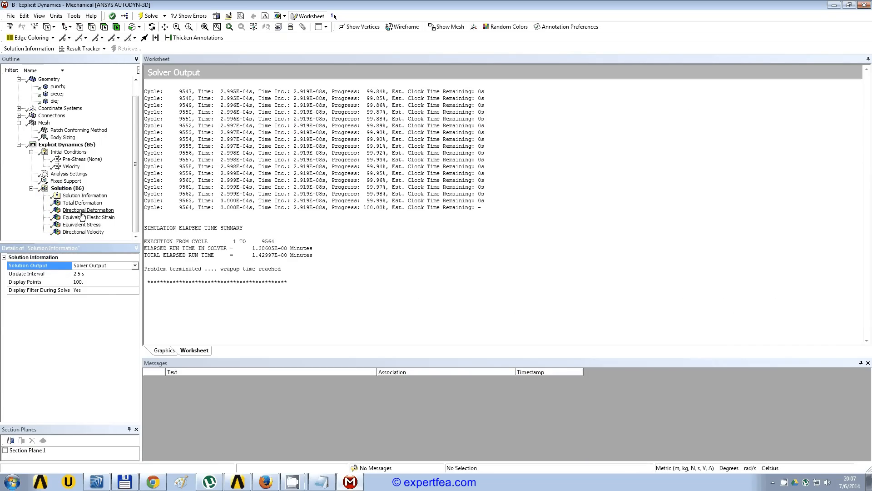
Display the Total Deformation result with all separated parts in view, and show the piece body's details to check its material.
{"action": "left_click", "coordinate": [86, 204]}
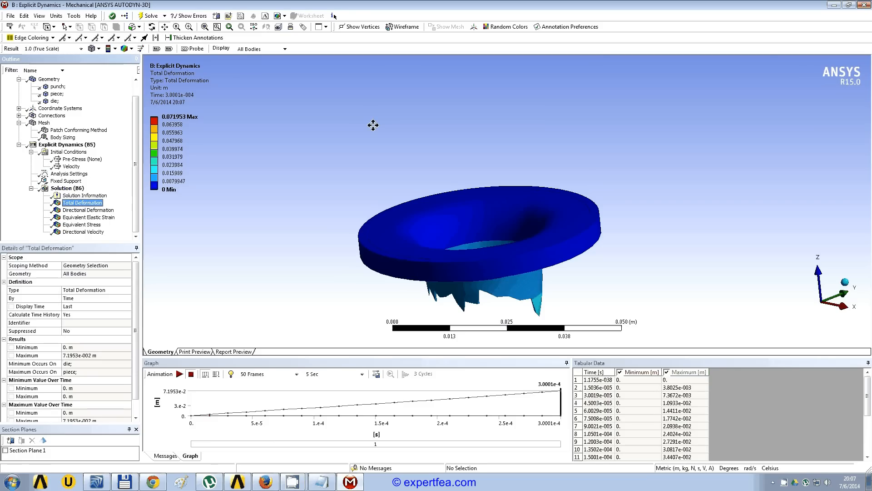
{"action": "left_click_drag", "start_coordinate": [516, 236], "coordinate": [425, 103]}
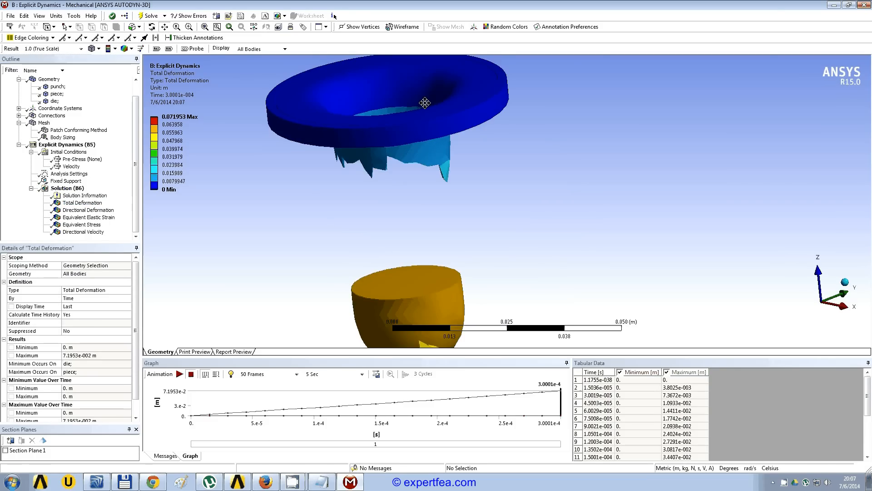
{"action": "scroll", "coordinate": [478, 178], "scroll_direction": "down", "scroll_amount": 2}
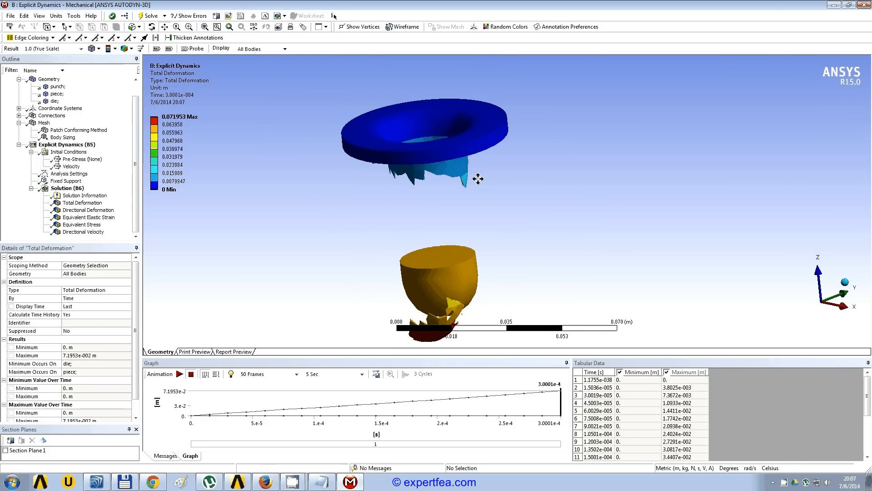
{"action": "left_click", "coordinate": [47, 102]}
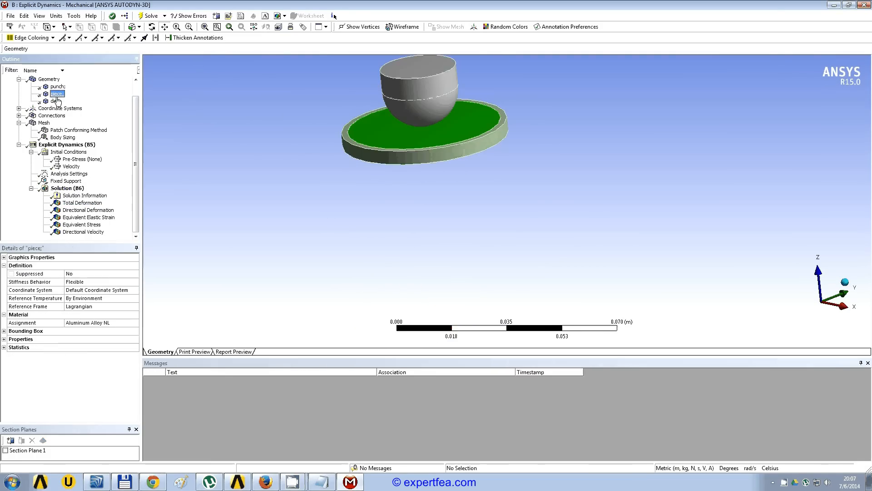
Animate the Total Deformation result for all bodies and examine the punch passing through the piece and die from several angles.
{"action": "left_click", "coordinate": [82, 202]}
{"action": "left_click", "coordinate": [180, 373]}
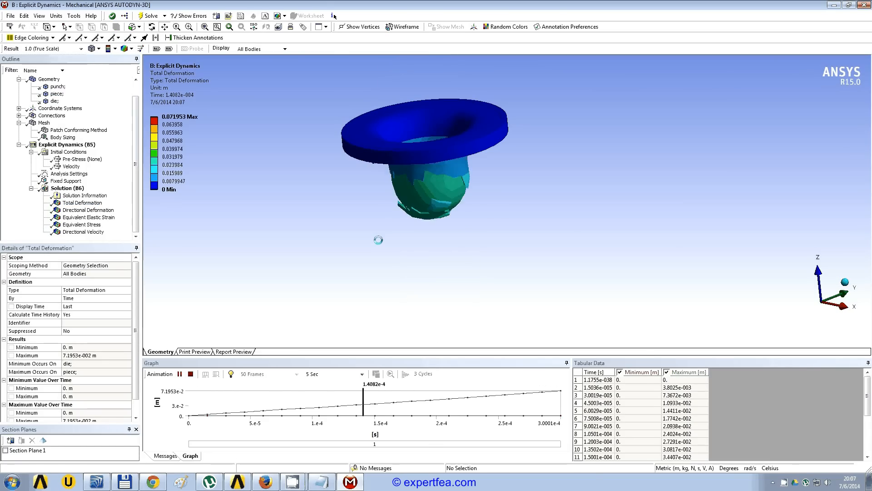
{"action": "middle_click_drag", "start_coordinate": [498, 212], "coordinate": [487, 202]}
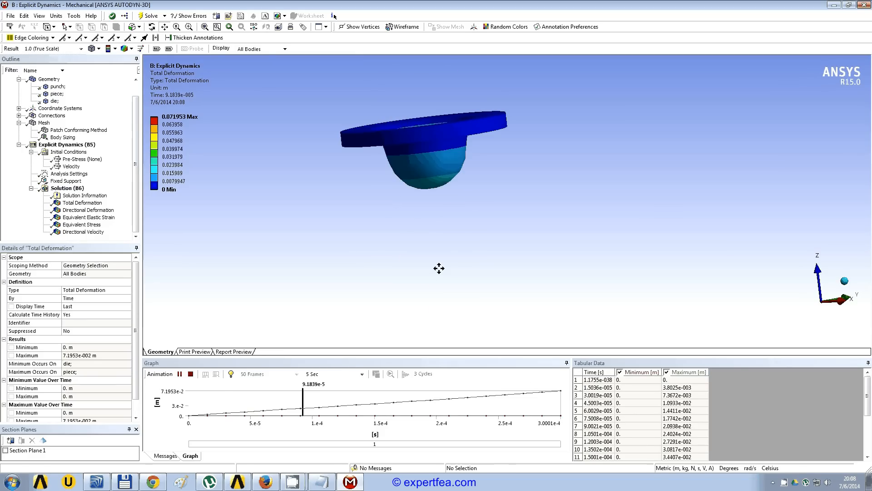
{"action": "middle_click_drag", "start_coordinate": [439, 268], "coordinate": [608, 176]}
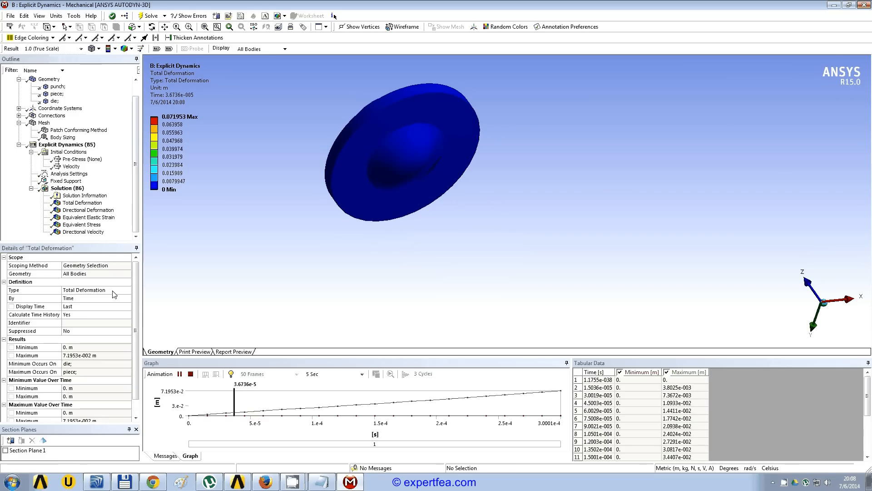
Review the Z-axis Directional Deformation of the punch, including its legend range, and the Equivalent Elastic Strain of the piece.
{"action": "left_click", "coordinate": [91, 211]}
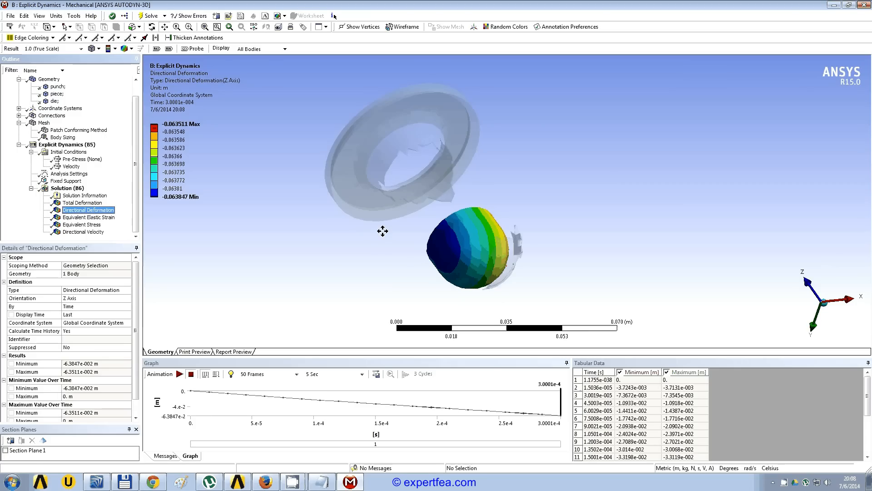
{"action": "middle_click_drag", "start_coordinate": [382, 231], "coordinate": [449, 270]}
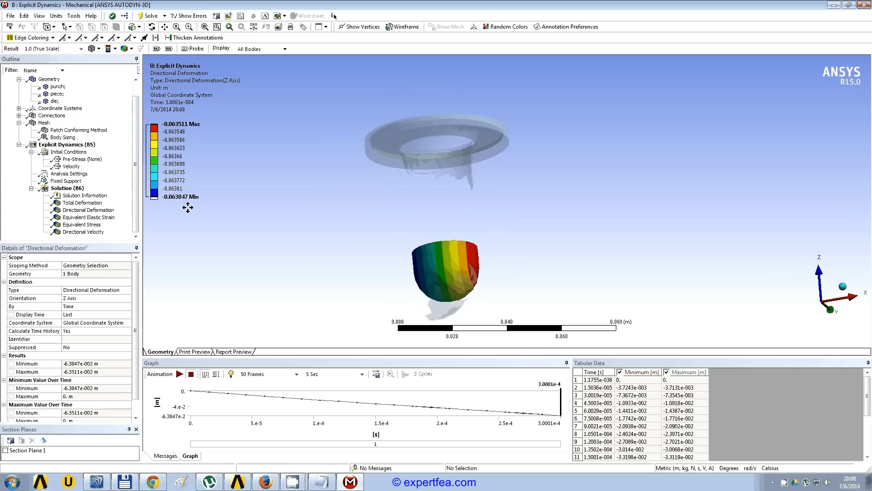
{"action": "left_click", "coordinate": [172, 201]}
{"action": "left_click", "coordinate": [185, 229]}
{"action": "left_click", "coordinate": [91, 217]}
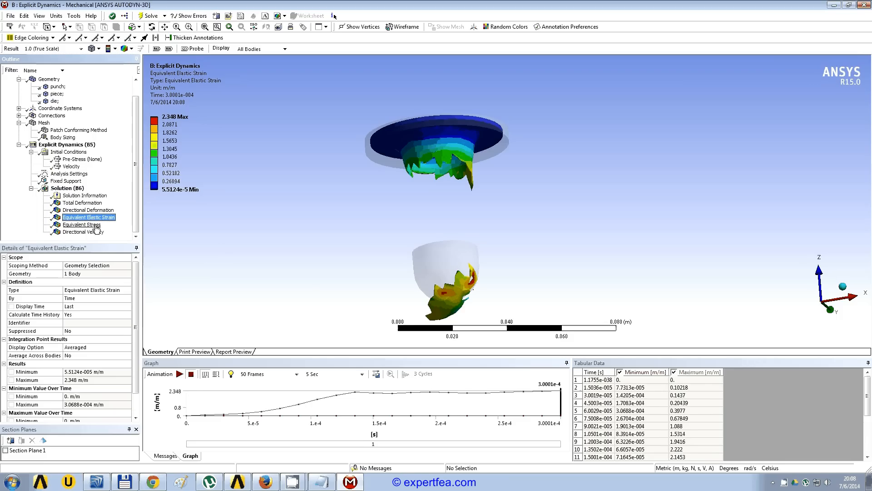
Display the Equivalent Stress result in Metric (mm, kg, N, s, mV, mA) units and examine the torn piece from below.
{"action": "left_click", "coordinate": [82, 225]}
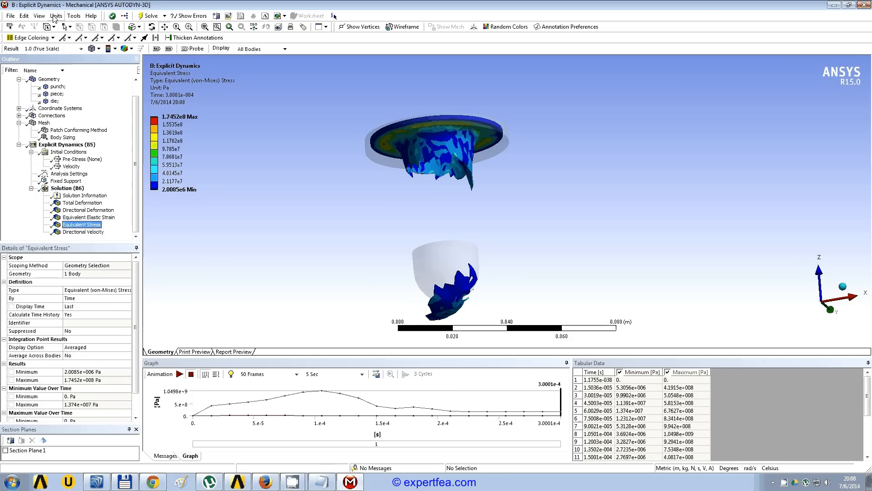
{"action": "left_click", "coordinate": [56, 16]}
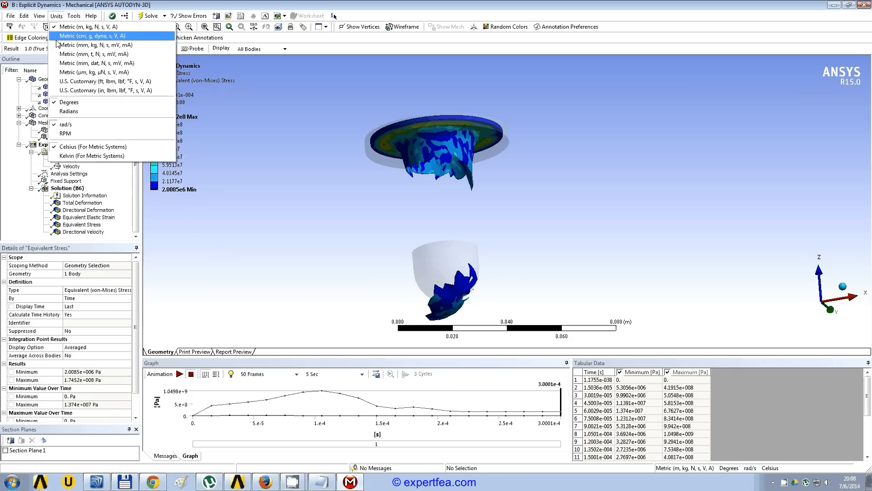
{"action": "left_click", "coordinate": [34, 52]}
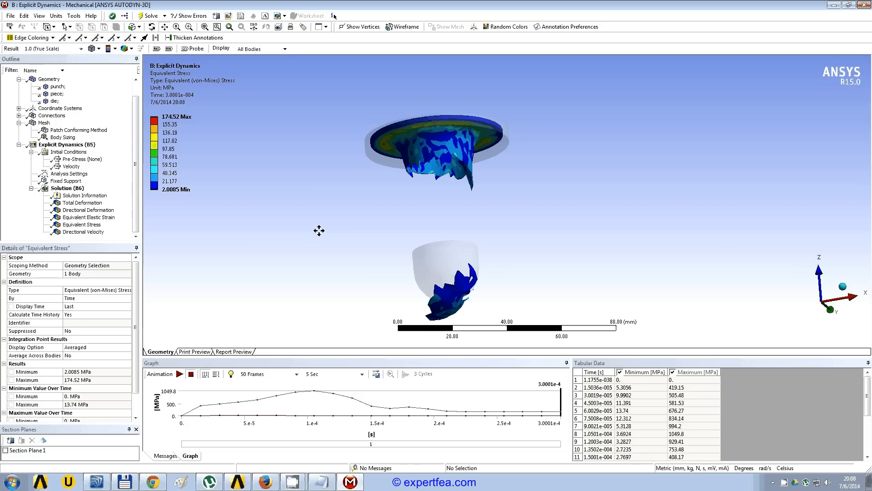
{"action": "mouse_move", "coordinate": [461, 217]}
{"action": "middle_mouse_down"}
{"action": "mouse_move", "coordinate": [452, 189]}
{"action": "mouse_move", "coordinate": [460, 211]}
{"action": "mouse_move", "coordinate": [456, 191]}
{"action": "mouse_move", "coordinate": [458, 201]}
{"action": "middle_mouse_up"}
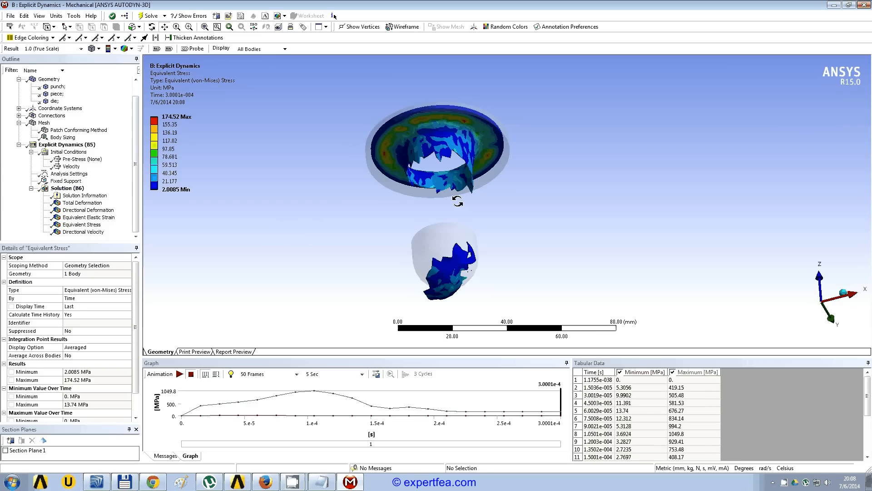
Display the punch's Directional Velocity result in Metric (m, kg, N, s, V, A) units.
{"action": "left_click", "coordinate": [84, 232]}
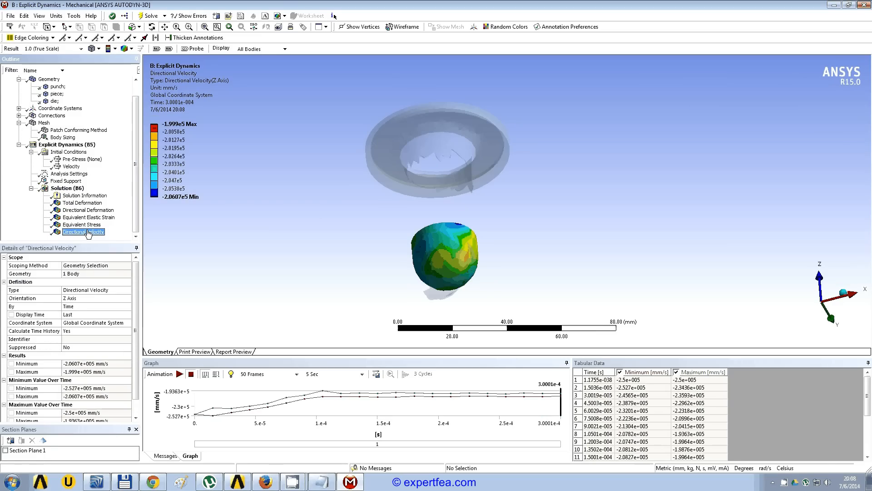
{"action": "left_click", "coordinate": [56, 16]}
{"action": "left_click", "coordinate": [73, 23]}
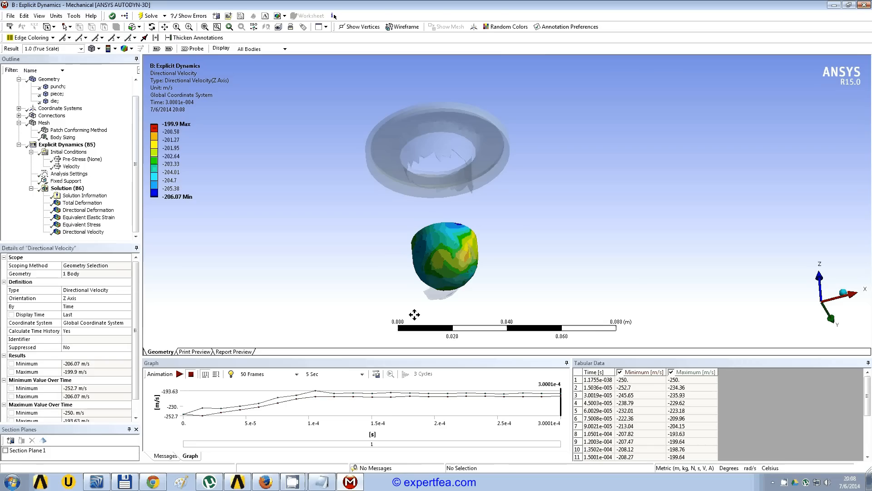
{"action": "middle_click_drag", "start_coordinate": [415, 314], "coordinate": [513, 222]}
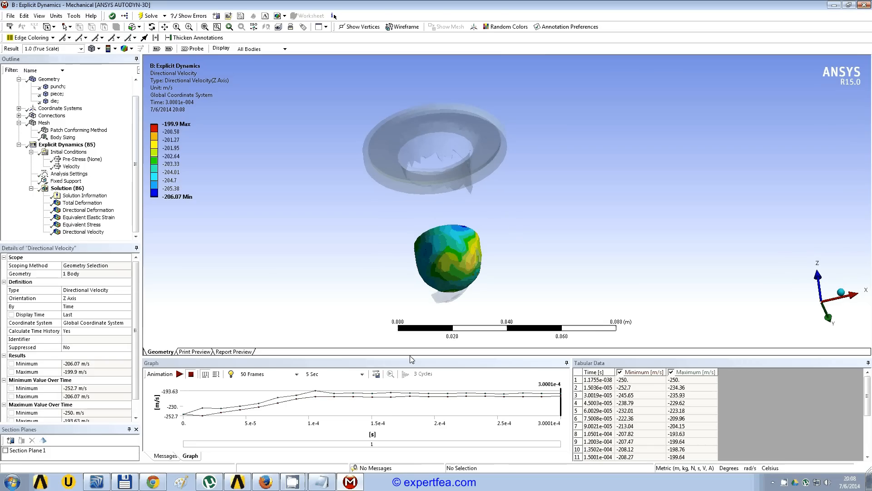
Enlarge the graph and tabular data area and check the punch's maximum velocity at the last time point.
{"action": "left_click_drag", "start_coordinate": [408, 357], "coordinate": [407, 333]}
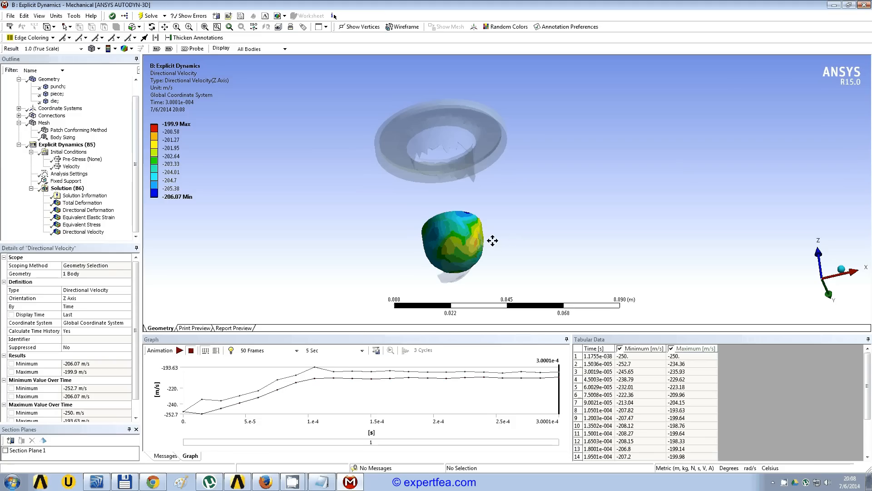
{"action": "left_click_drag", "start_coordinate": [868, 396], "coordinate": [871, 434]}
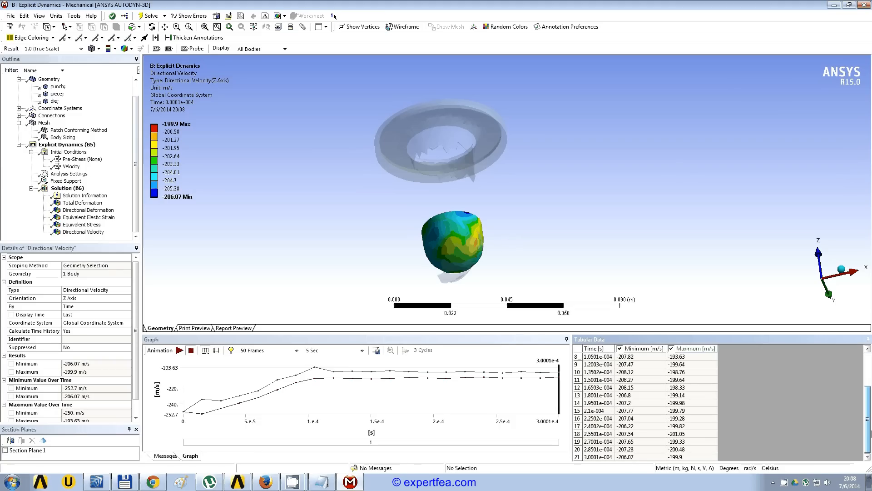
{"action": "left_click", "coordinate": [685, 457]}
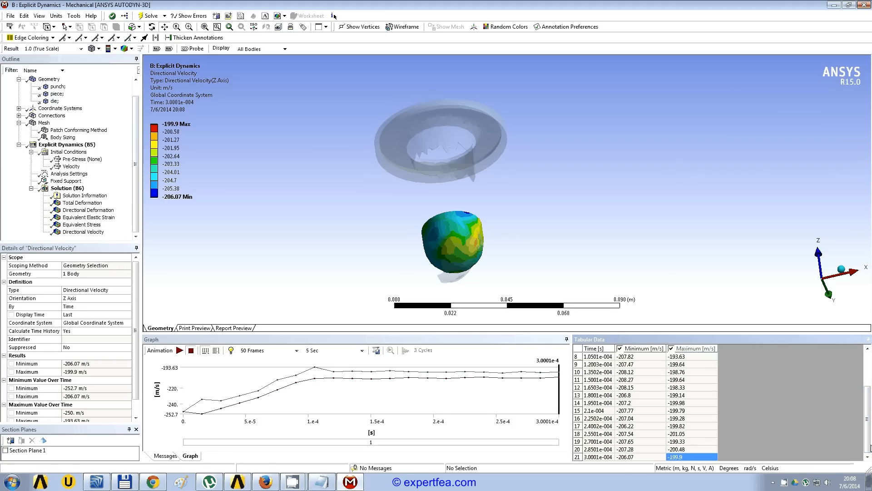
{"action": "left_click_drag", "start_coordinate": [869, 421], "coordinate": [868, 384]}
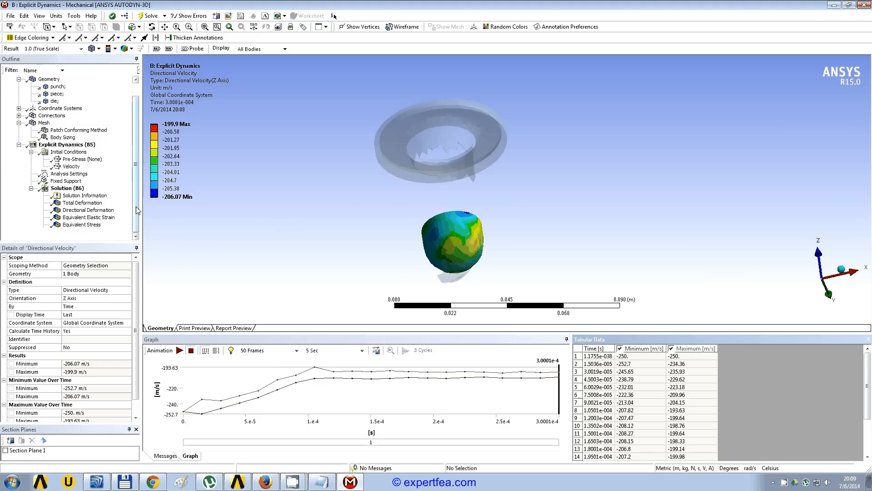
Examine the punch and the separated fragments of the piece from the side in the Directional Velocity result.
{"action": "left_click_drag", "start_coordinate": [137, 208], "coordinate": [138, 191]}
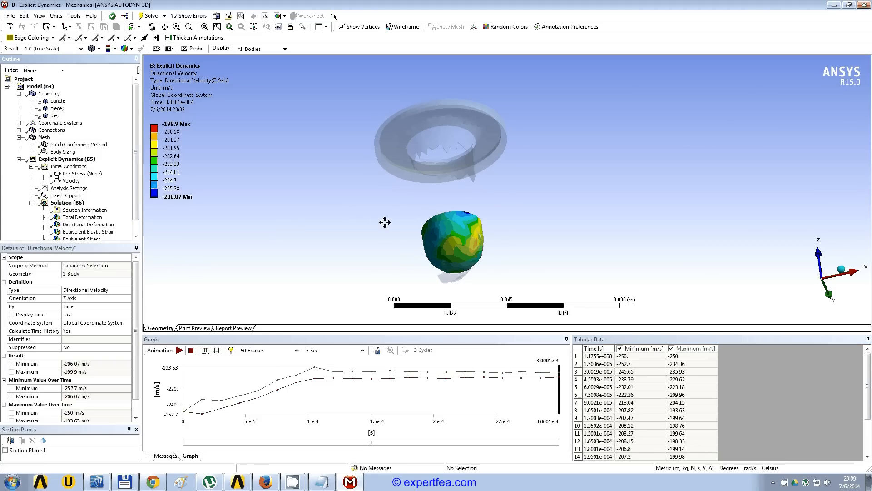
{"action": "middle_click_drag", "start_coordinate": [377, 221], "coordinate": [543, 206]}
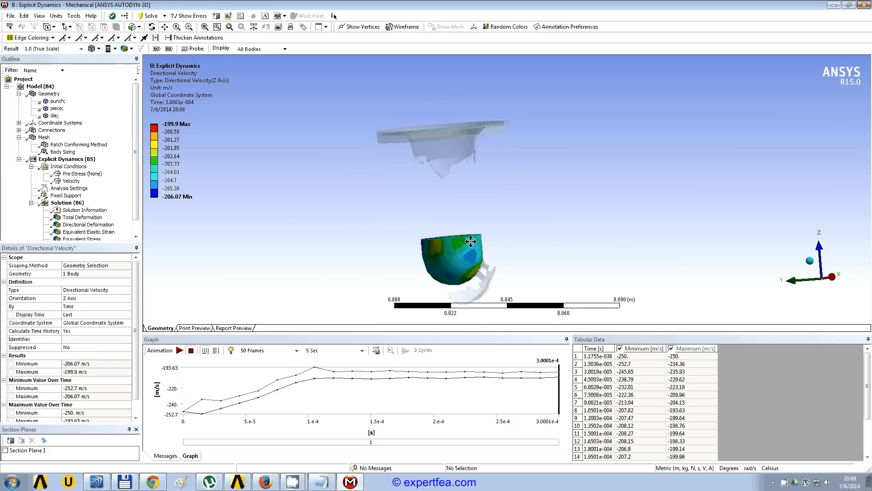
{"action": "scroll", "coordinate": [441, 178], "scroll_direction": "up", "scroll_amount": 3}
{"action": "scroll", "coordinate": [441, 178], "scroll_direction": "down", "scroll_amount": 2}
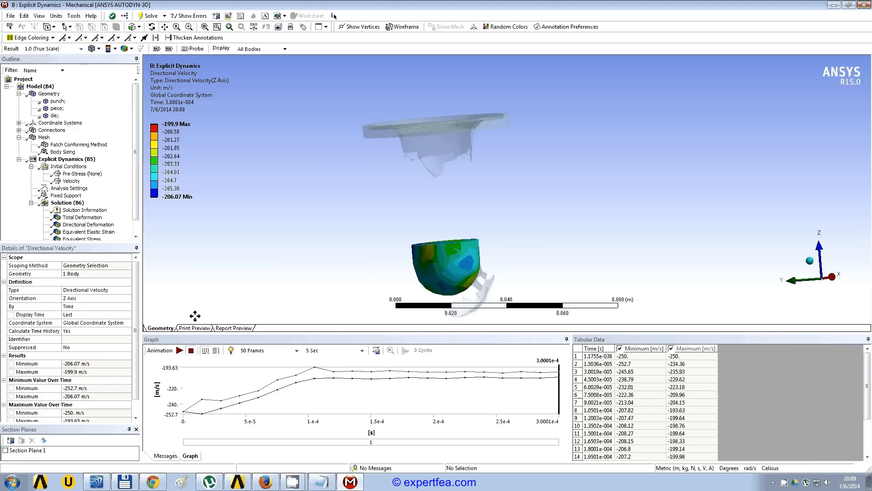
{"action": "left_click", "coordinate": [293, 482]}
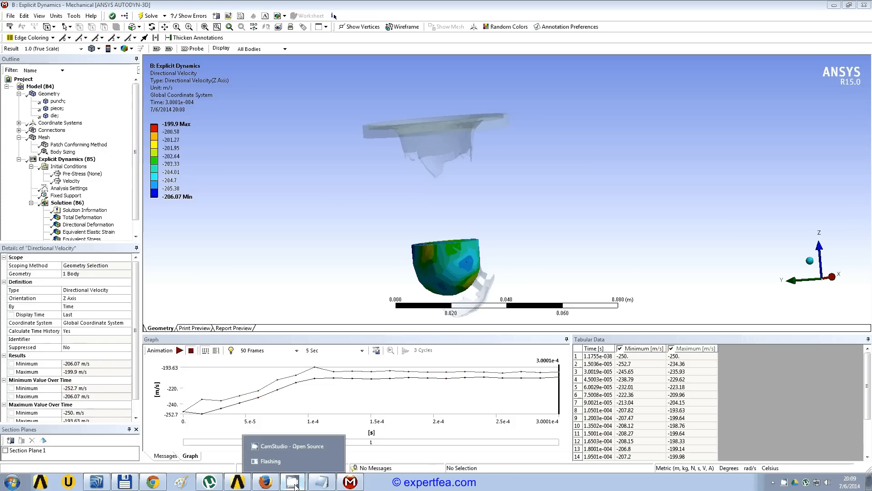
{"action": "left_click", "coordinate": [292, 446]}
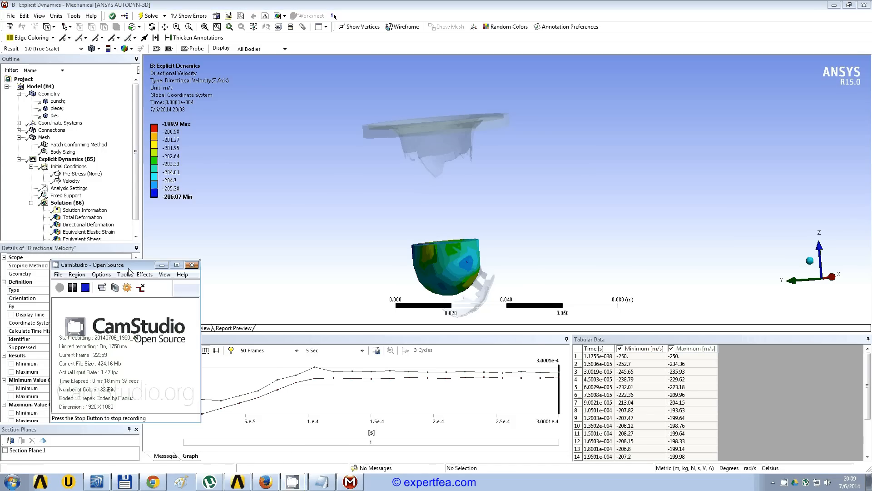